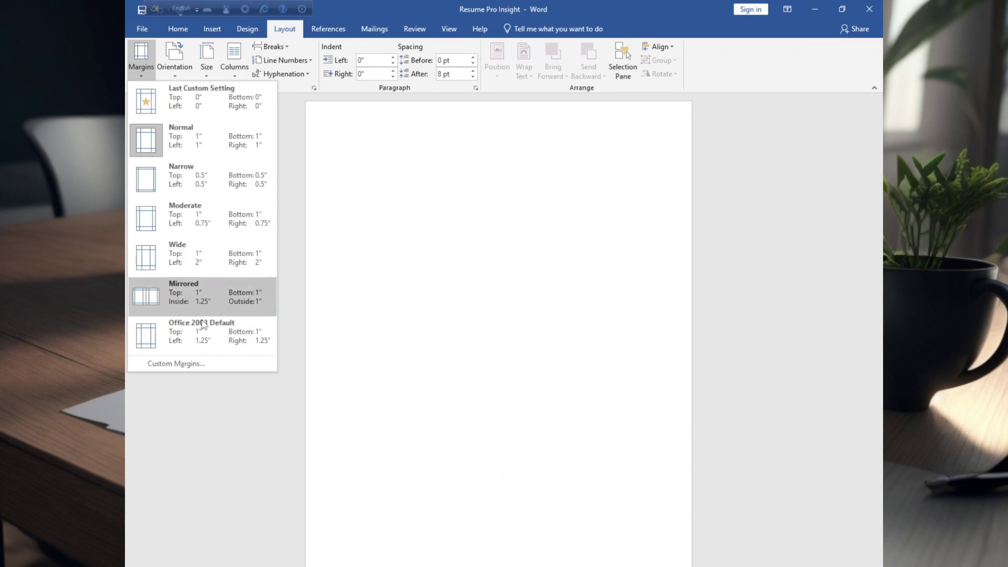
Set all page margins to 0 inches for the whole document and the paper size to A4.
click(203, 365)
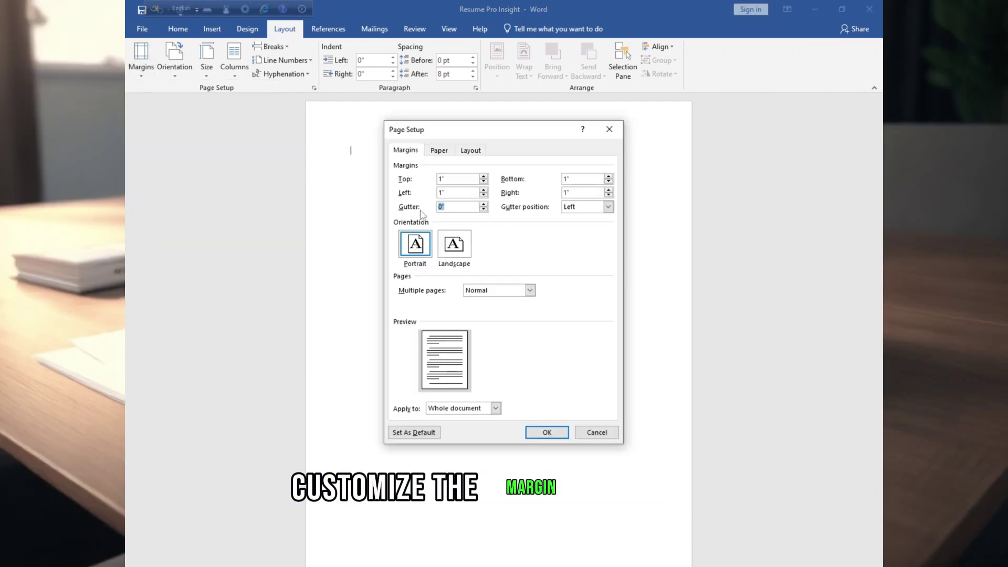
text(0)
click(444, 192)
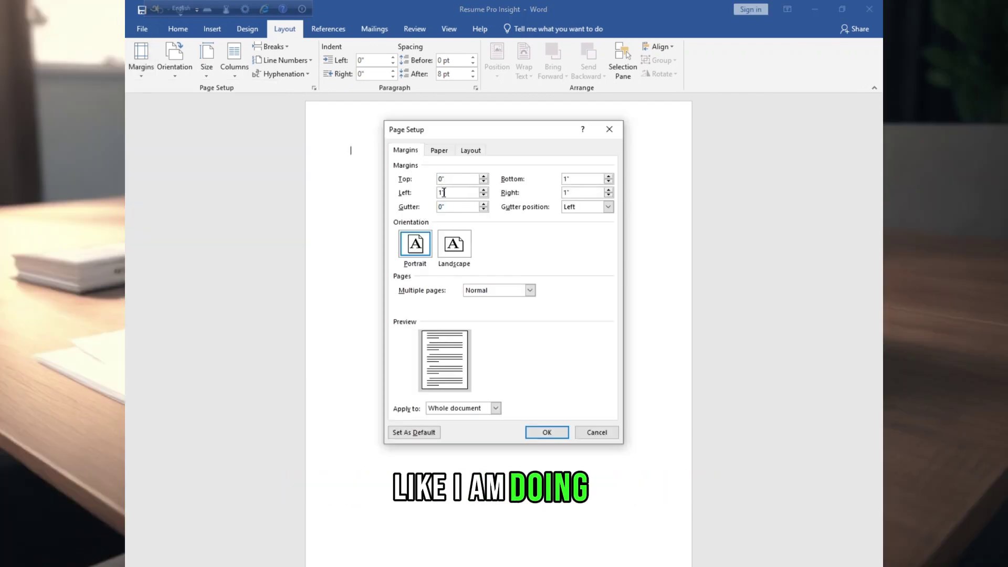
key(Return)
click(207, 61)
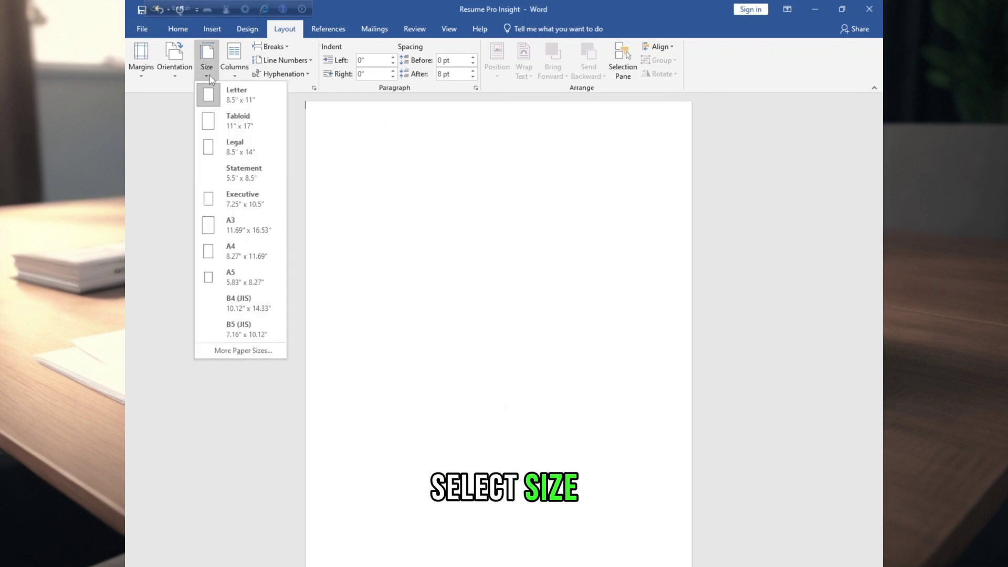
click(222, 261)
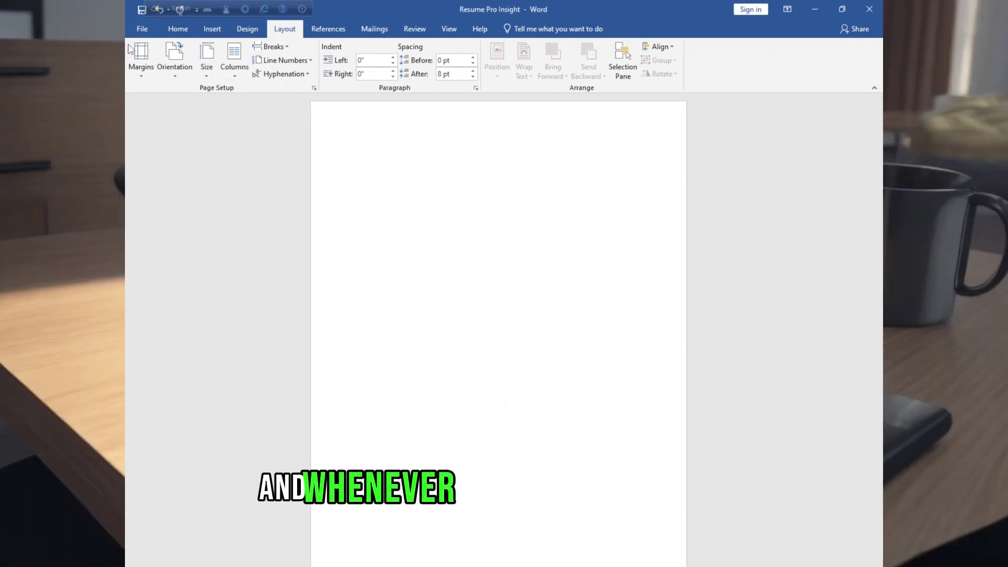
Look at the document's print settings and its export options.
click(138, 30)
click(149, 189)
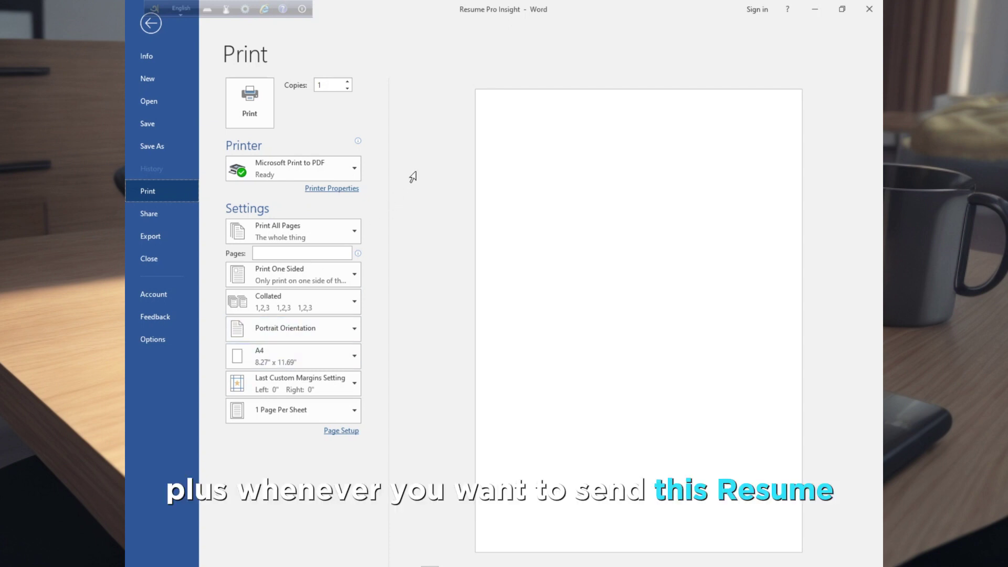
click(153, 234)
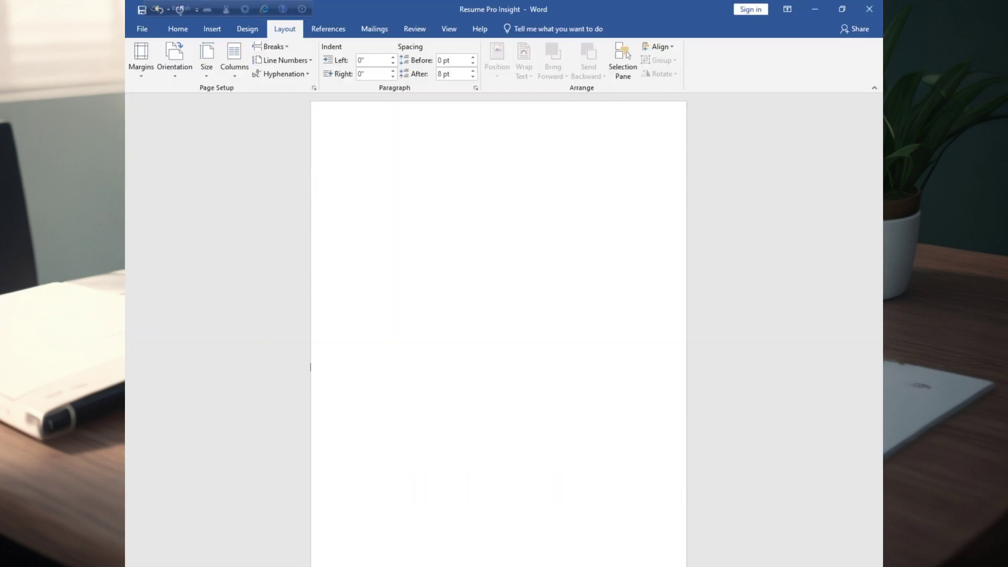
Add empty paragraphs down the blank page until the document continues onto a second page.
key(Return)
key(Return)
key(Return)
key(Return)
key(Return)
key(Return)
key(Return)
key(Return)
key(Return)
key(Return)
key(Return)
key(Return)
key(Return)
key(Return)
key(Return)
key(Return)
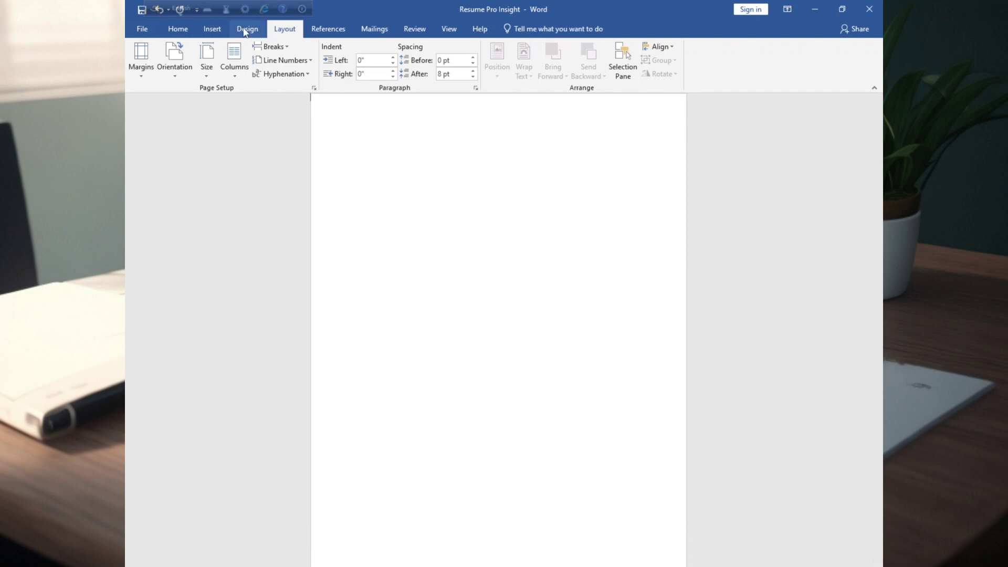
Set the page background color to the light grey shade from the theme's white column.
click(245, 30)
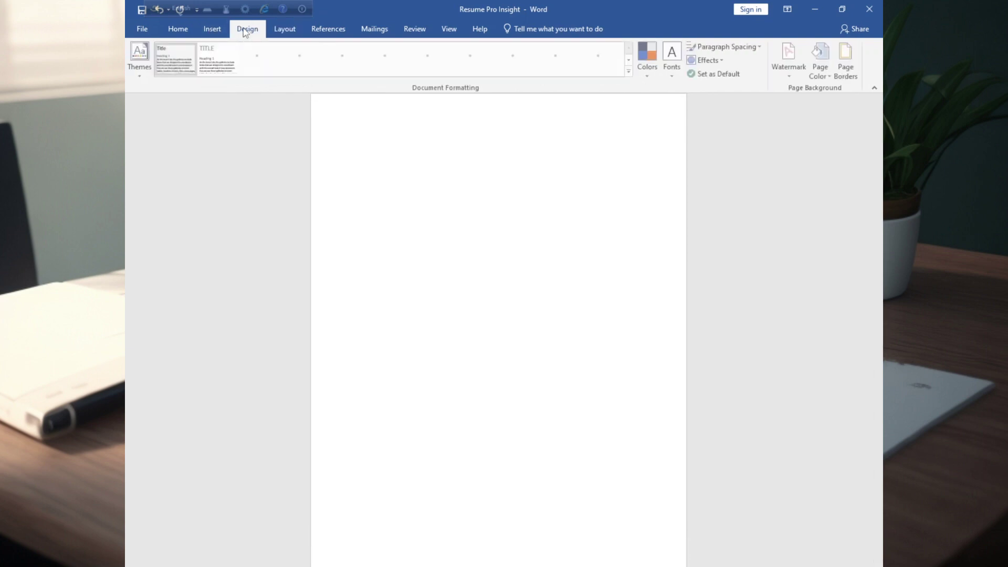
click(822, 71)
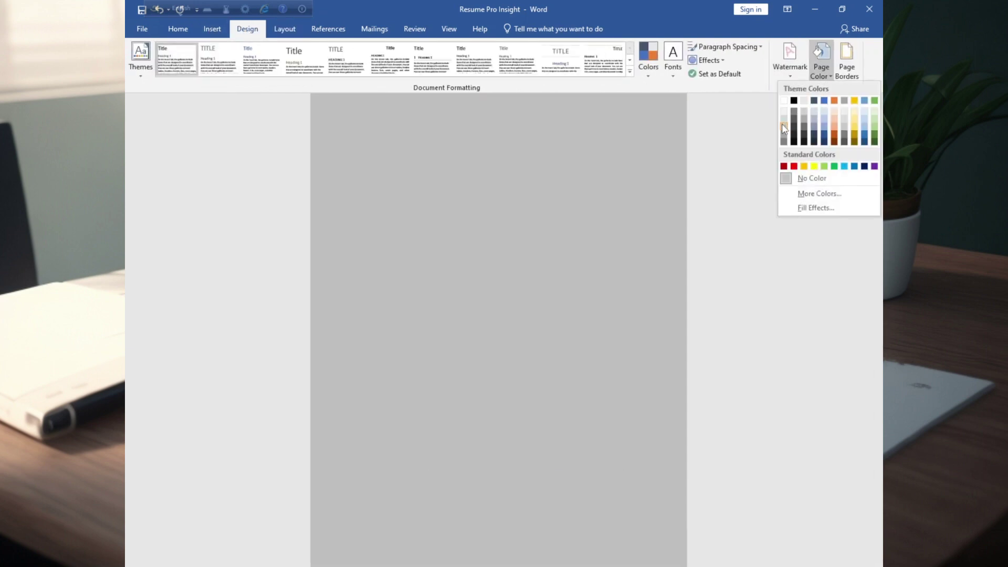
click(784, 125)
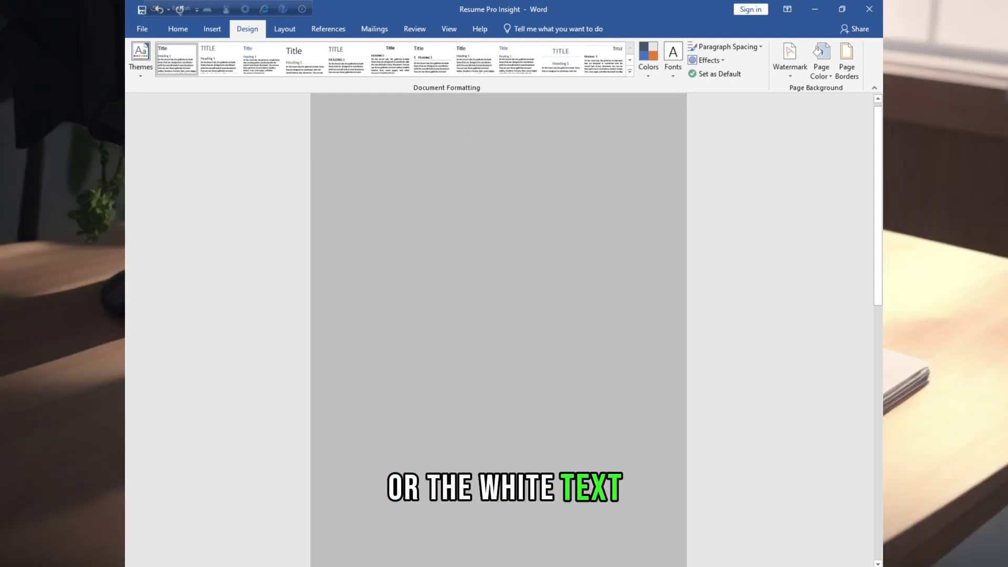
Draw a text box about 3.84 inches wide and 1.07 inches high near the top of the page.
click(214, 30)
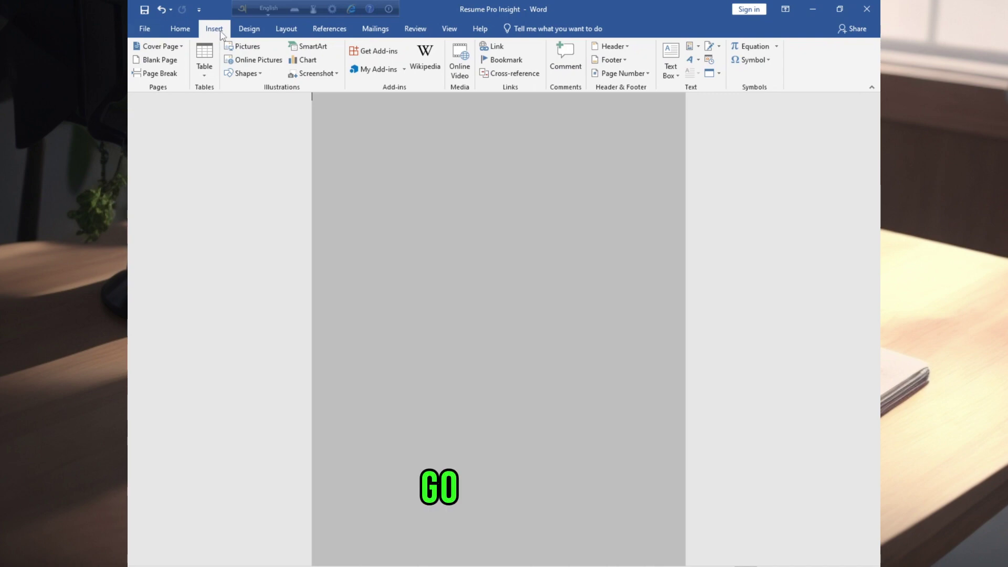
click(256, 73)
click(232, 160)
drag(440, 143, 612, 190)
Give the text box no fill and no outline.
right_click(476, 143)
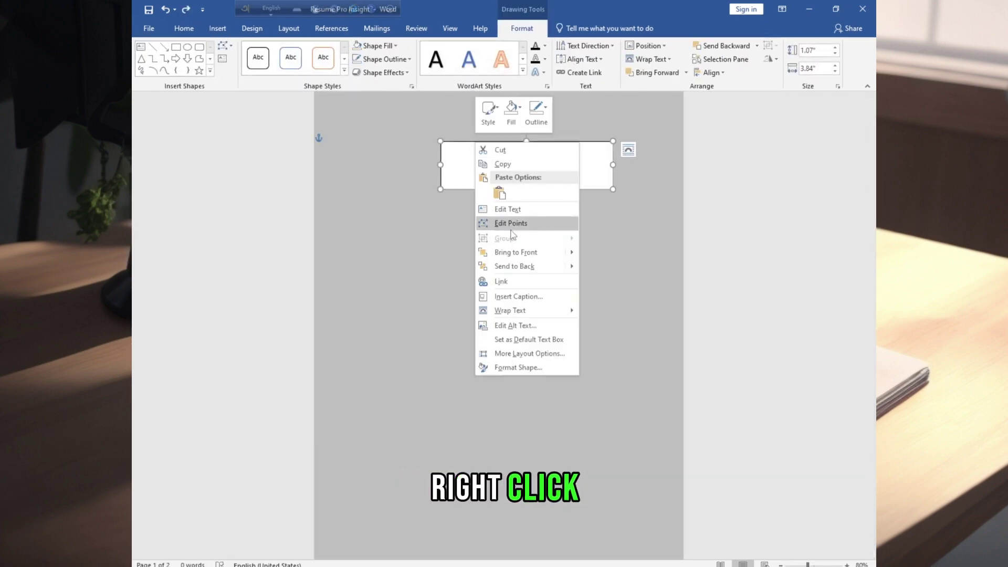
click(511, 111)
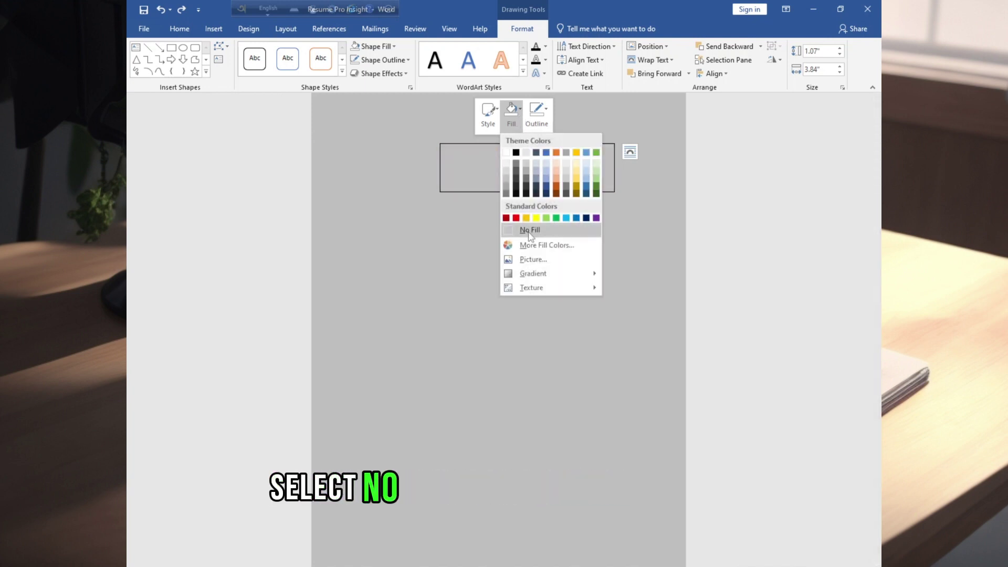
click(530, 231)
click(537, 112)
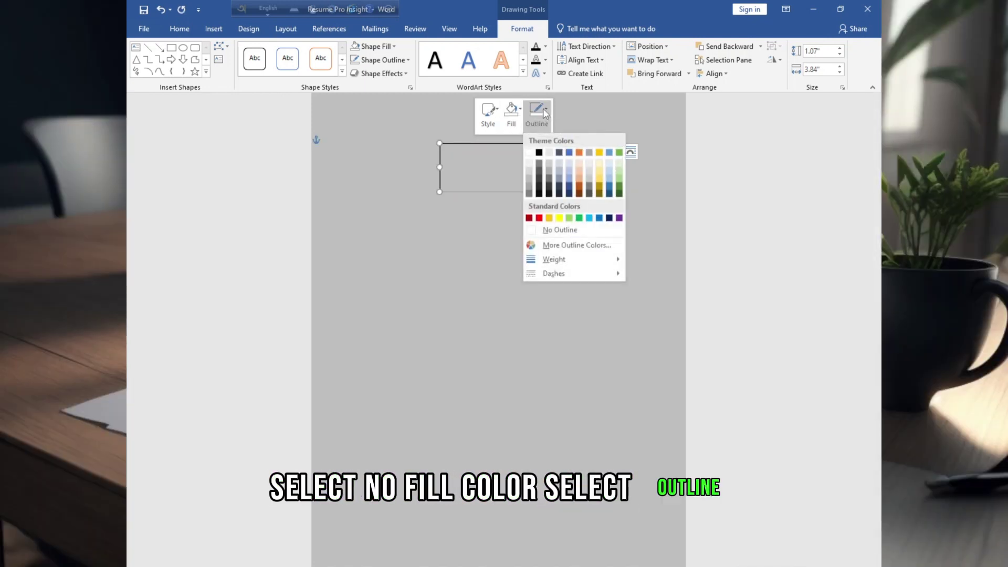
click(541, 230)
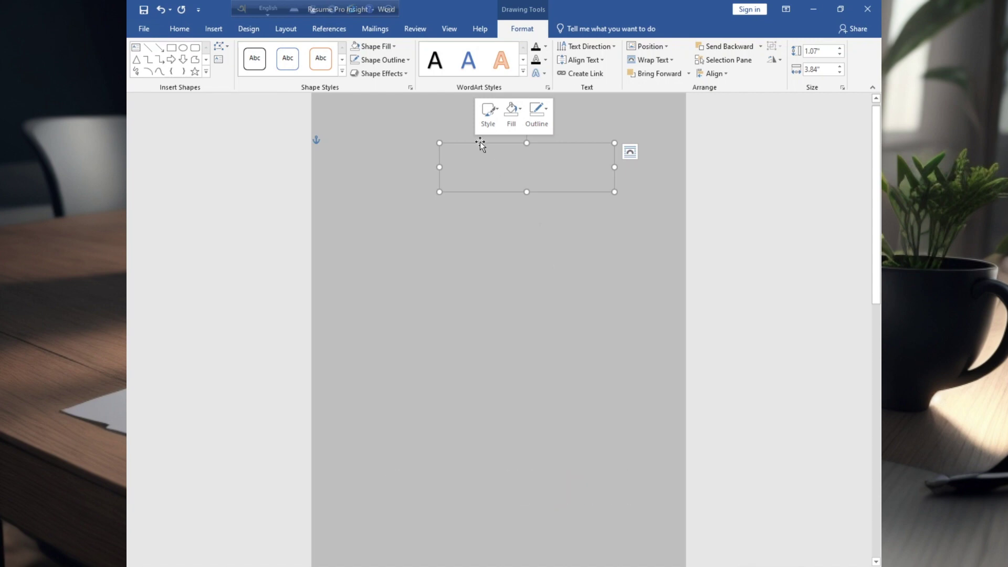
Draw a rounded rectangle about 3.3 inches high and 2.23 inches wide in the page's upper right area.
click(210, 30)
click(241, 75)
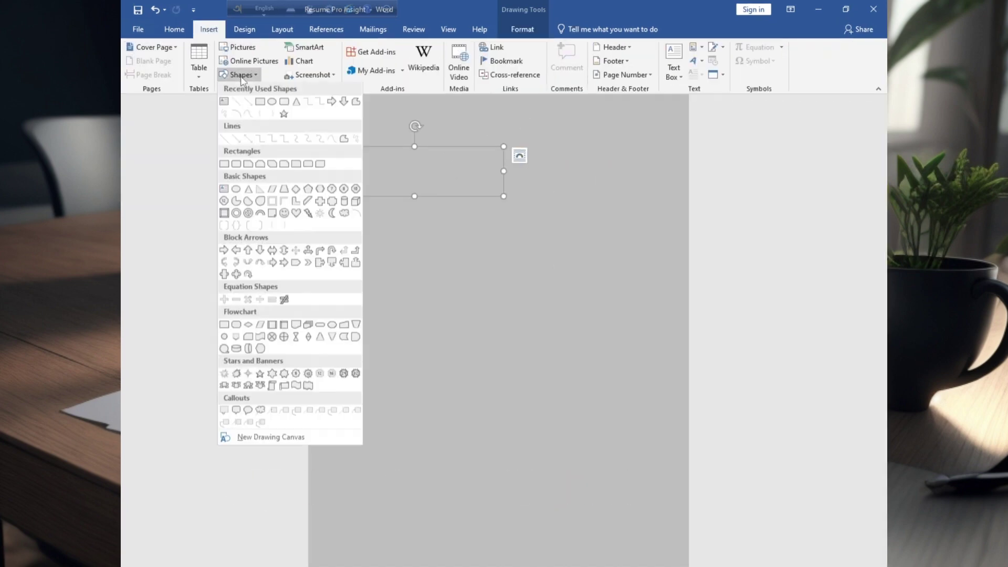
click(283, 107)
drag(569, 141, 673, 294)
Set the rounded rectangle's height to 2.47 inches and width to 2.35 inches, and shift it slightly left.
click(830, 51)
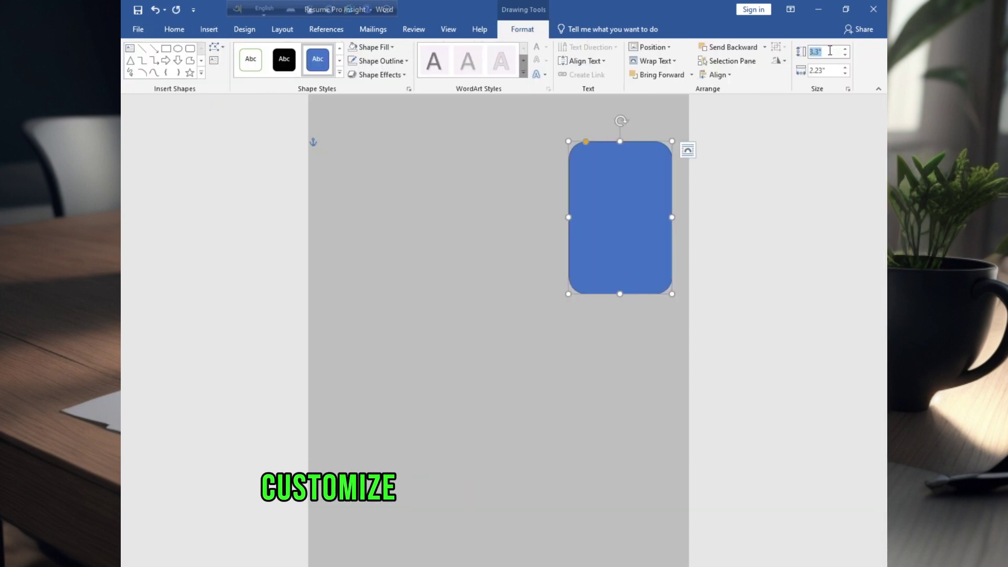
text(2.47)
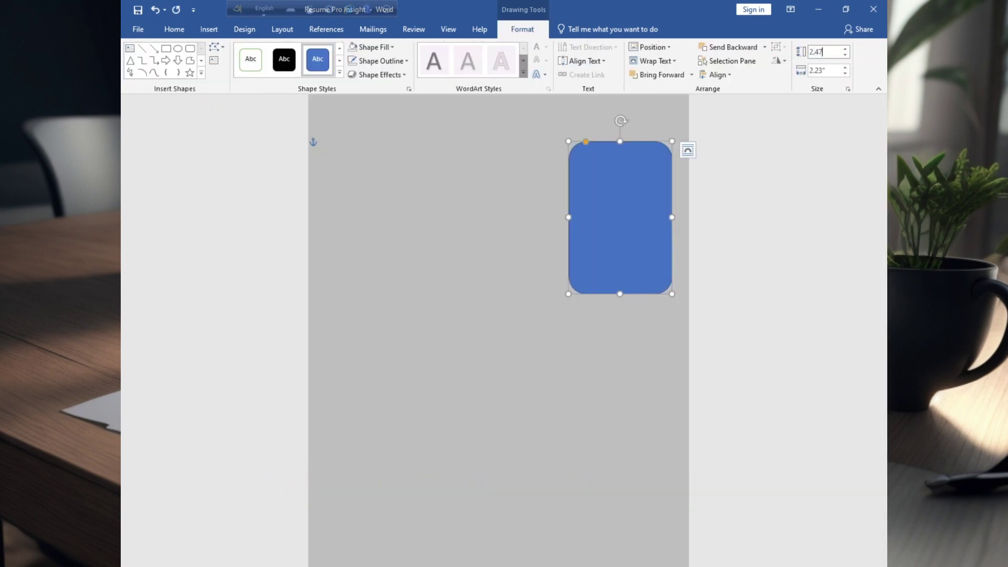
click(831, 69)
text(2.35)
drag(624, 199, 594, 195)
Draw a second rounded rectangle to the lower left of the first and reduce its height to 0.38 inches.
click(214, 34)
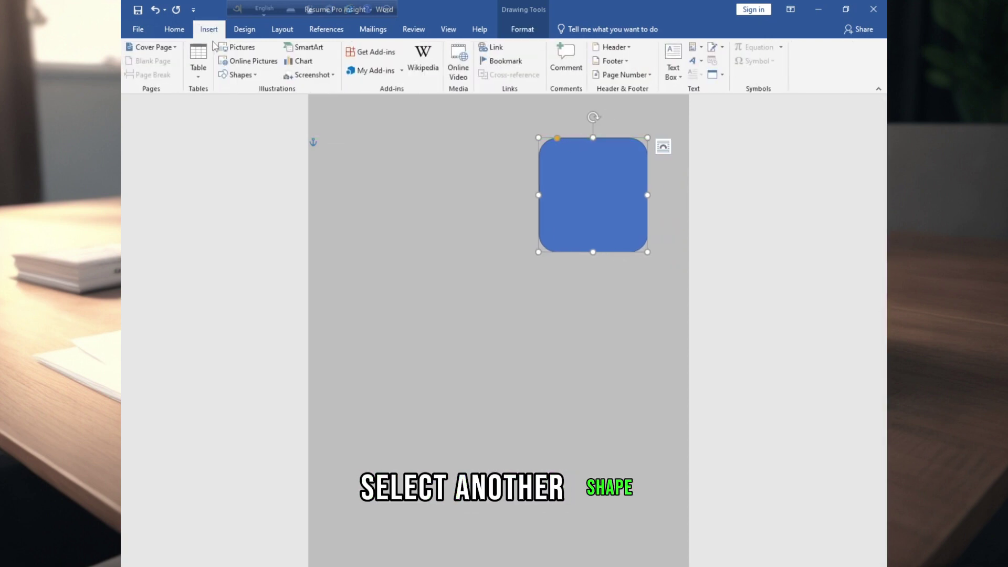
click(247, 76)
click(284, 108)
drag(457, 227, 517, 298)
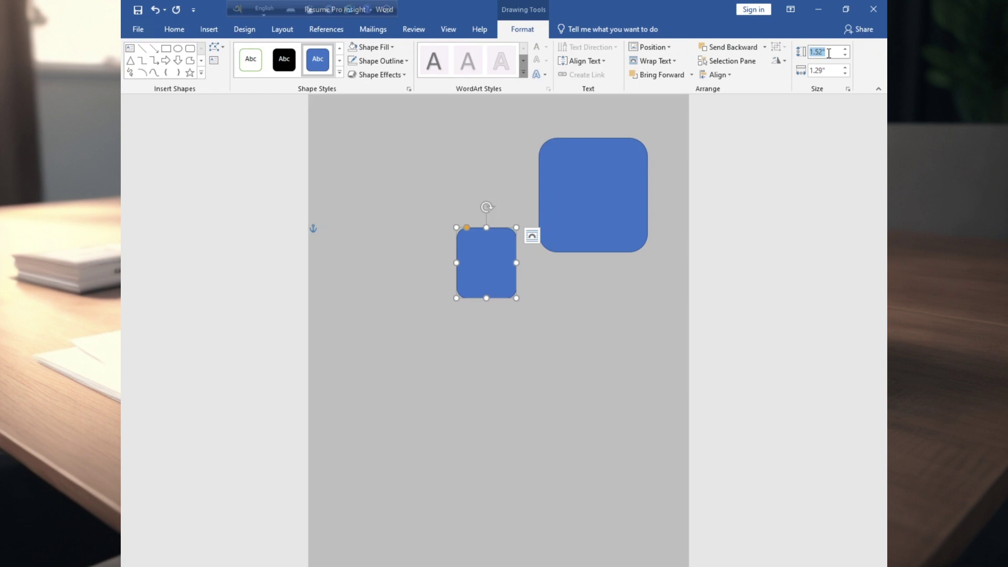
text(.38)
key(Return)
key(Escape)
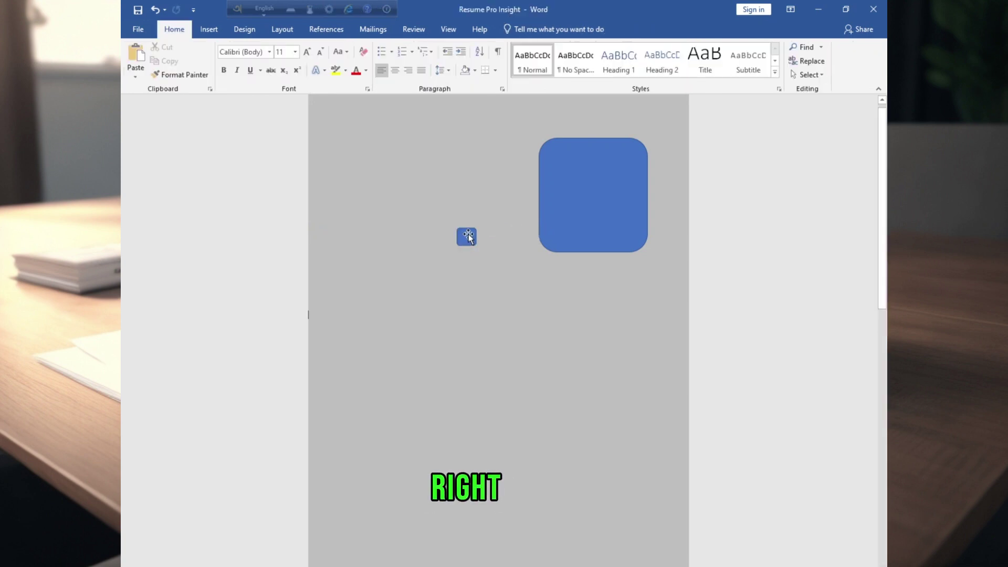
Fill the small rounded rectangle with white and remove its outline.
right_click(468, 237)
click(505, 202)
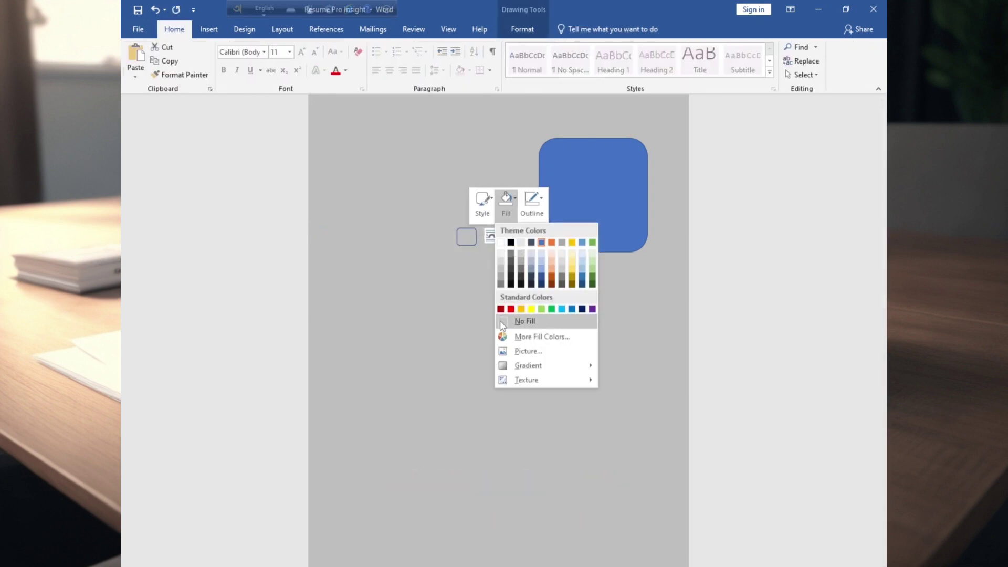
click(500, 243)
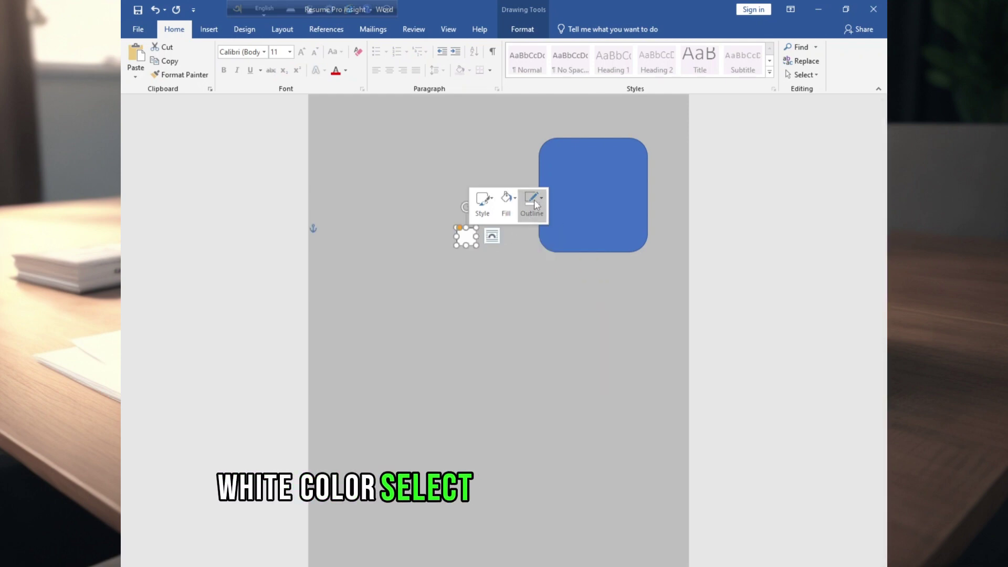
click(534, 199)
click(541, 322)
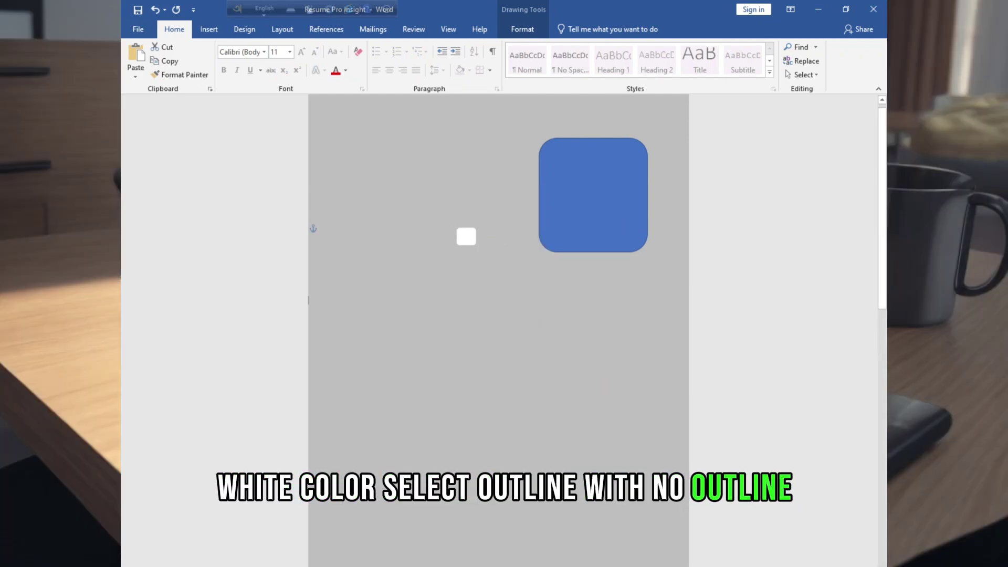
Fill the large rounded rectangle with a dark teal blue from the standard color palette and remove its outline.
right_click(580, 143)
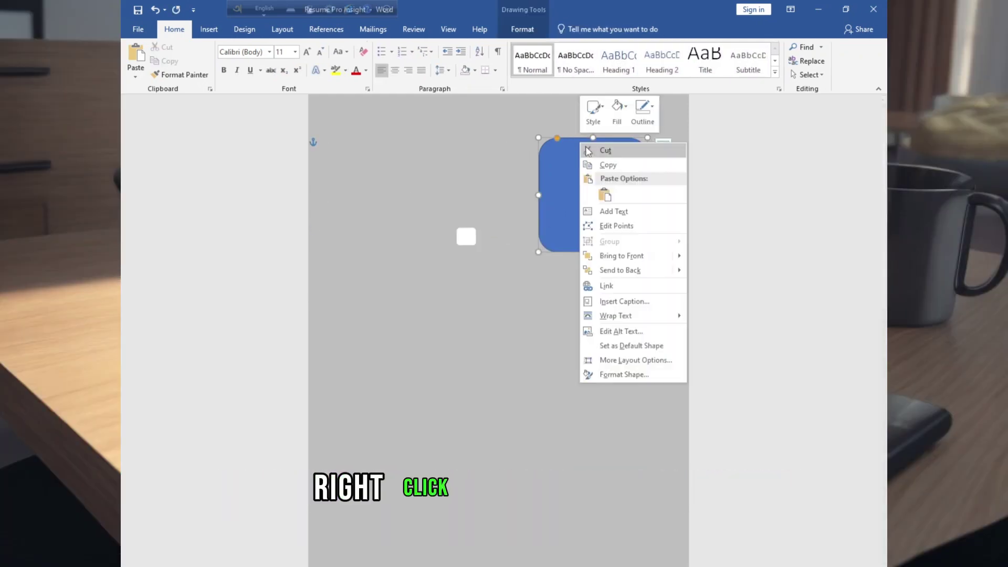
click(617, 109)
click(641, 244)
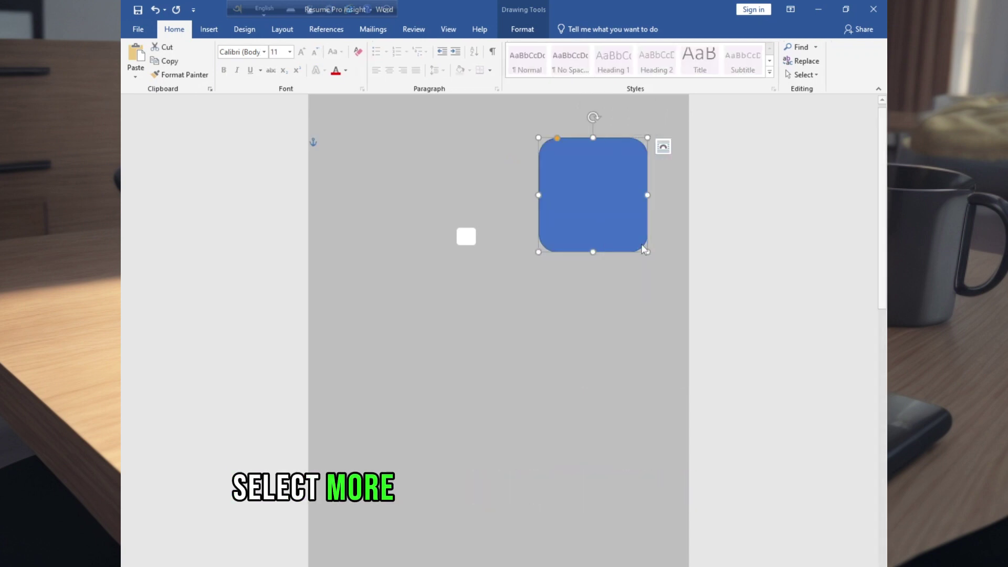
click(591, 205)
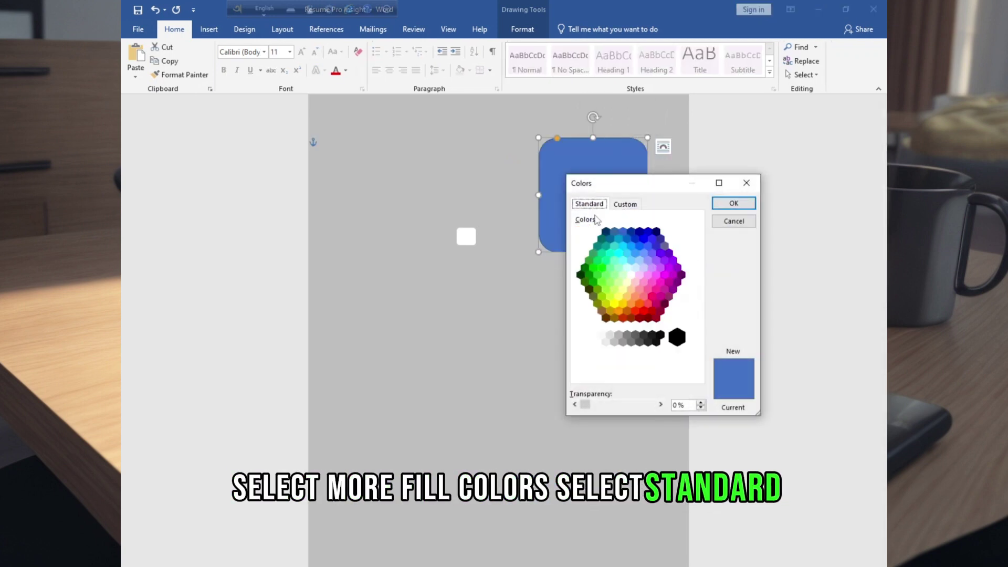
click(730, 205)
right_click(621, 168)
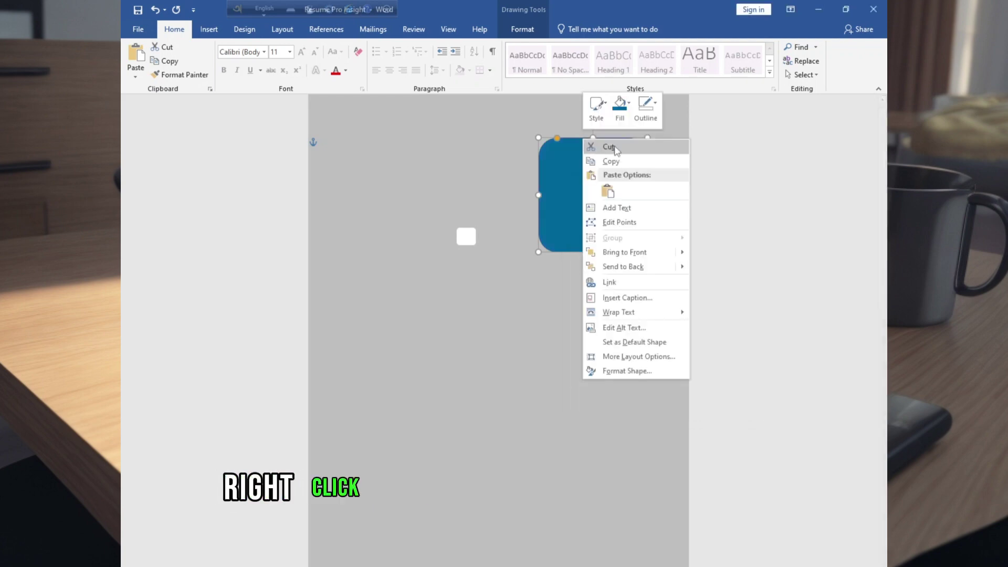
click(652, 115)
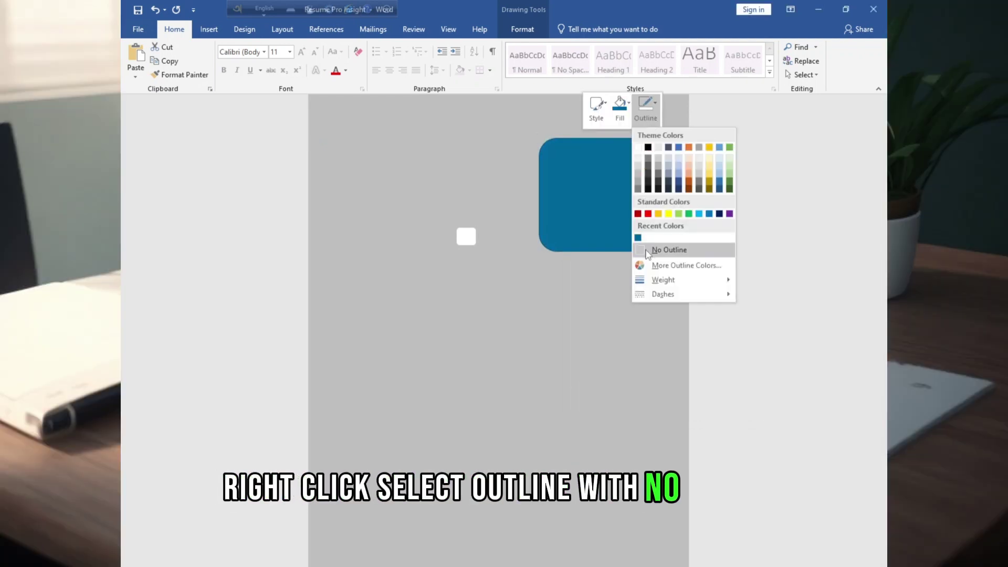
click(647, 251)
Duplicate the teal rounded rectangle and place the copy directly below the original.
key(ctrl+c)
key(ctrl+v)
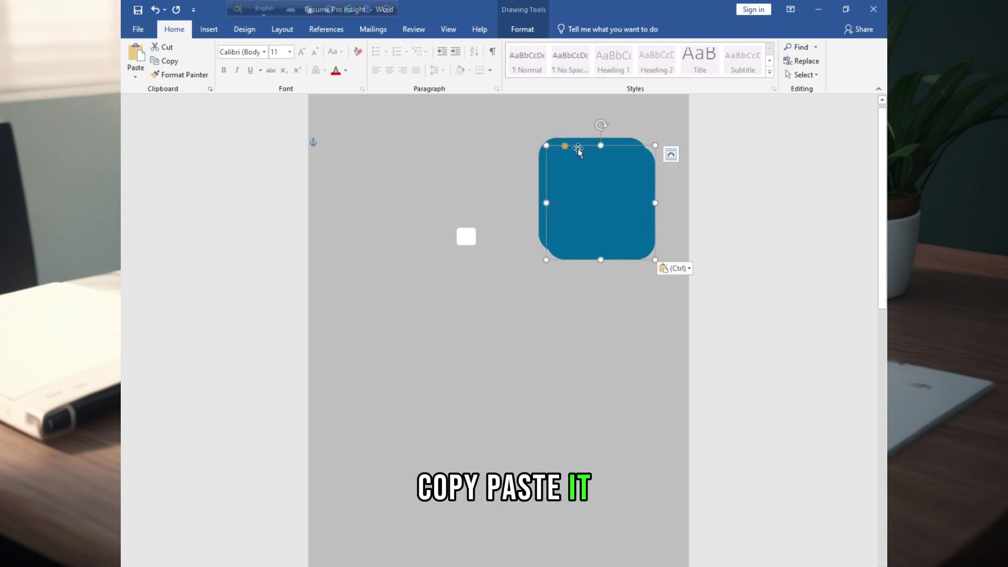
drag(577, 139, 583, 279)
Set the lower teal rectangle's height to 7.47 inches.
click(523, 29)
click(829, 72)
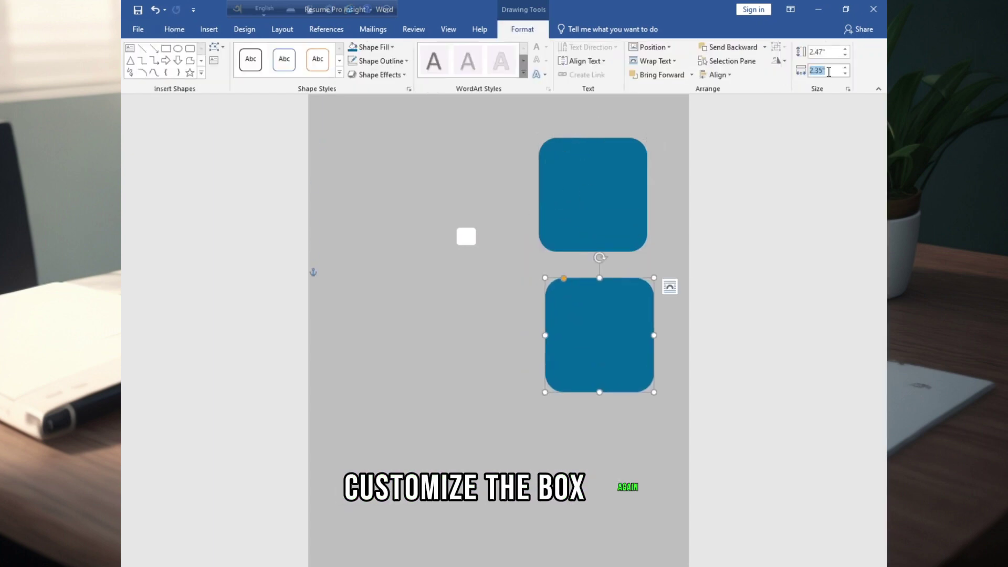
click(822, 52)
text(7.47)
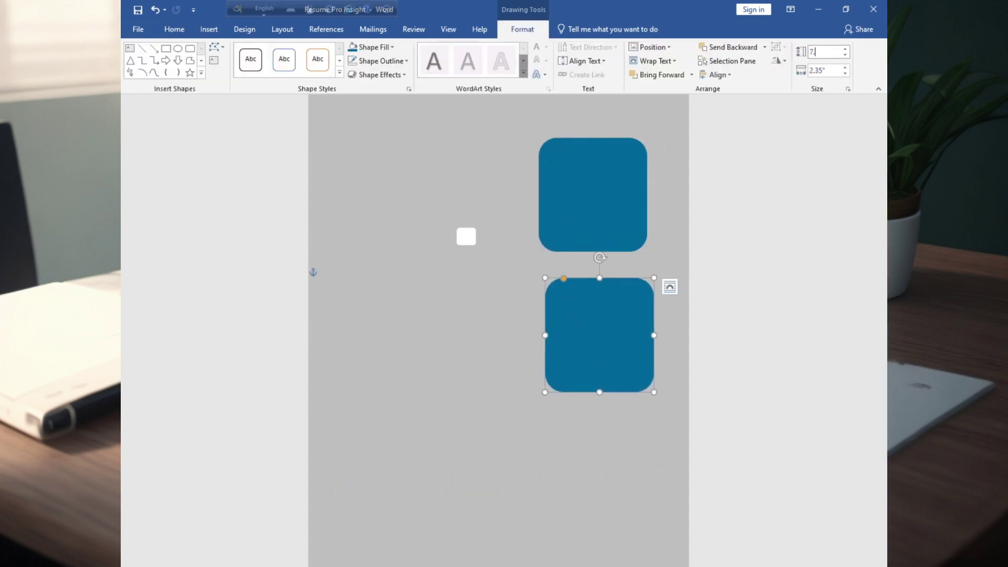
key(Return)
Move the square teal shape to the page's upper right corner and the tall one up close beneath it.
drag(620, 148, 642, 127)
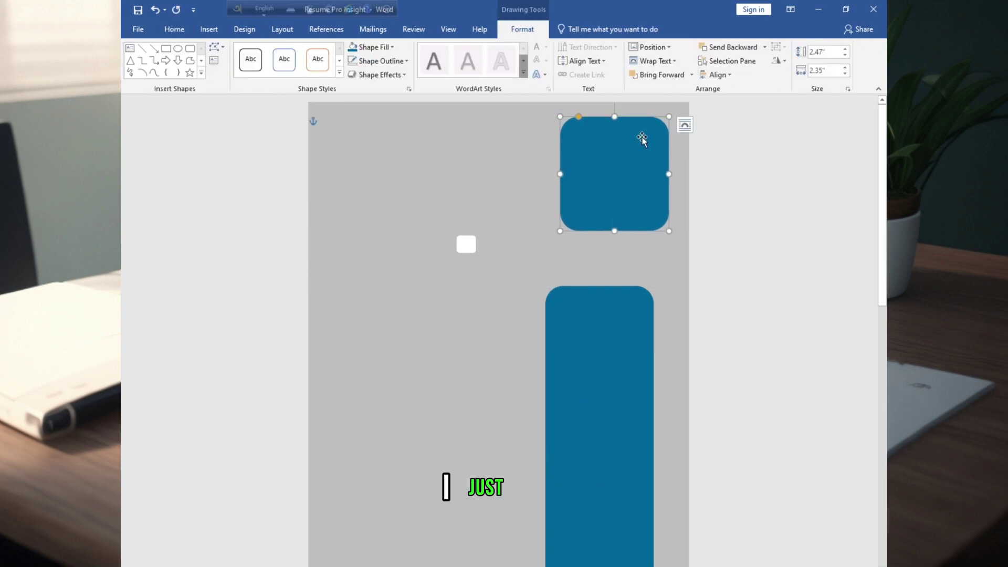
drag(601, 291, 620, 239)
Insert all pictures from the "Icon image one folder" folder on the page below the teal shapes.
scroll(620, 239, down, 5)
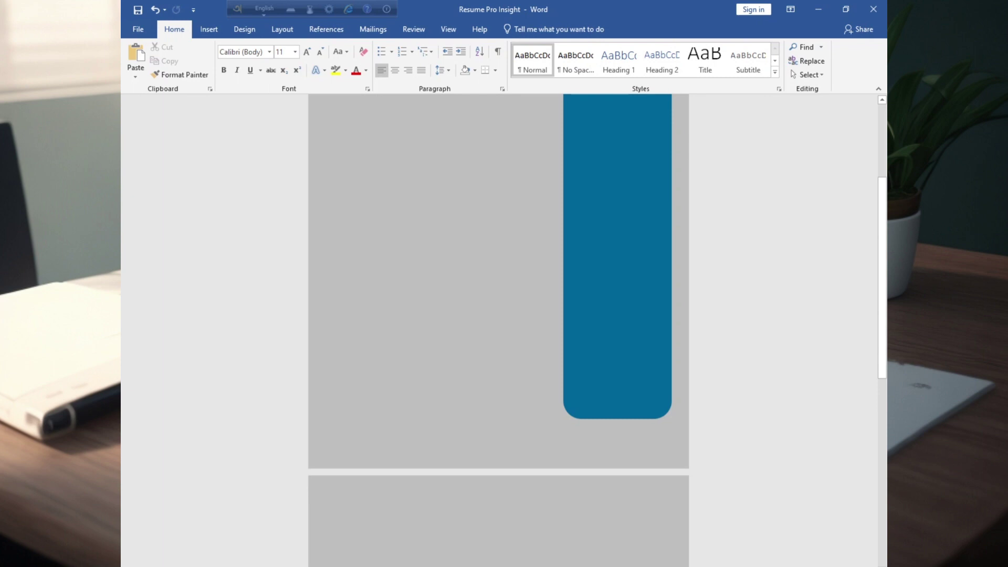
click(209, 29)
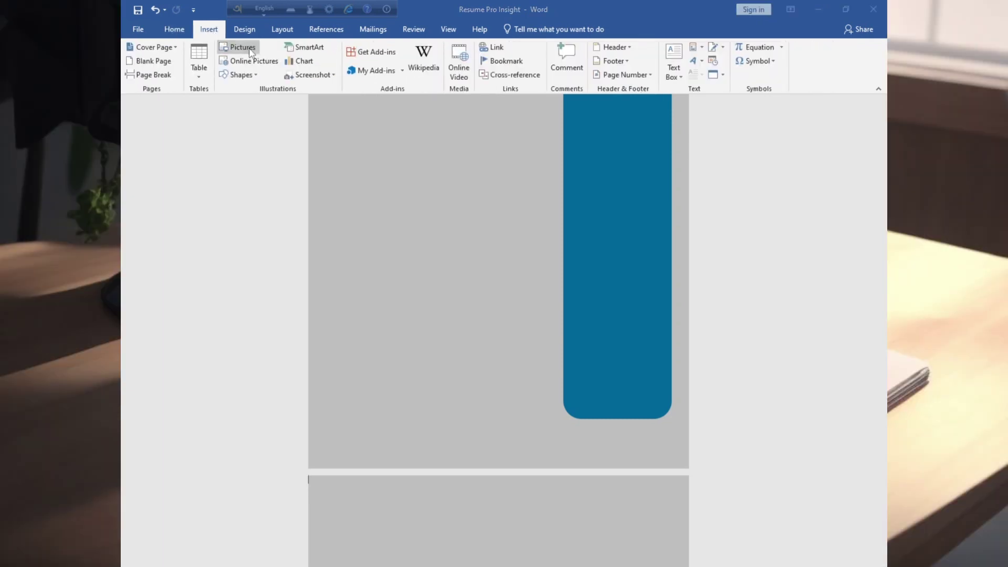
click(250, 52)
key(ctrl+a)
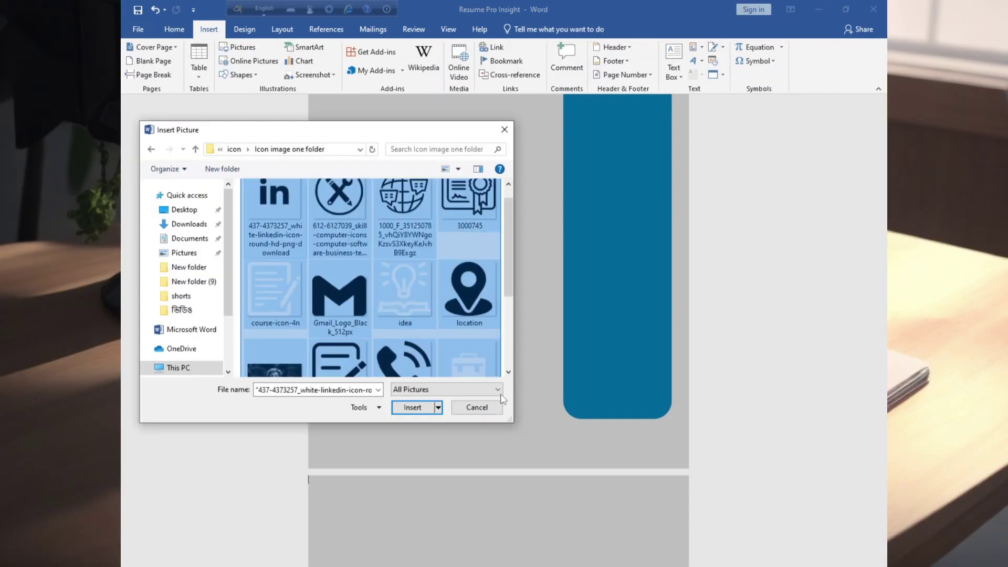
scroll(371, 315, down, 5)
click(405, 407)
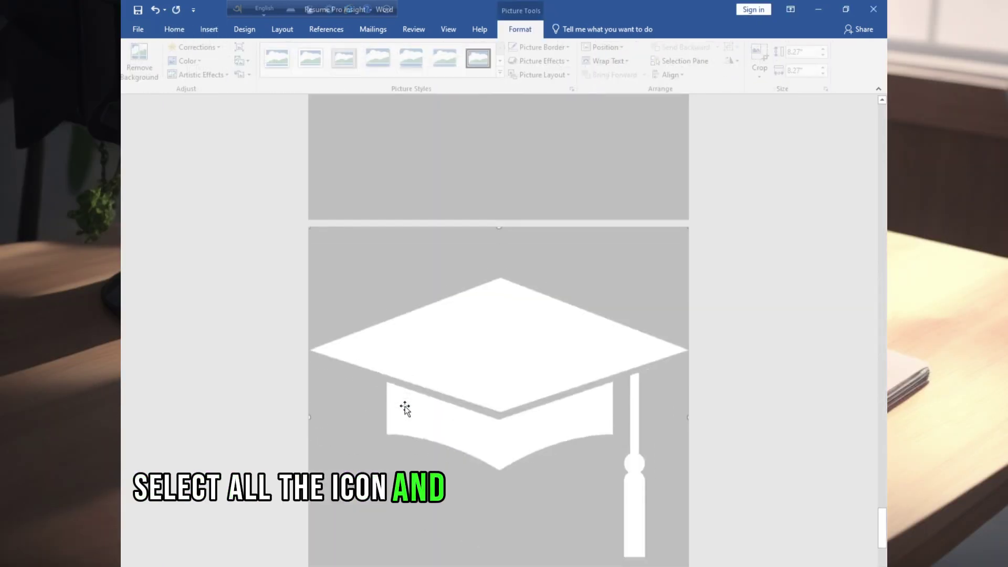
Set the height and width of the inserted icons to 0.25 inches each, leaving the portrait photo at its full size.
scroll(444, 406, up, 2)
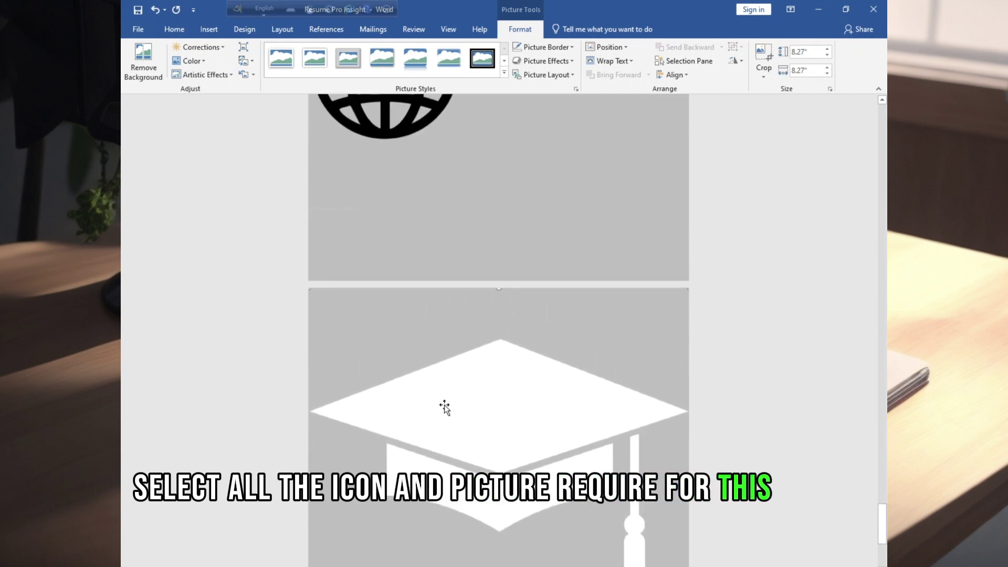
scroll(444, 405, up, 10)
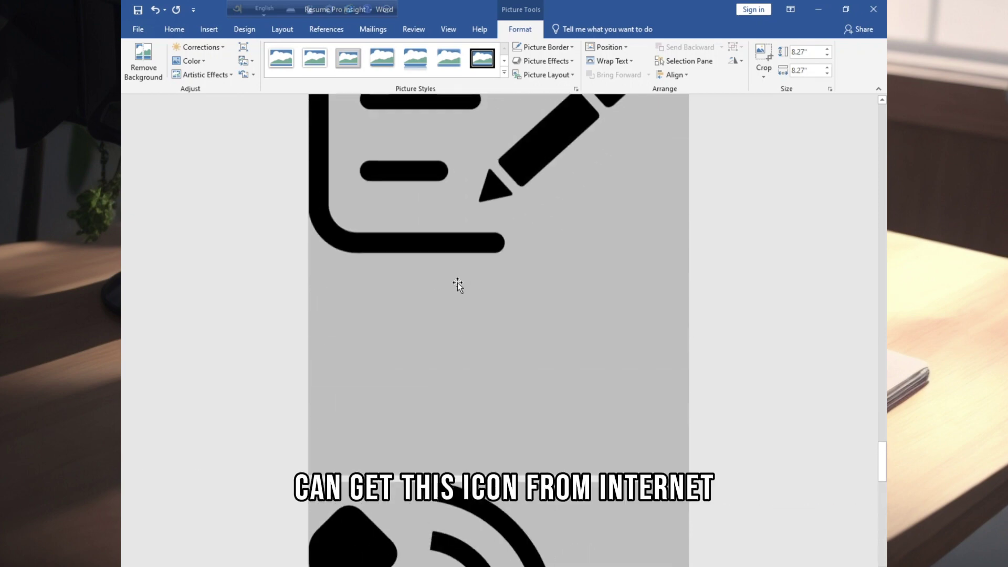
scroll(458, 282, up, 8)
scroll(478, 299, down, 4)
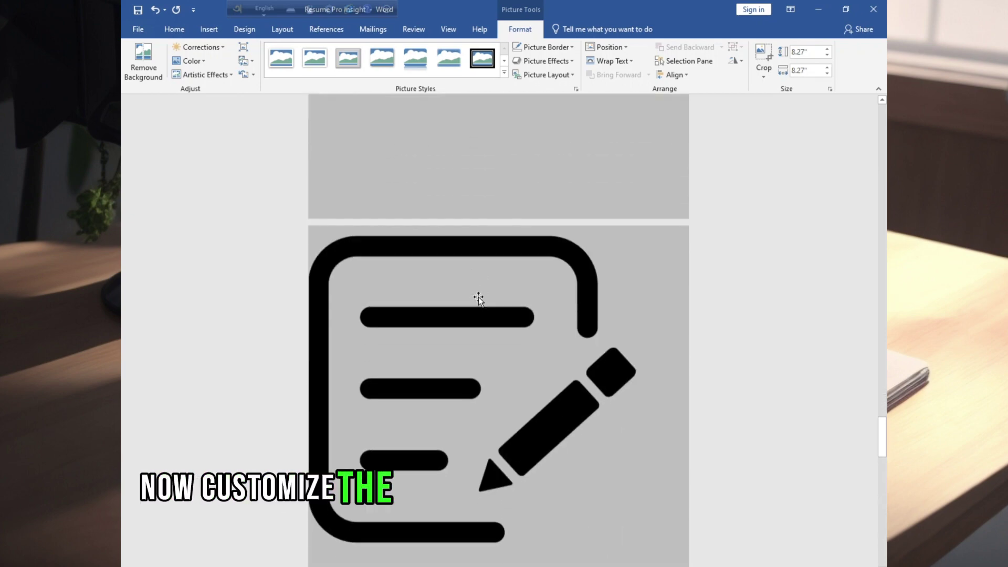
click(811, 53)
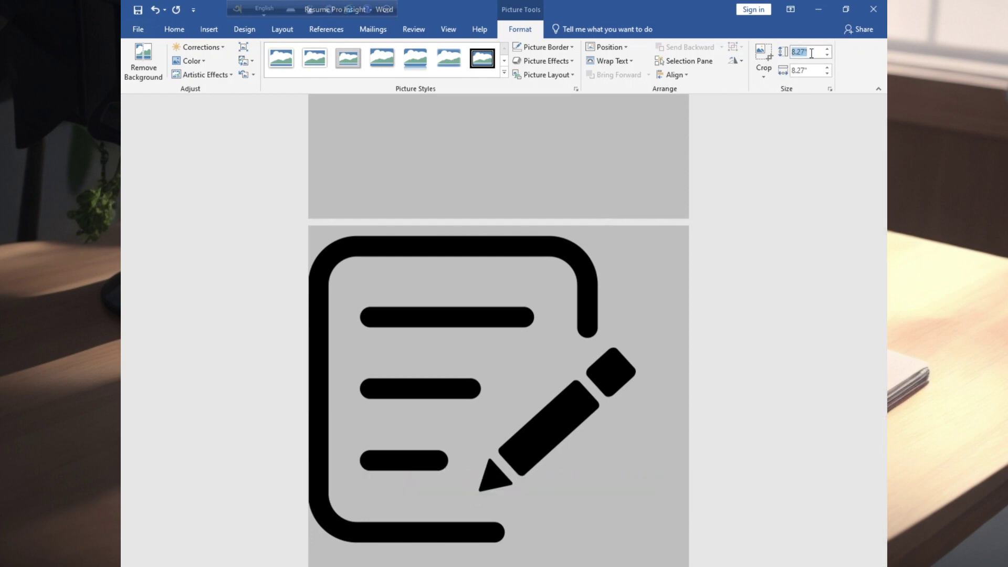
text(.25)
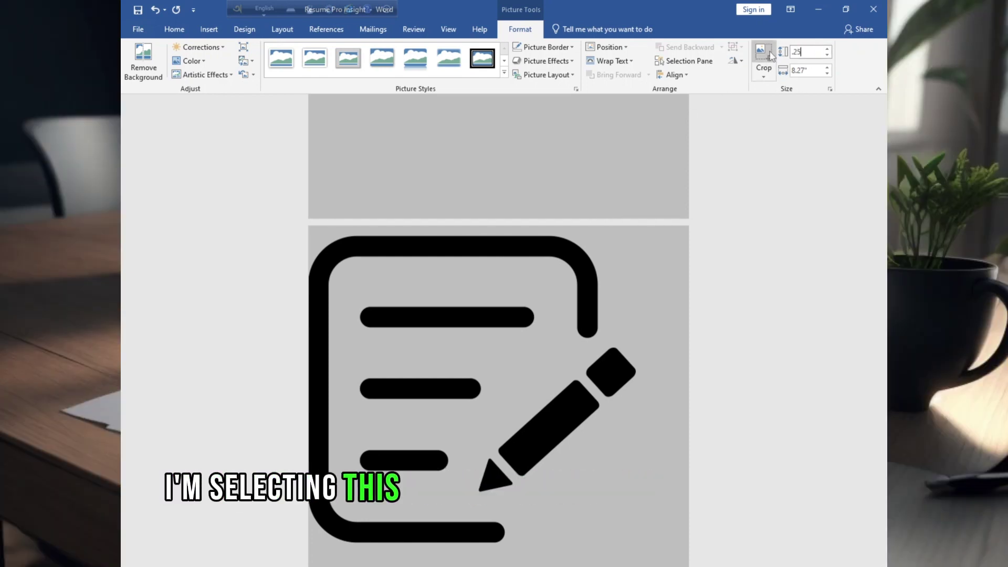
click(813, 71)
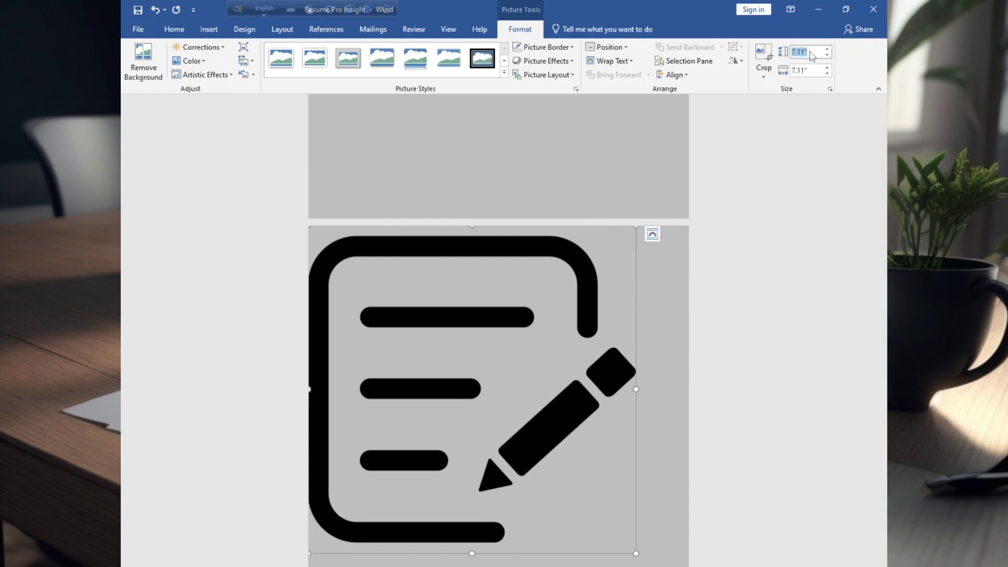
click(815, 69)
text(.25)
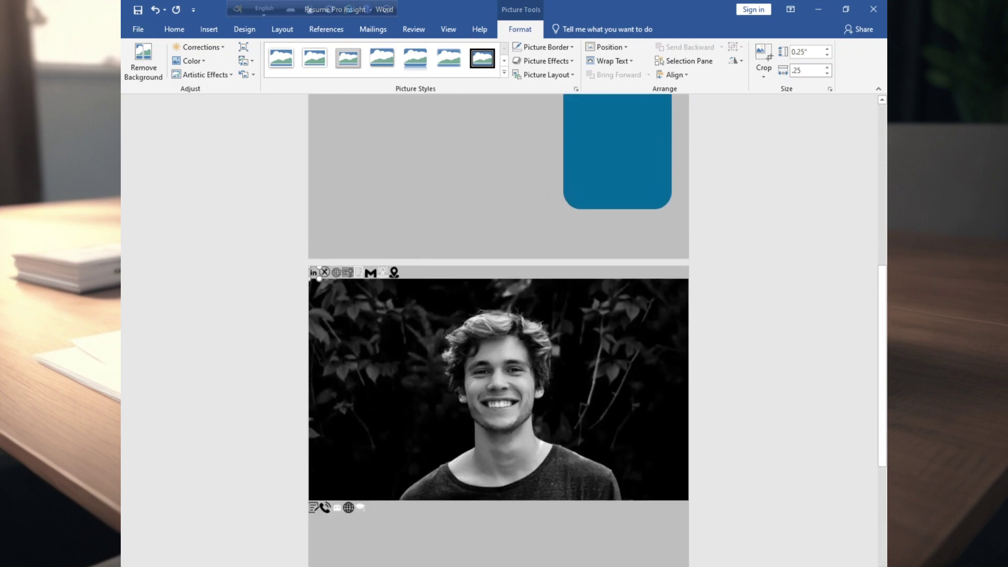
Crop the portrait photo around the man to about 4.21 by 4.96 inches, trimming the dark background on both sides.
scroll(539, 217, down, 2)
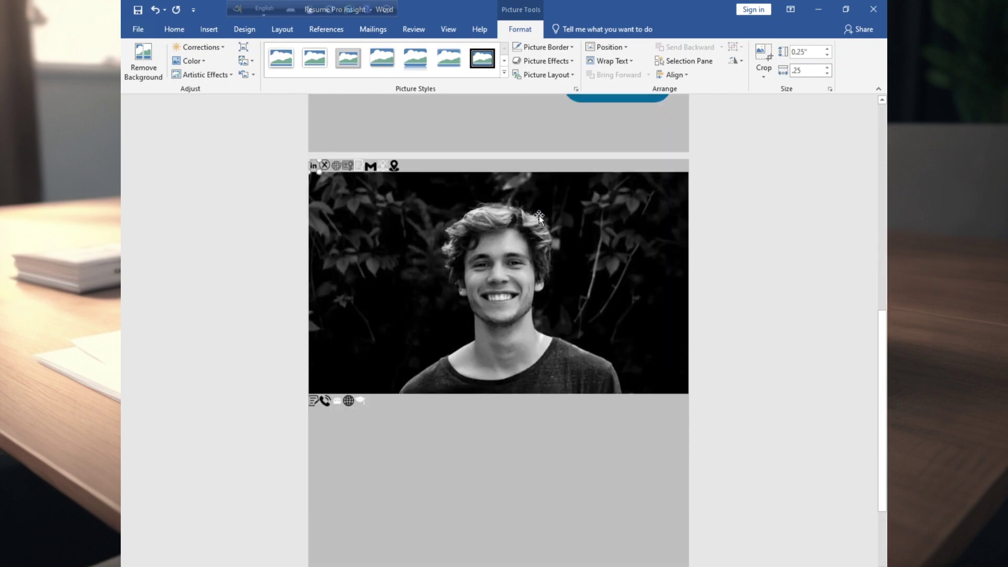
click(478, 239)
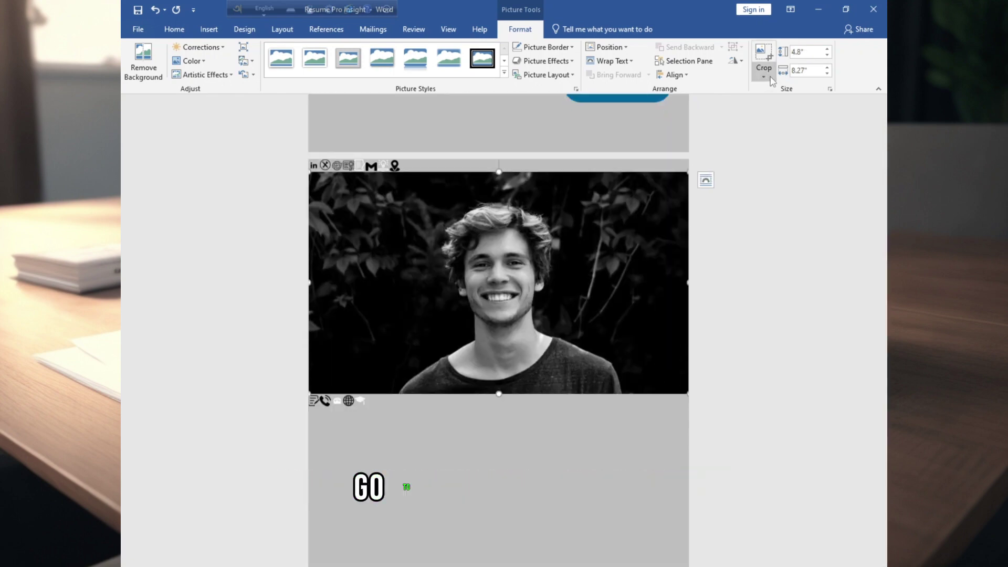
click(778, 91)
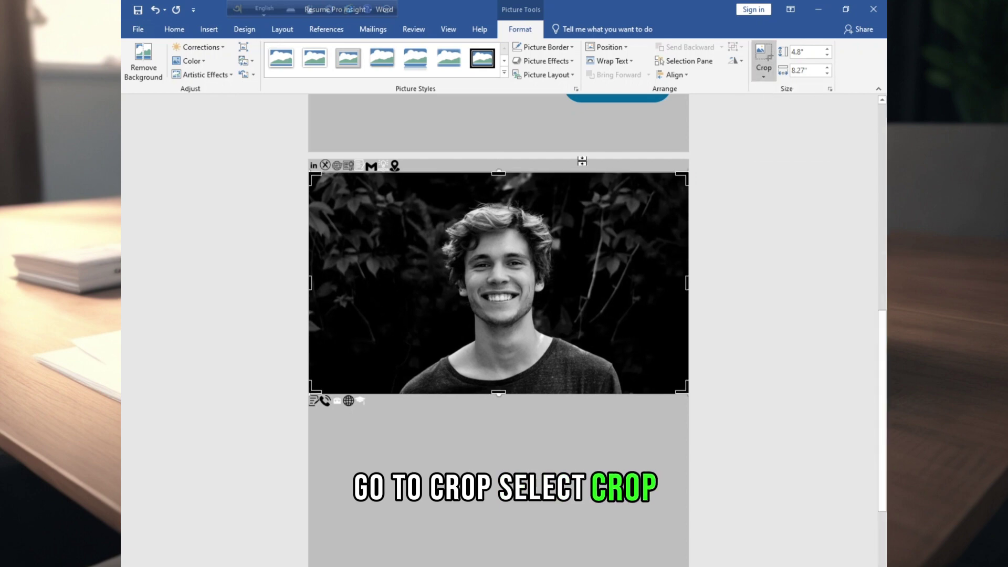
drag(309, 278, 394, 273)
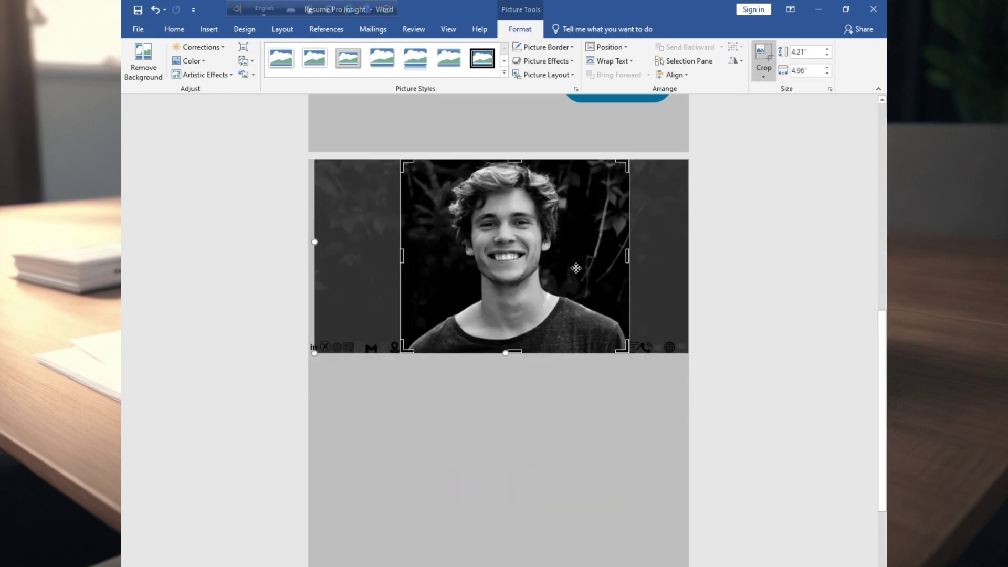
double_click(529, 193)
Crop the photo to the Rectangle: Rounded Corners shape and scale it down to about 1.3 by 1.53 inches.
click(774, 75)
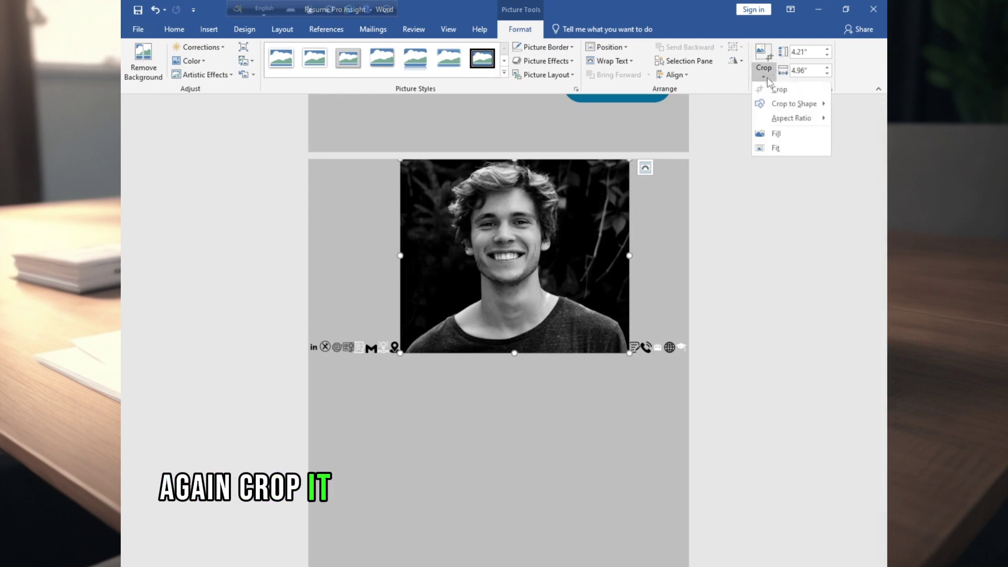
mouse_move(788, 118)
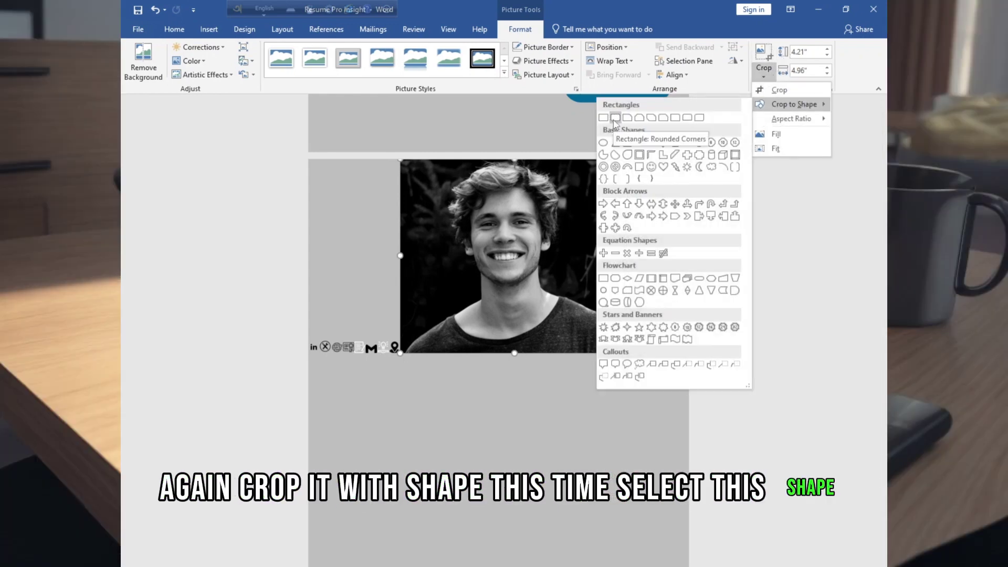
click(615, 118)
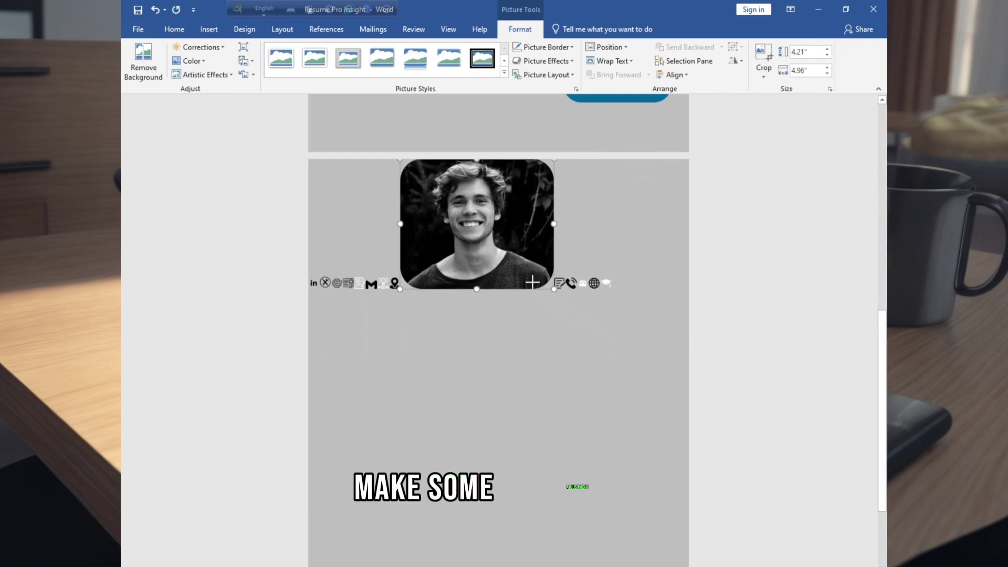
drag(533, 282, 450, 212)
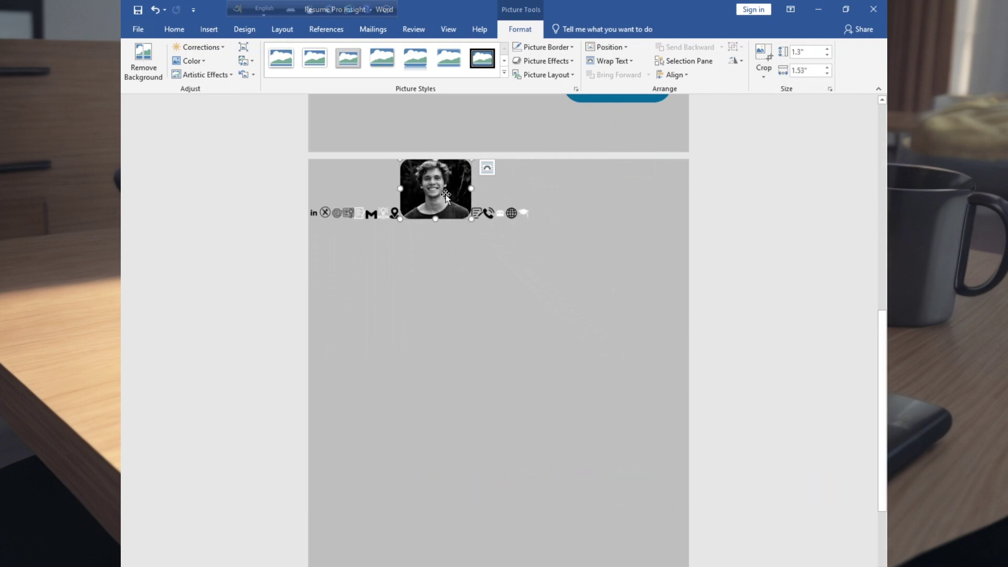
Give the photo a light blue 4½ pt border and move the globe icon to the line below the other icons.
click(546, 47)
click(580, 142)
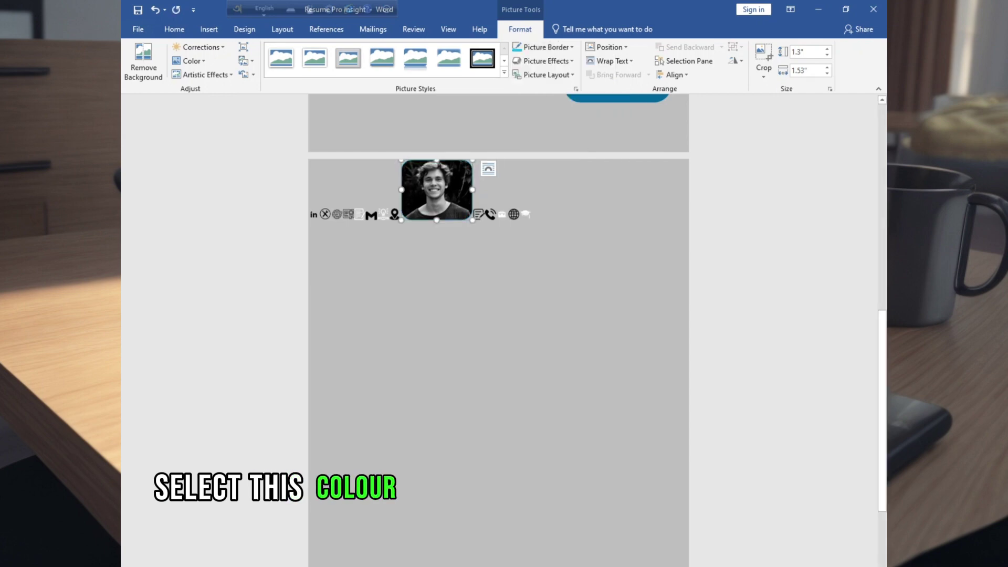
click(555, 48)
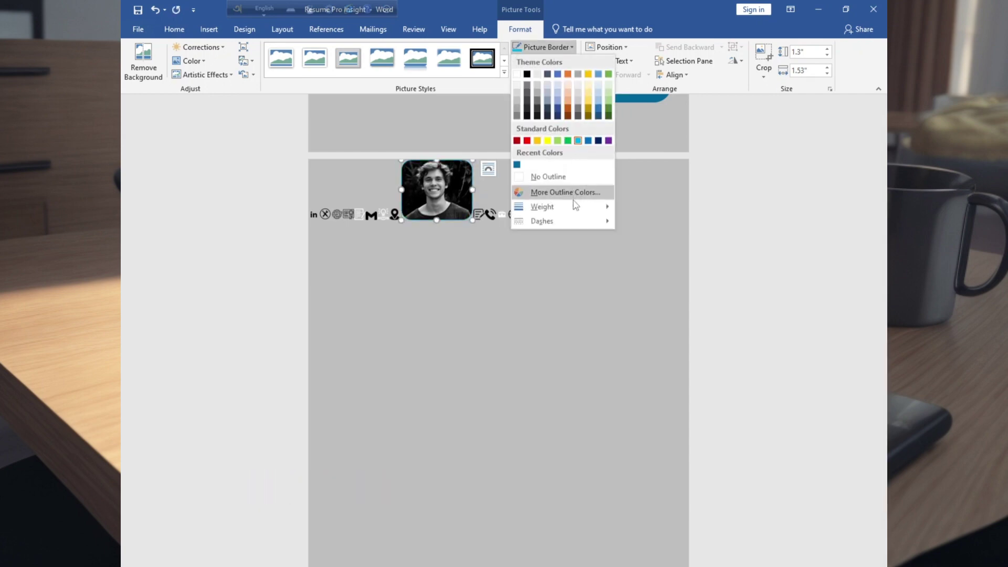
mouse_move(575, 205)
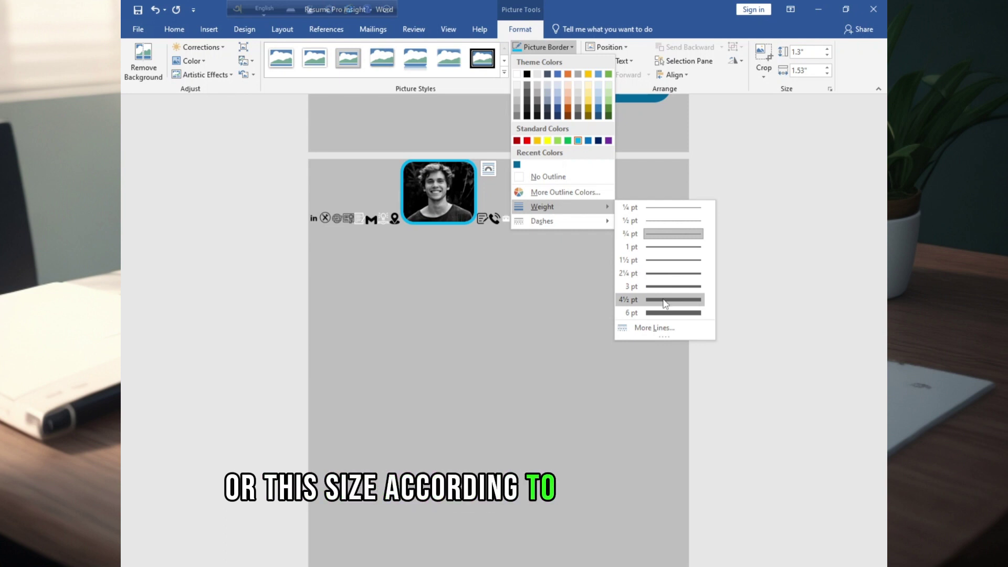
click(665, 301)
drag(525, 214, 314, 237)
Set the photo's text wrapping to In Front of Text and move it up onto the first page.
click(435, 192)
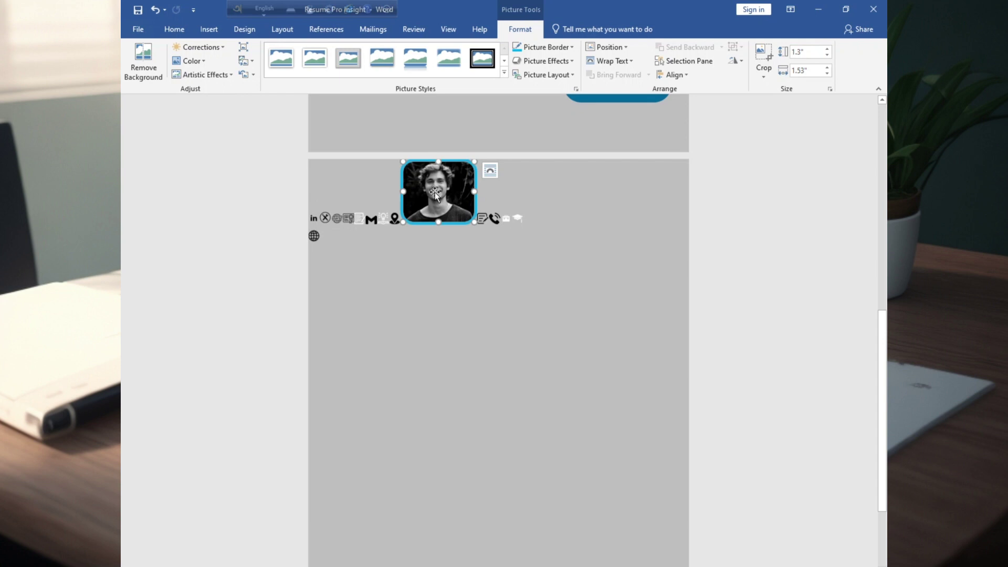
right_click(435, 193)
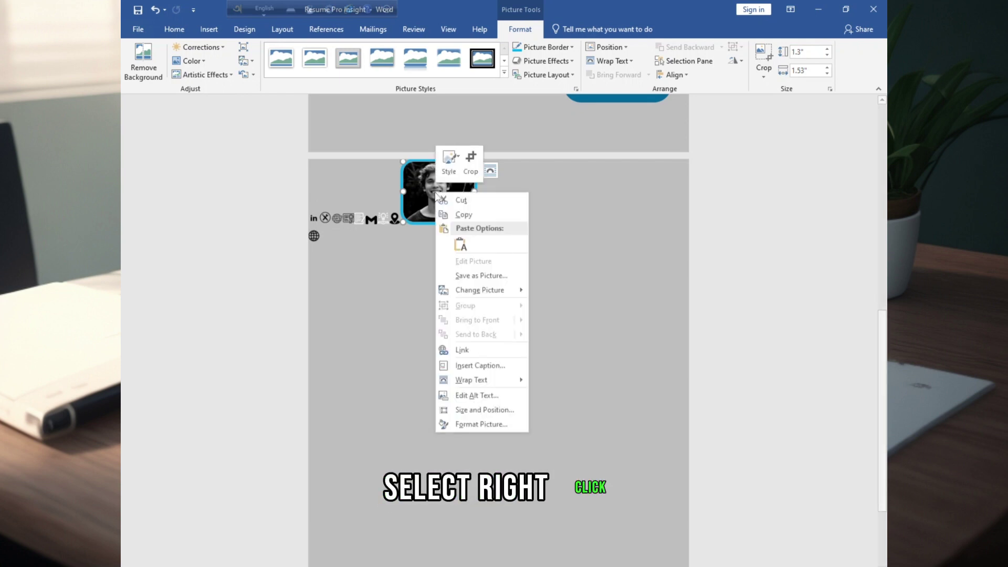
mouse_move(472, 384)
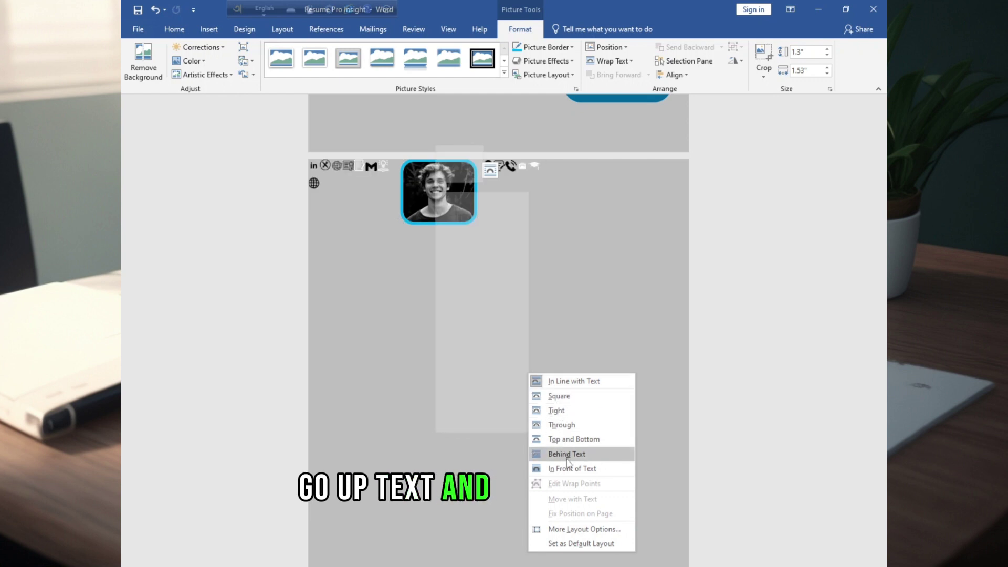
click(570, 469)
drag(421, 178, 415, 123)
scroll(415, 123, up, 2)
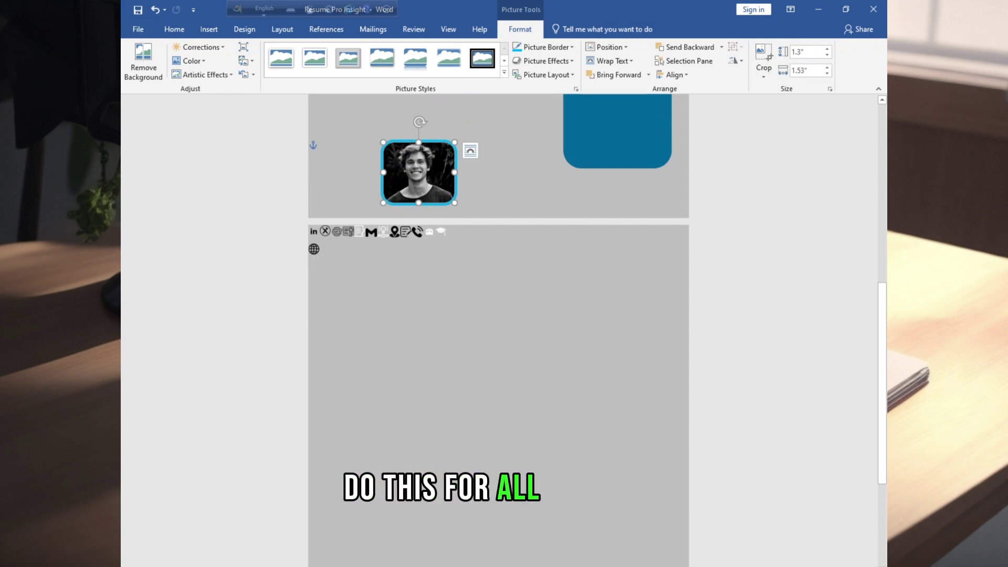
Set the text wrapping of the small icons on the second page to In Front of Text, one after another.
click(406, 232)
right_click(410, 233)
click(552, 516)
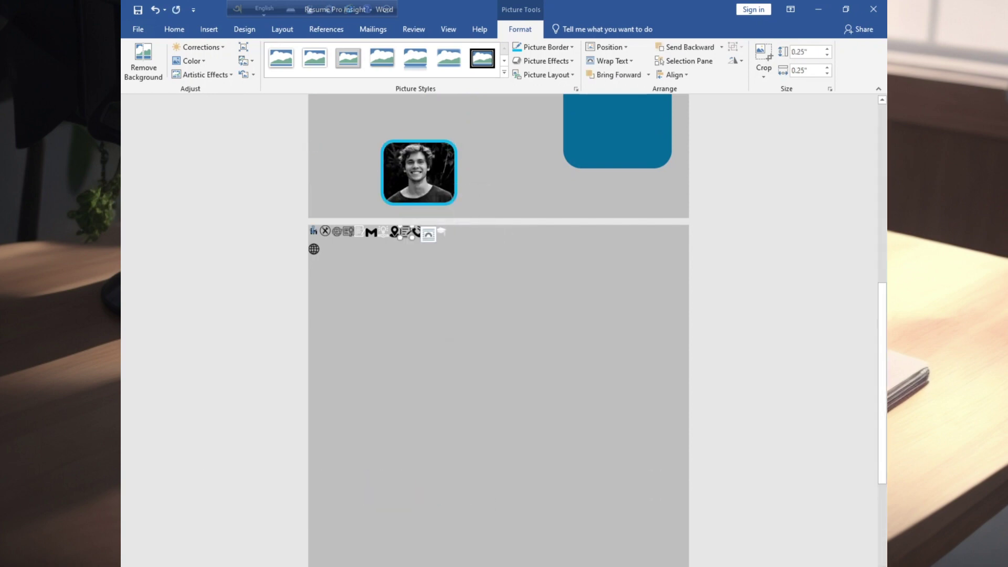
right_click(396, 231)
click(528, 498)
click(852, 565)
click(578, 356)
right_click(263, 236)
click(397, 503)
right_click(243, 237)
click(377, 502)
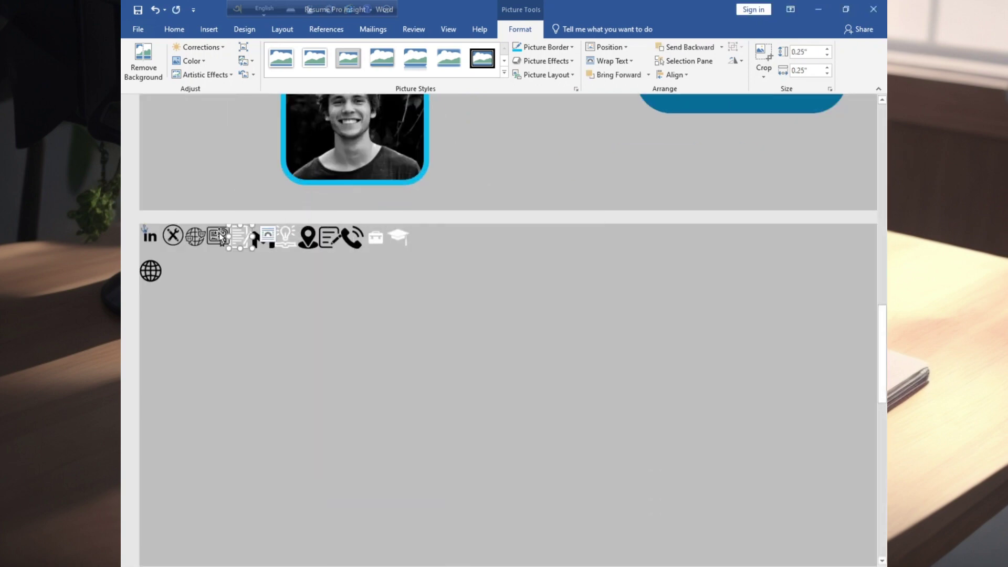
right_click(196, 237)
click(315, 446)
right_click(151, 268)
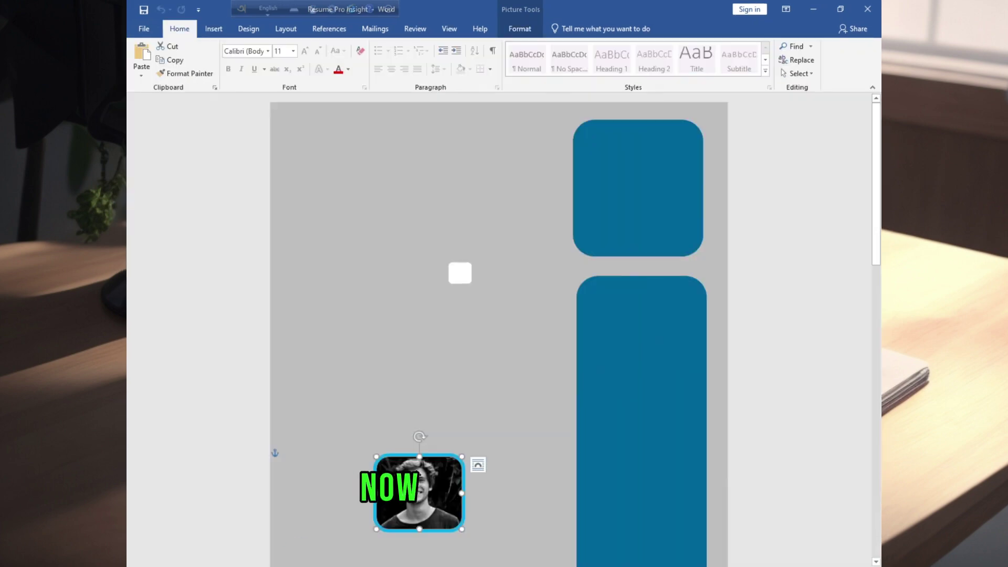
Move the photo to the first page's upper left corner and set its height and width to 1.45 inches.
drag(419, 492, 344, 177)
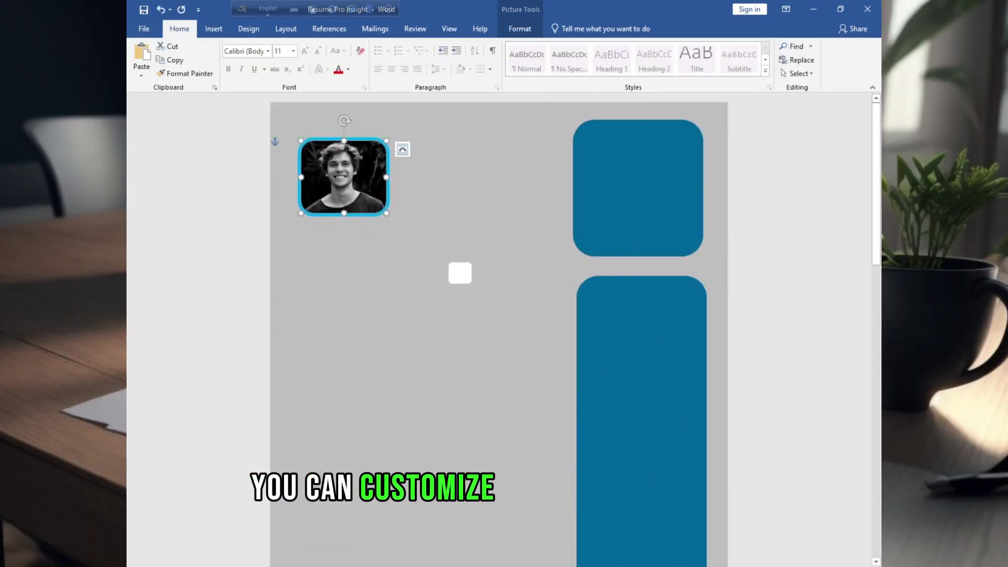
click(520, 28)
double_click(795, 50)
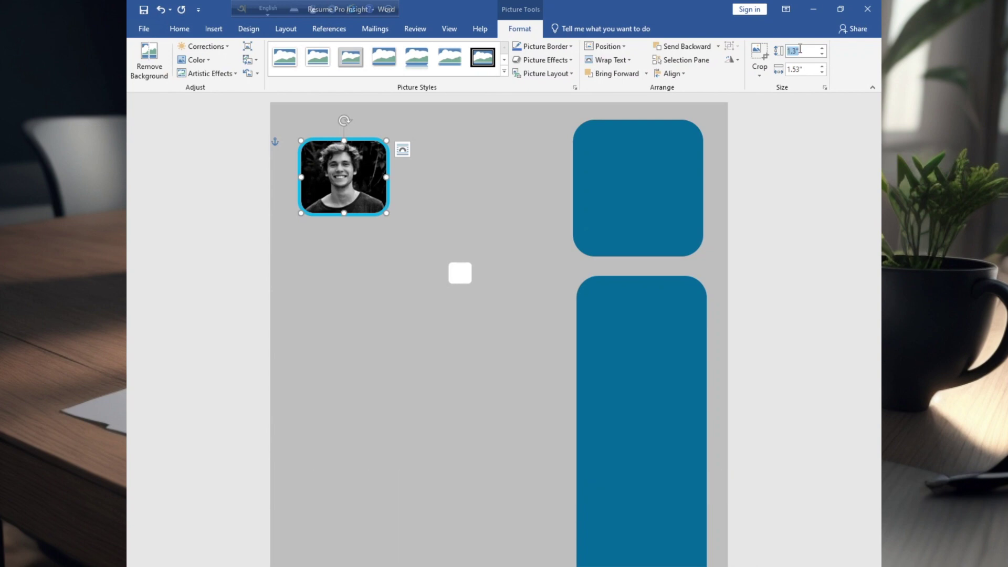
text(1.45)
key(Tab)
text(1.45)
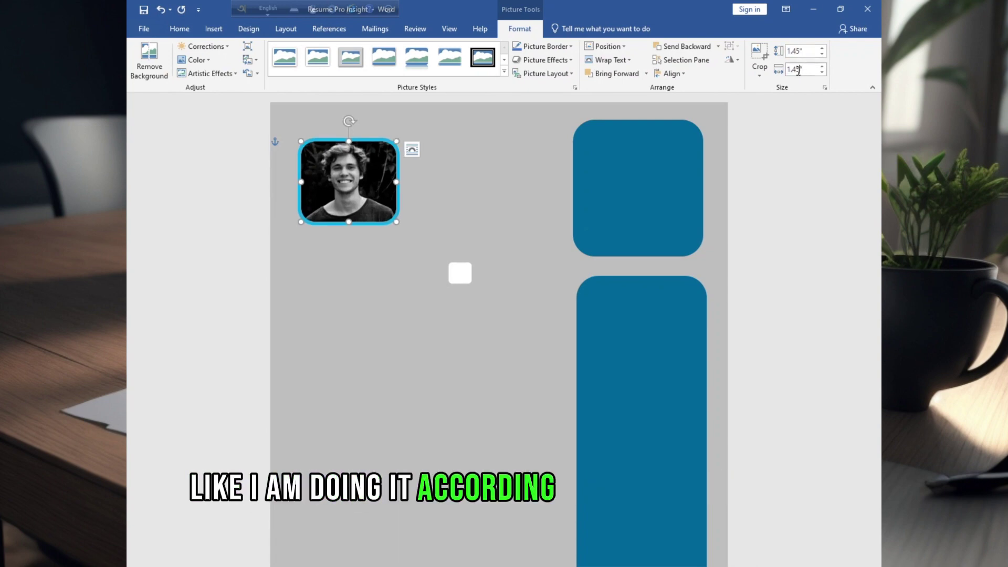
key(Return)
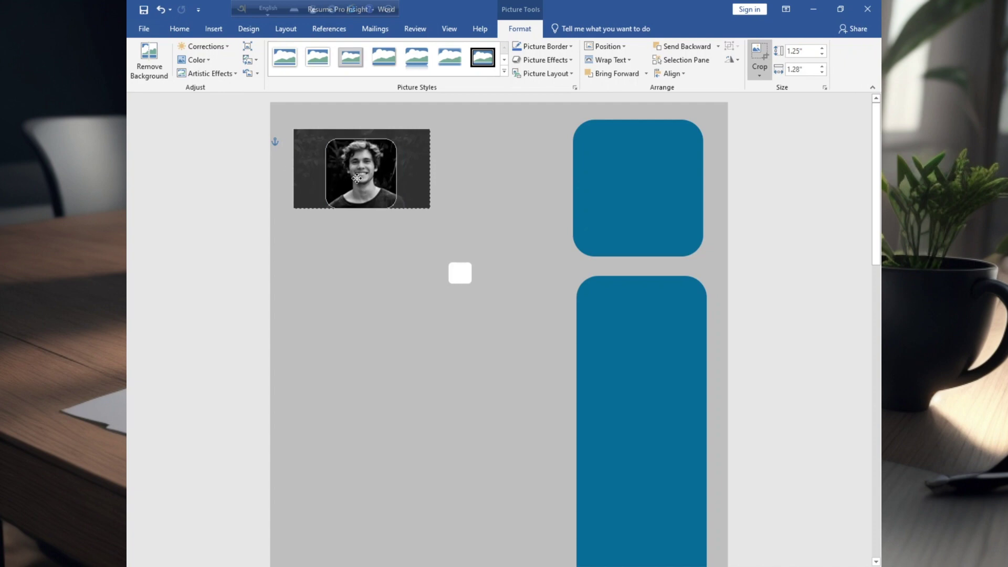
Finish cropping the photo to about 1.25 by 1.28 inches and shift it closer to the page's upper left corner.
key(Escape)
drag(357, 178, 331, 168)
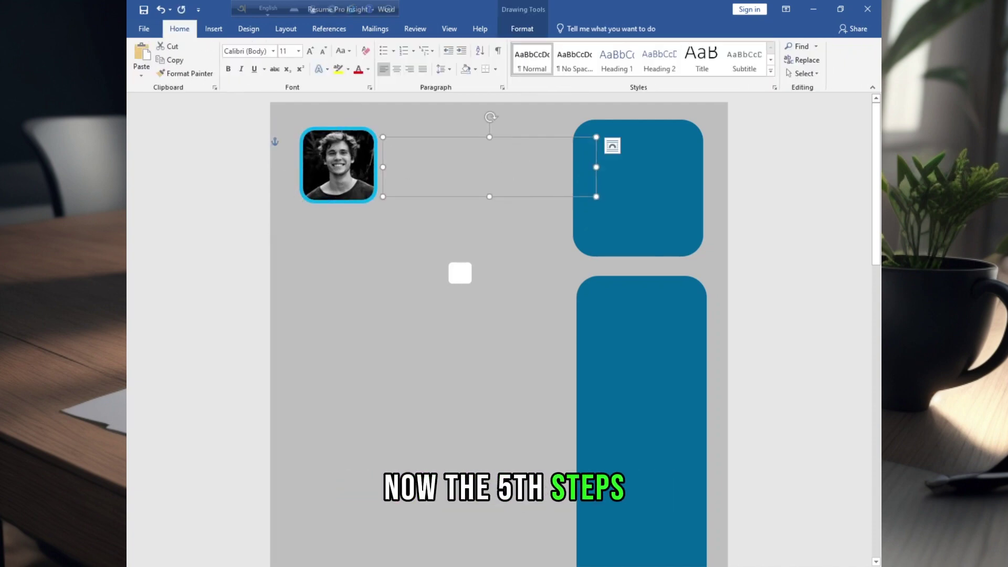
Enter the placeholder name First Last in the text box beside the photo and make it bold at 36 pt.
click(389, 146)
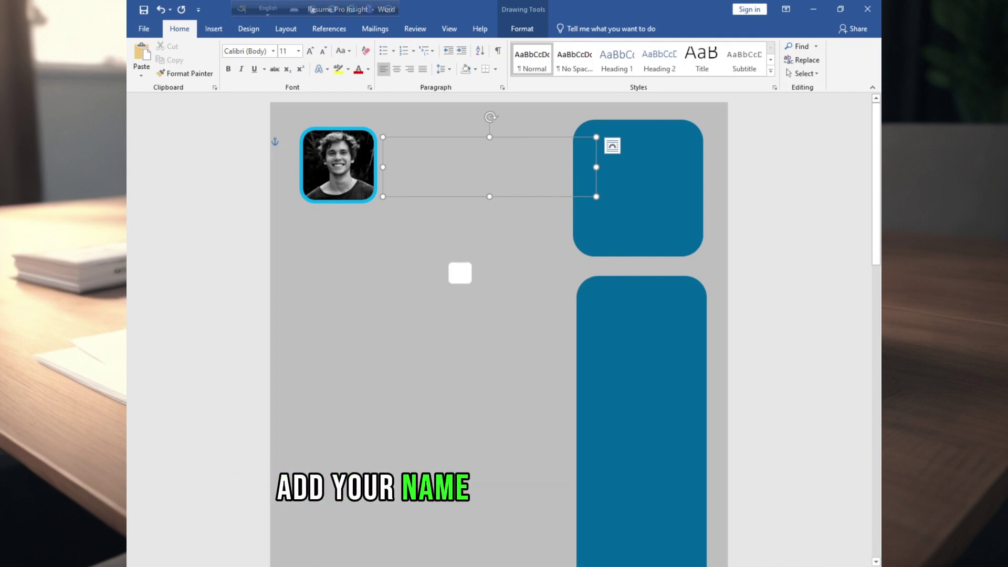
text(First Las)
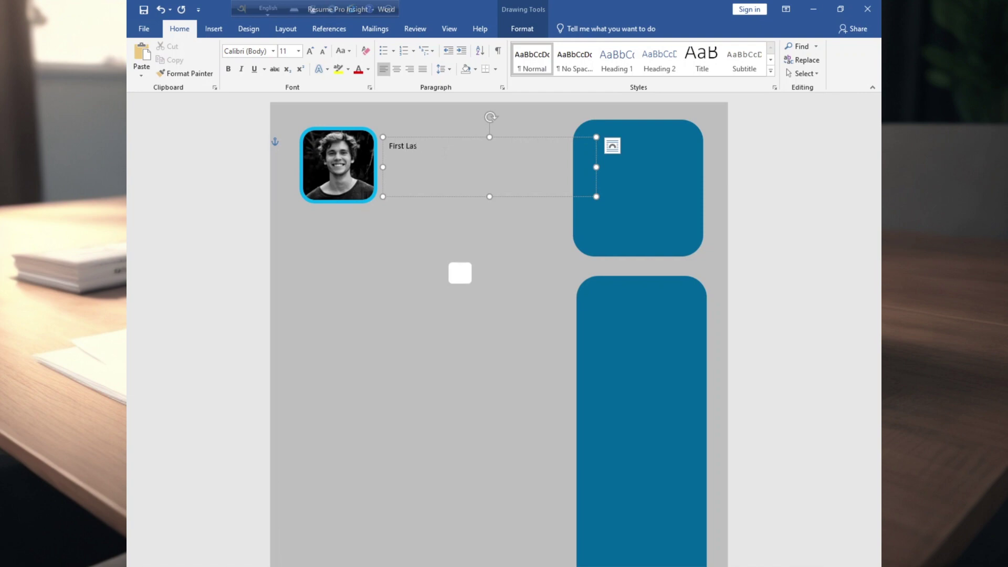
text(t)
key(ctrl+a)
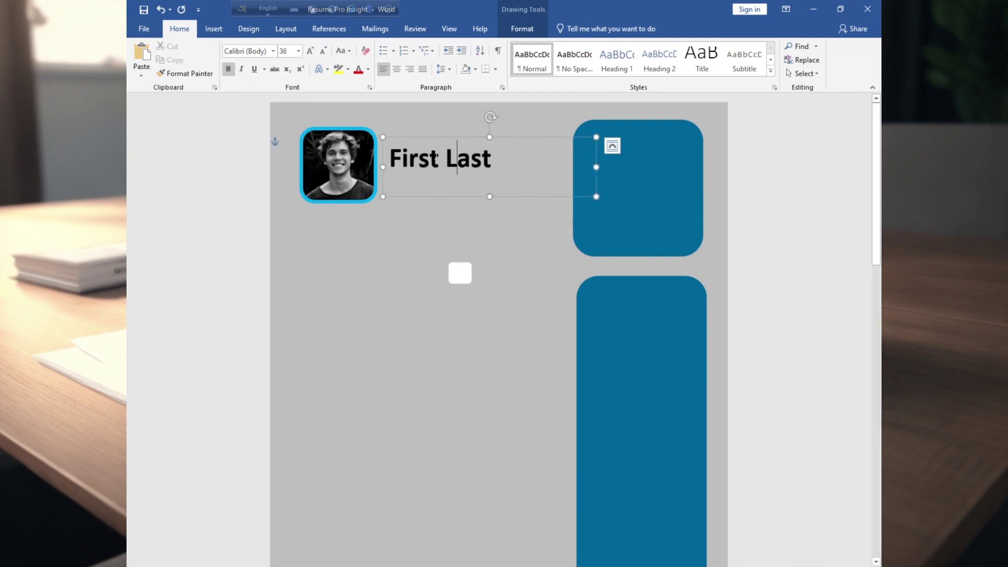
Color the word First light blue and shift the name's text box slightly up the page.
drag(441, 162, 388, 161)
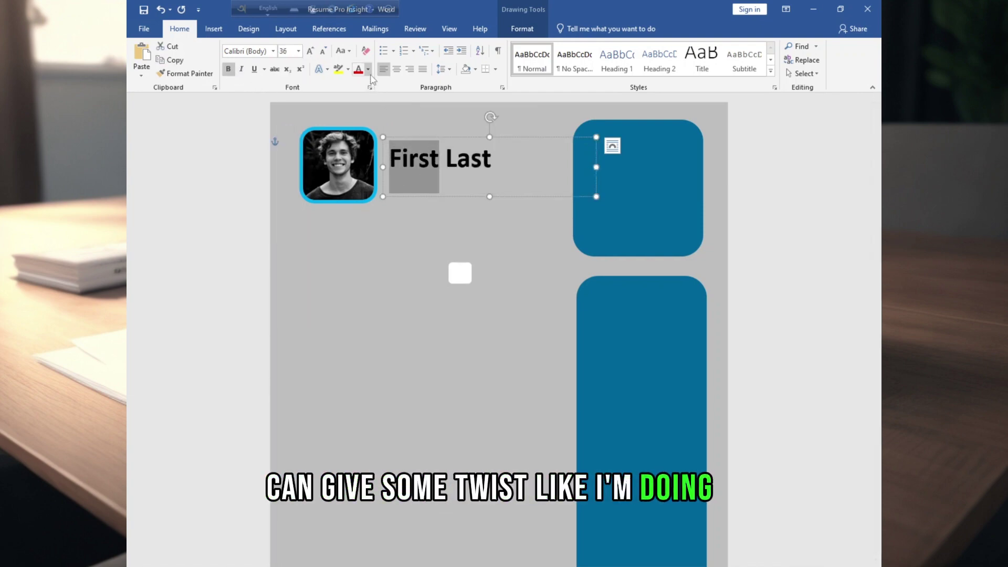
click(368, 68)
click(420, 173)
click(389, 194)
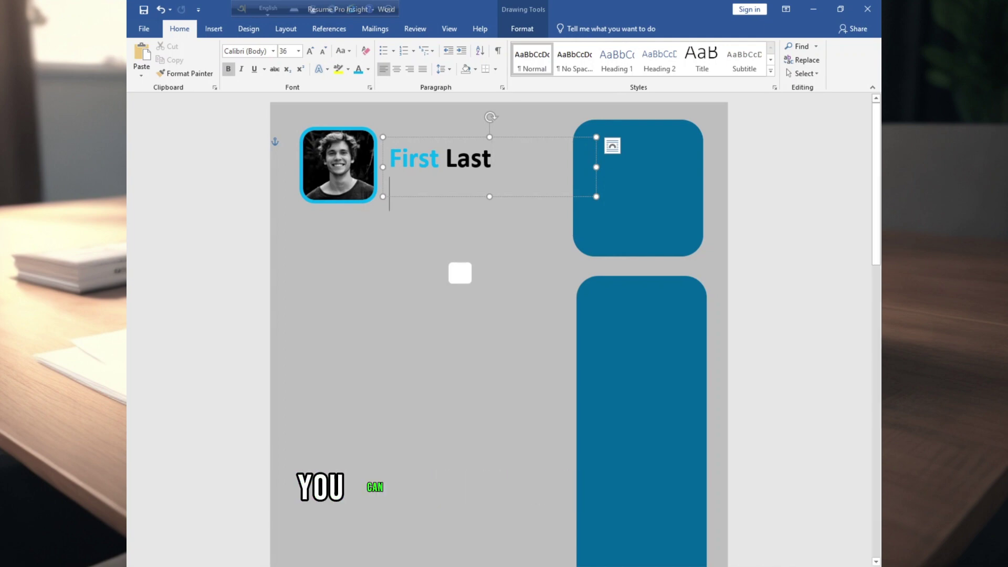
drag(525, 119, 528, 113)
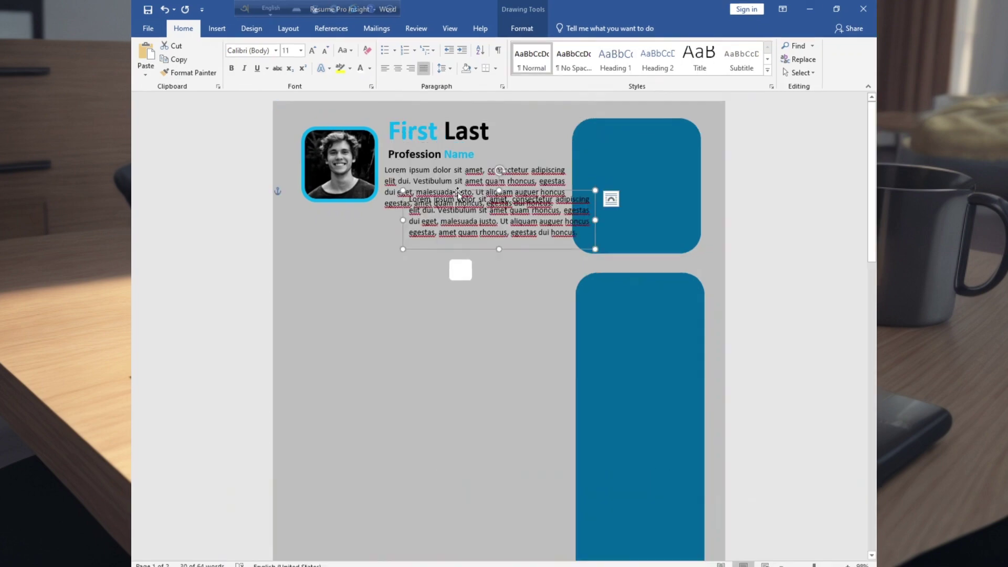
Move the duplicate summary text box over the upper teal shape and replace its text with a placeholder phone number.
drag(458, 191, 611, 197)
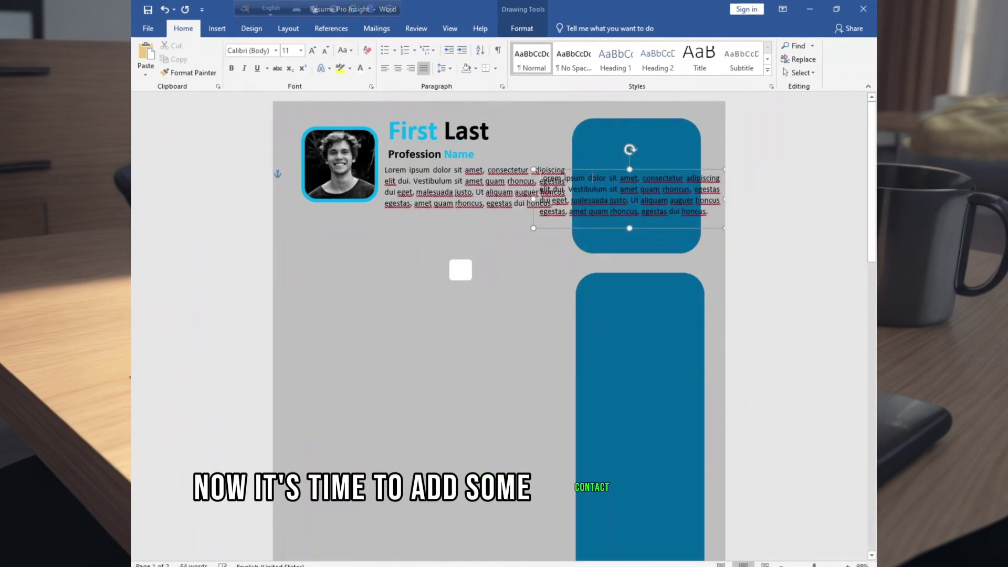
triple_click(544, 179)
key(Delete)
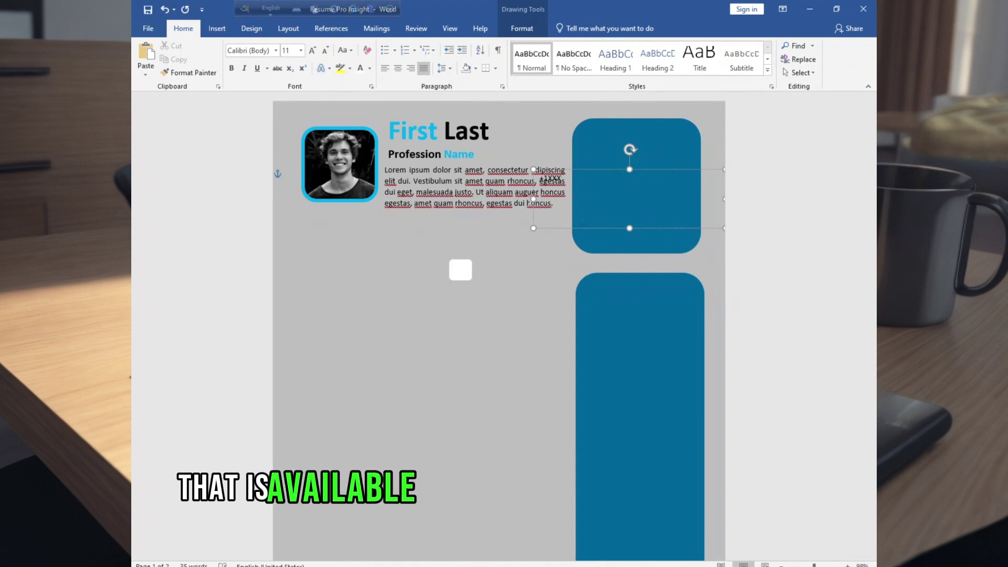
text(+1XX XXX)
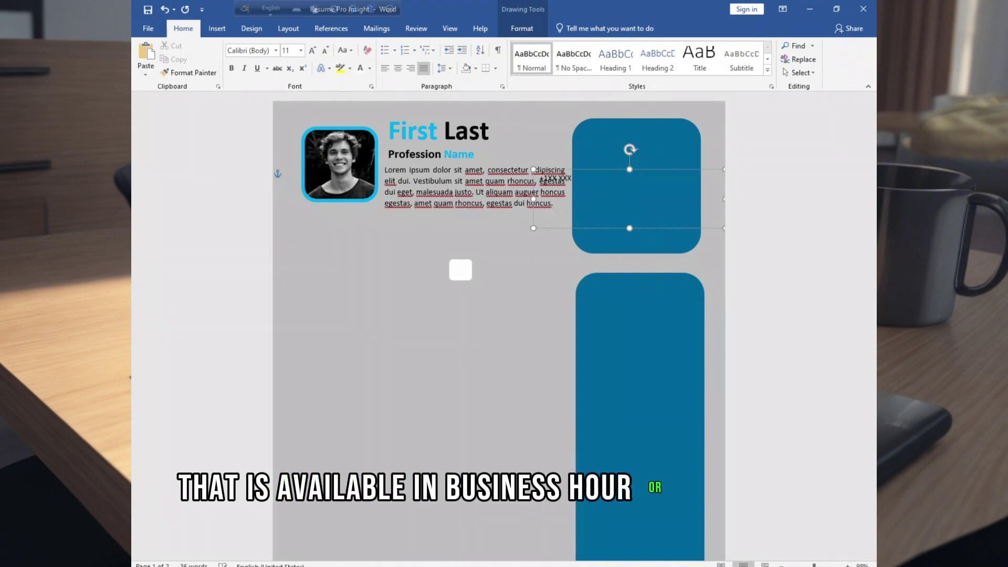
text( XXX)
Format the placeholder phone number as bold white text at 12 pt.
key(ctrl+a)
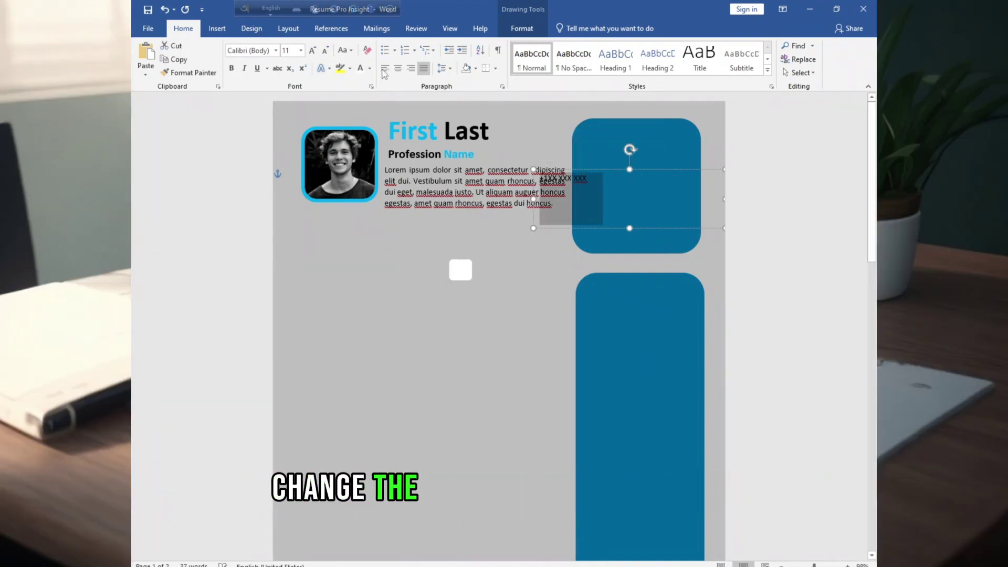
click(370, 68)
click(360, 109)
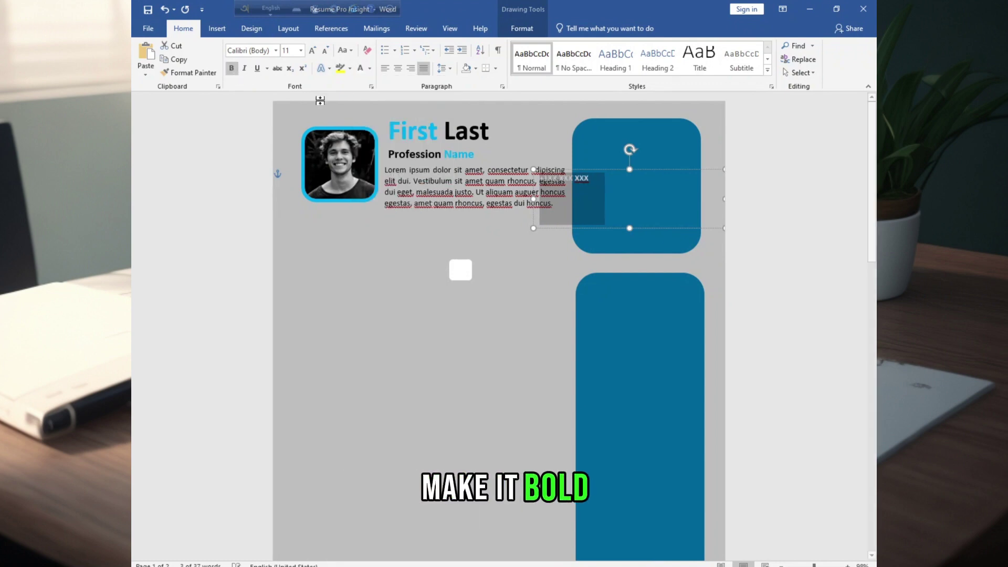
click(301, 51)
click(288, 111)
Shrink the phone number box to about 1.46 by 0.33 inches, fit it at the upper teal shape's top and enlarge the text to 14 pt.
drag(630, 228, 630, 187)
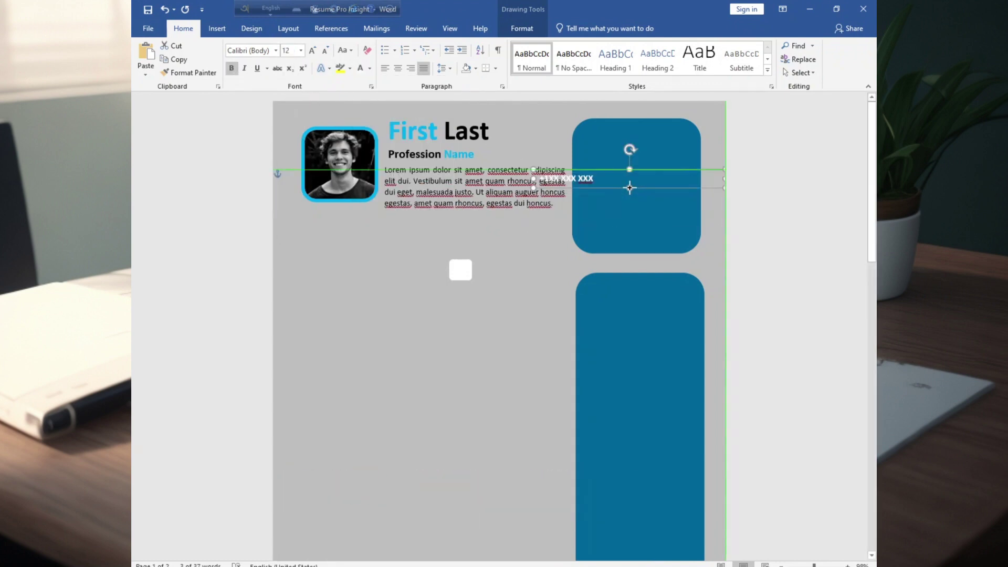
drag(533, 170, 655, 169)
drag(706, 190, 632, 128)
key(Up)
key(Up)
key(Up)
key(Up)
key(Up)
key(Right)
key(Right)
click(313, 50)
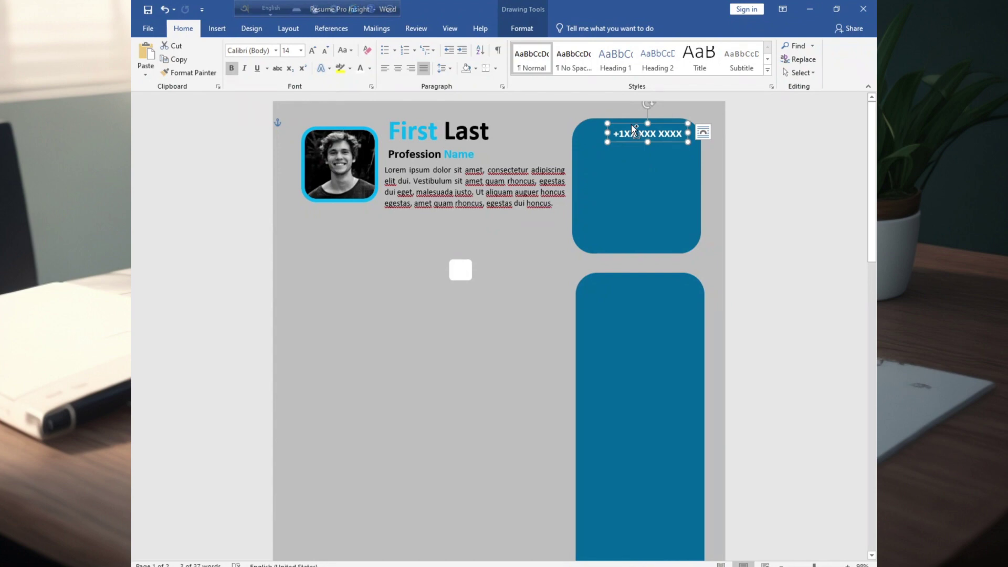
Duplicate the phone number box four times and position copies in the lower part of the upper teal shape.
key(ctrl+d)
key(ctrl+d)
key(ctrl+d)
key(ctrl+d)
key(Down)
key(Down)
key(Down)
key(Down)
key(Down)
key(Down)
key(Down)
key(Down)
key(Down)
key(Left)
key(Left)
key(Left)
key(Left)
key(Left)
key(Left)
Move the small white square beside the first phone number and reduce the corner rounding of both teal shapes.
click(458, 270)
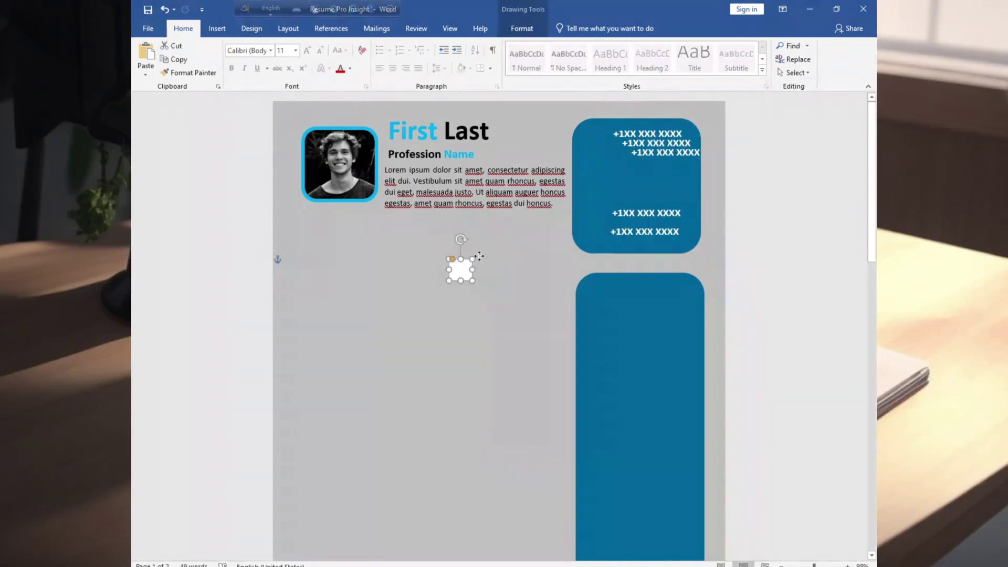
drag(594, 120, 583, 119)
click(604, 276)
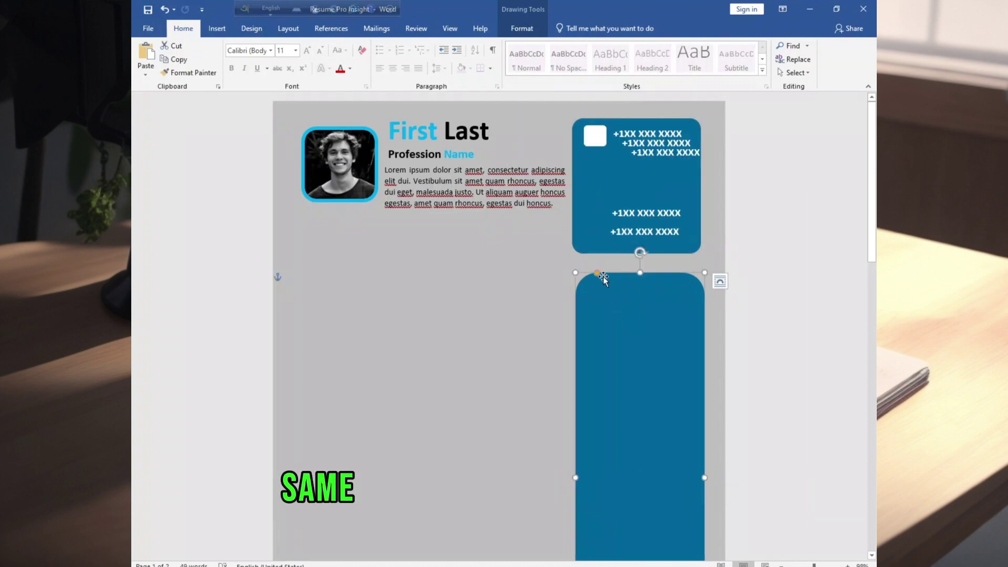
Make four copies of the white square and stack them in a column below the original inside the upper teal shape.
click(594, 140)
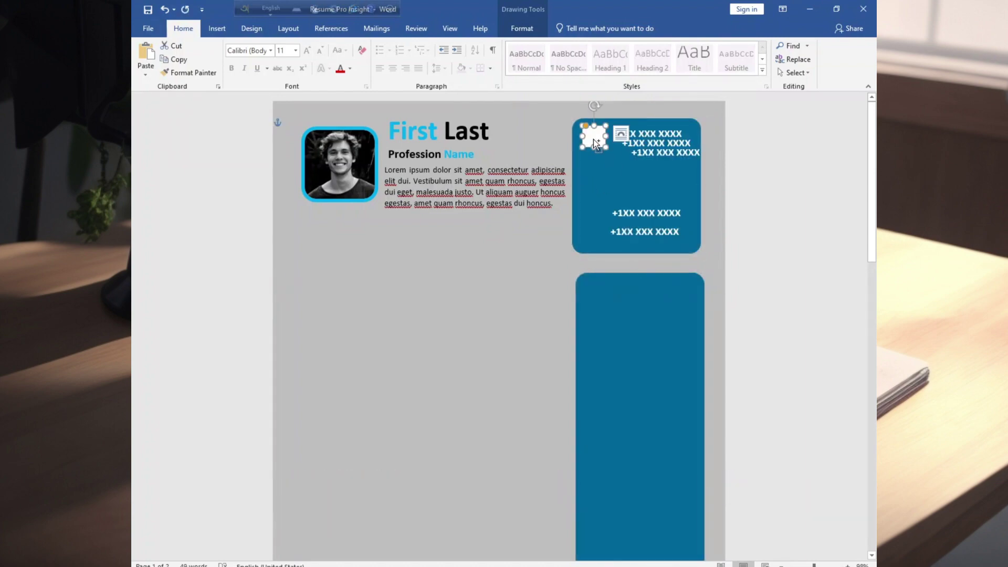
key(ctrl+v)
key(ctrl+v)
key(ctrl+v)
key(ctrl+v)
drag(632, 174, 593, 231)
drag(622, 165, 650, 196)
drag(613, 156, 593, 190)
drag(603, 146, 594, 164)
drag(650, 196, 595, 208)
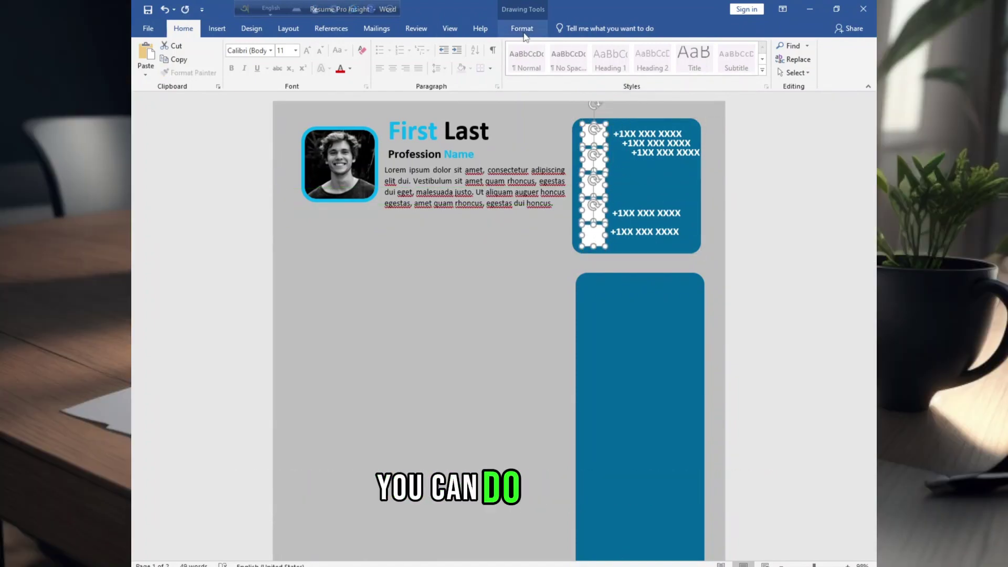
Distribute the five white squares vertically so they are evenly spaced.
click(522, 29)
click(711, 73)
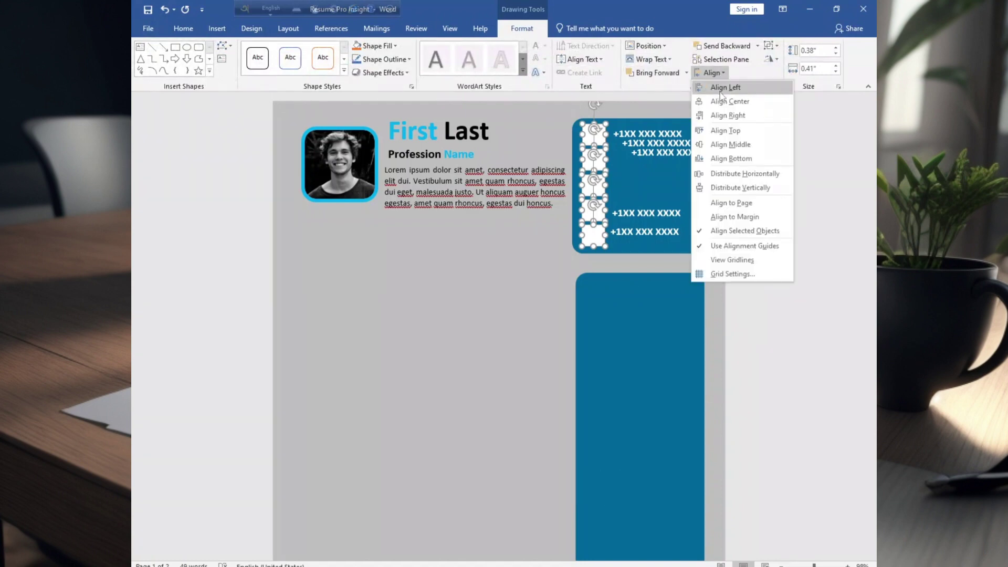
click(732, 188)
Align the upper phone number boxes with their white squares and change the second box's text to NY, USA.
click(666, 156)
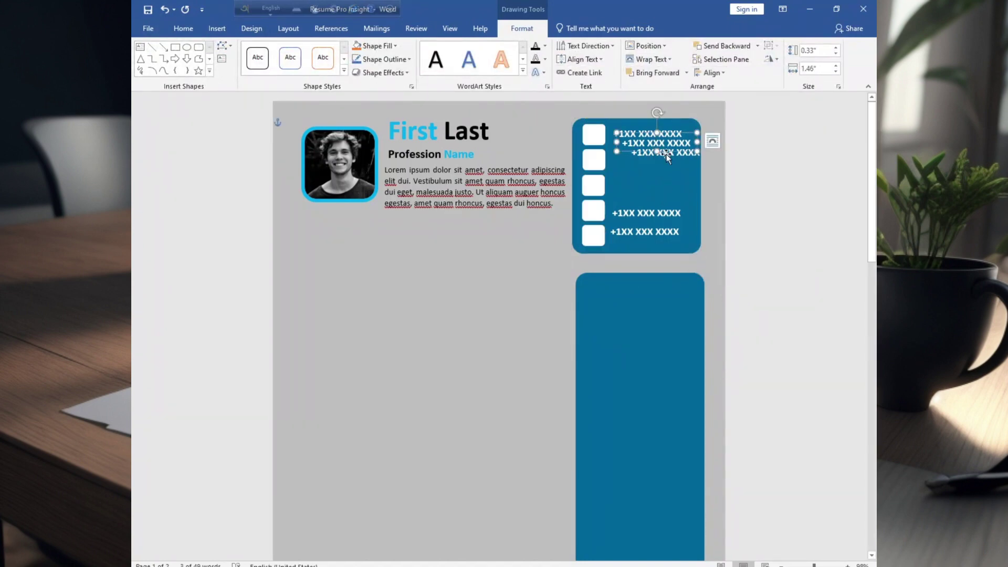
key(BackSpace)
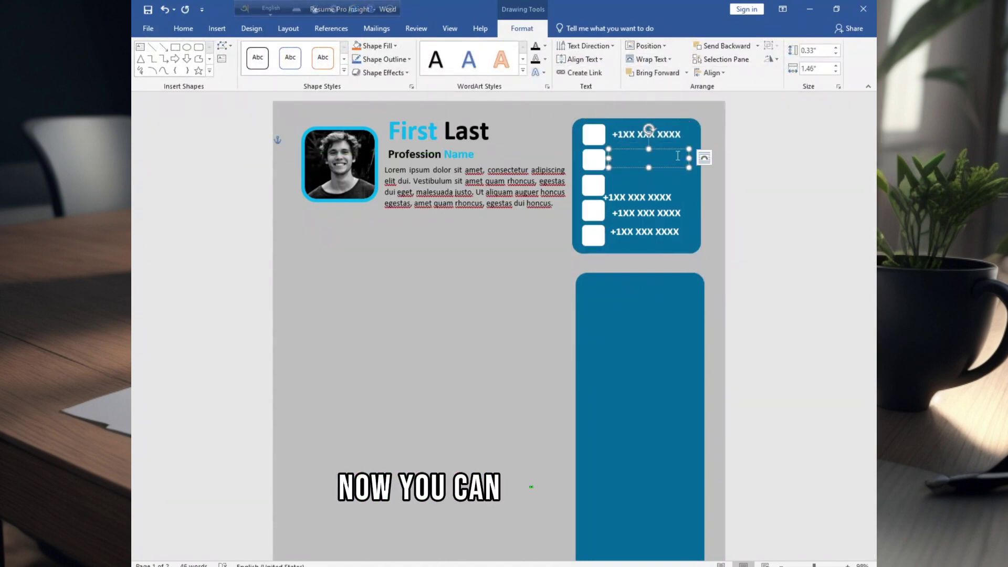
text(NY,)
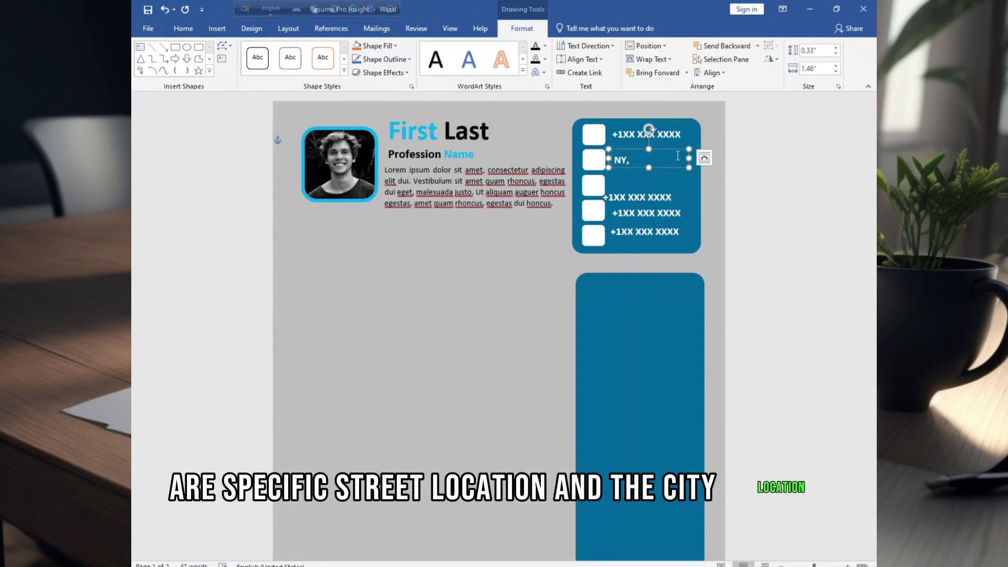
text( USA)
Place the third text box beside the third white square, enter a placeholder email address and widen the box to 1.78 inches.
drag(672, 203, 676, 191)
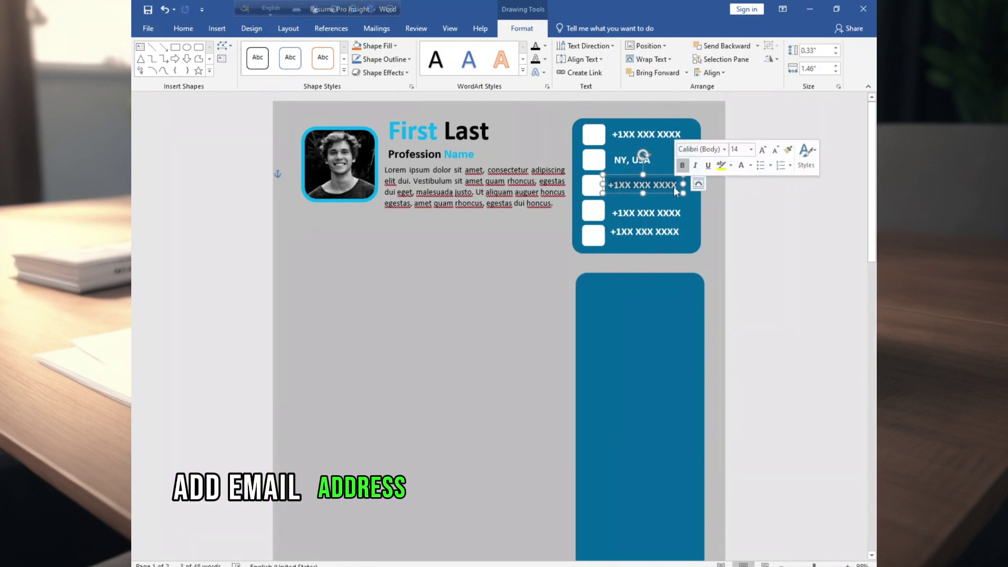
text(E)
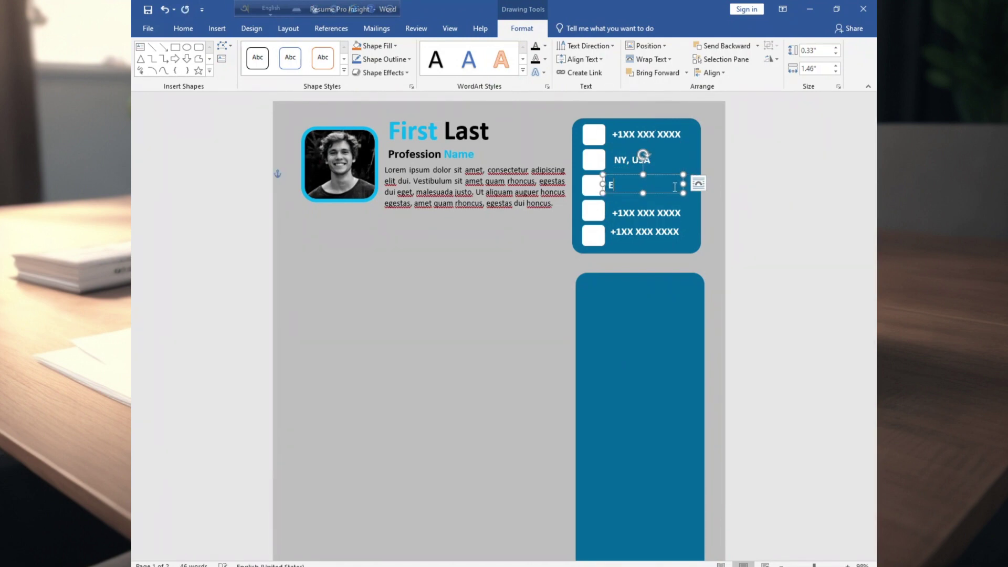
text(xample)
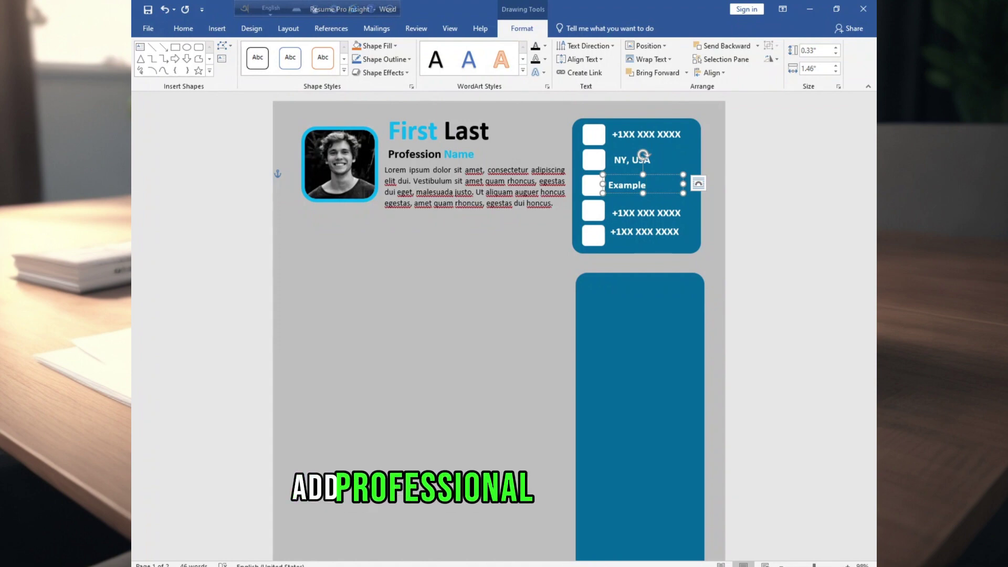
text(gmail.)
key(ctrl+a)
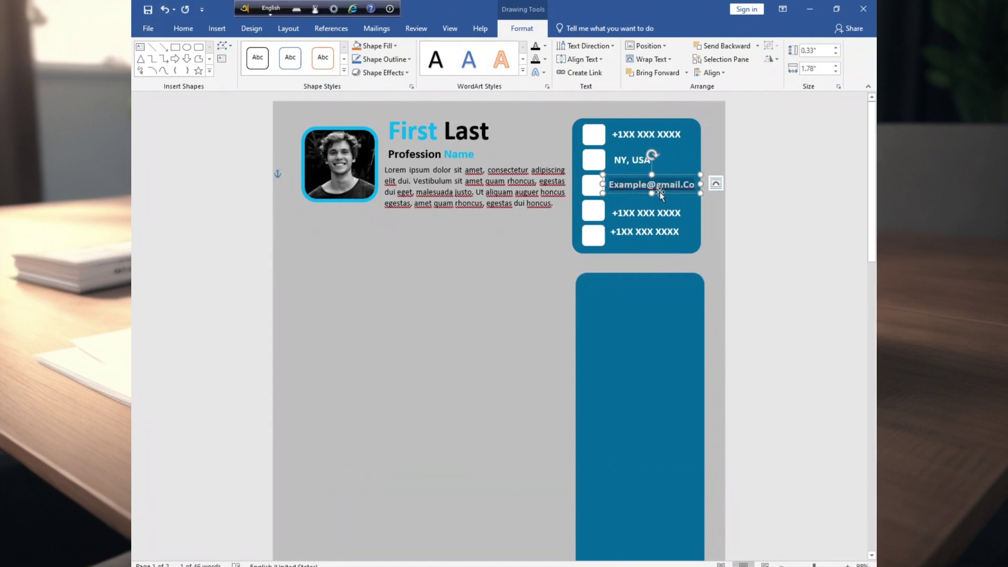
Reduce the font size of the phone number, location and email text in the upper teal shape.
click(629, 134)
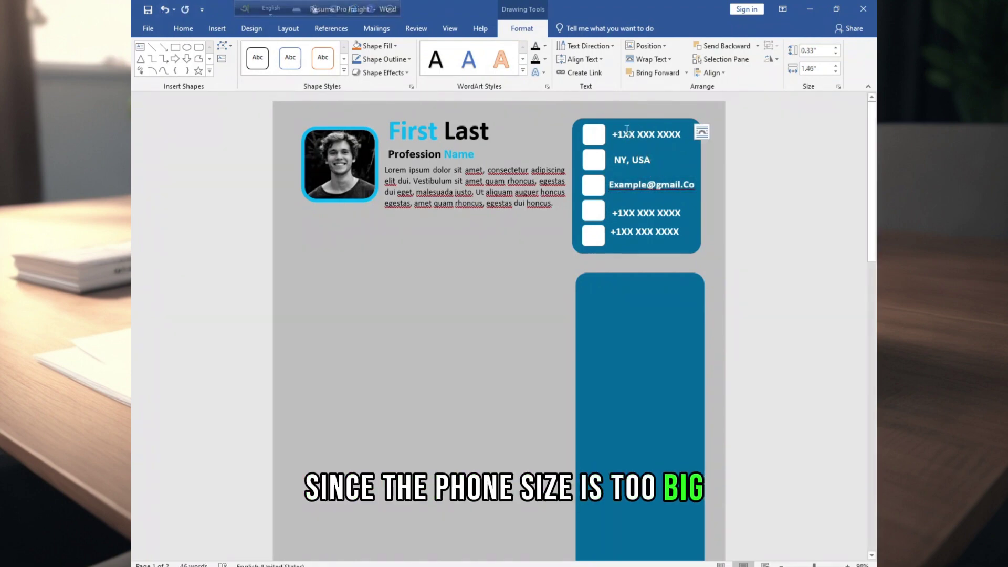
key(ctrl+a)
click(215, 29)
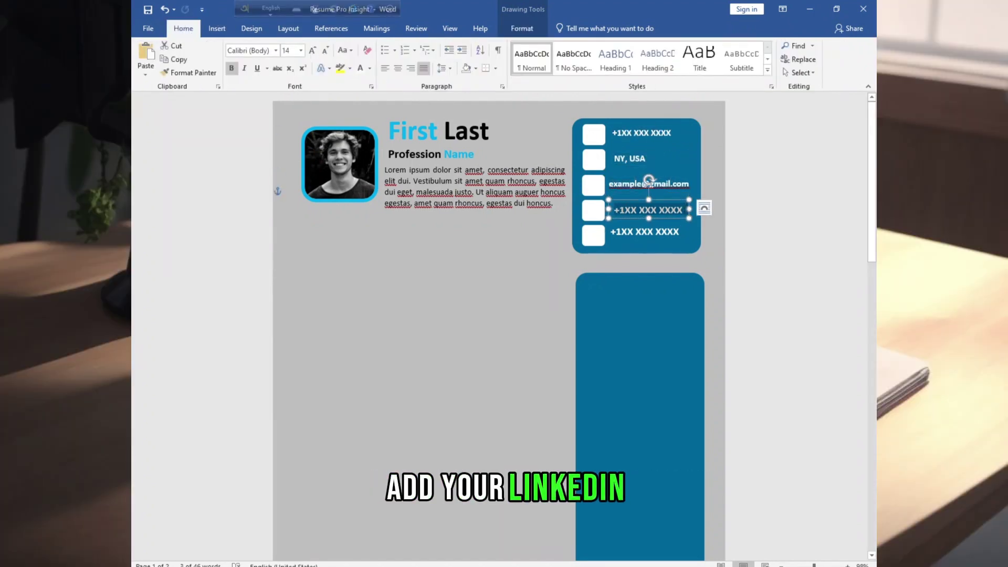
Change the fourth contact line to LinkedIn and the fifth to XYZ.COM, setting the fifth to 12 pt.
text(Linkdin)
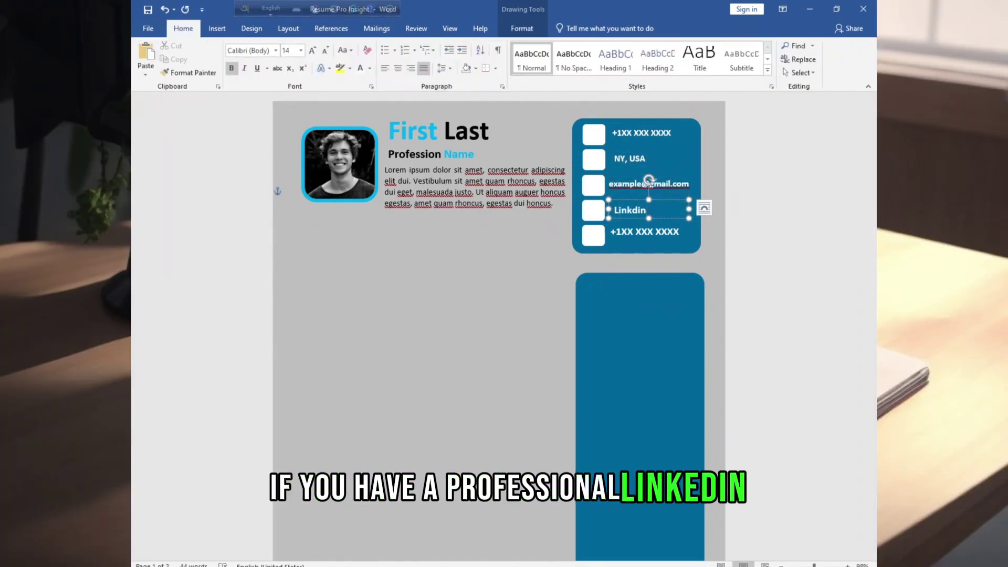
right_click(620, 210)
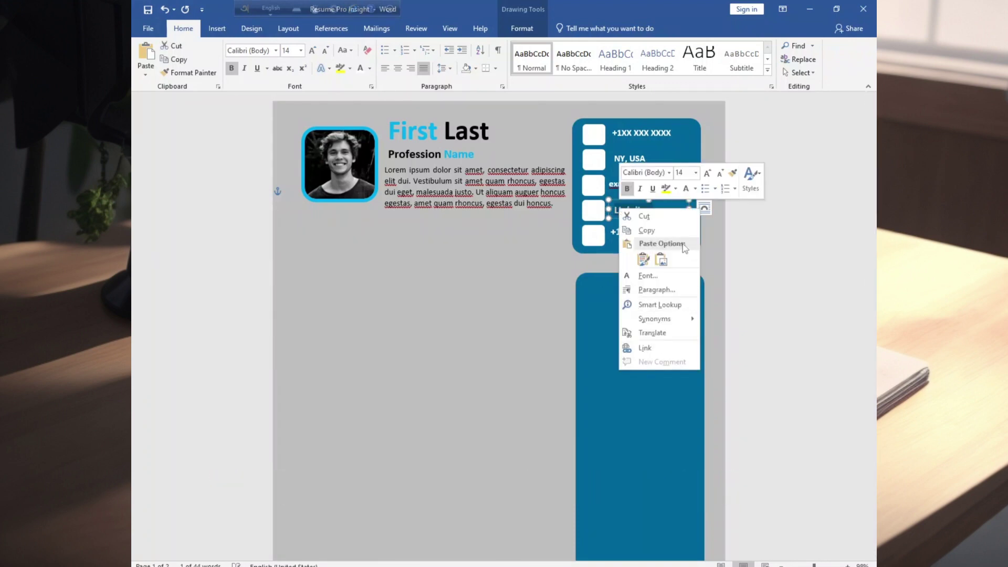
click(609, 231)
drag(613, 232, 685, 231)
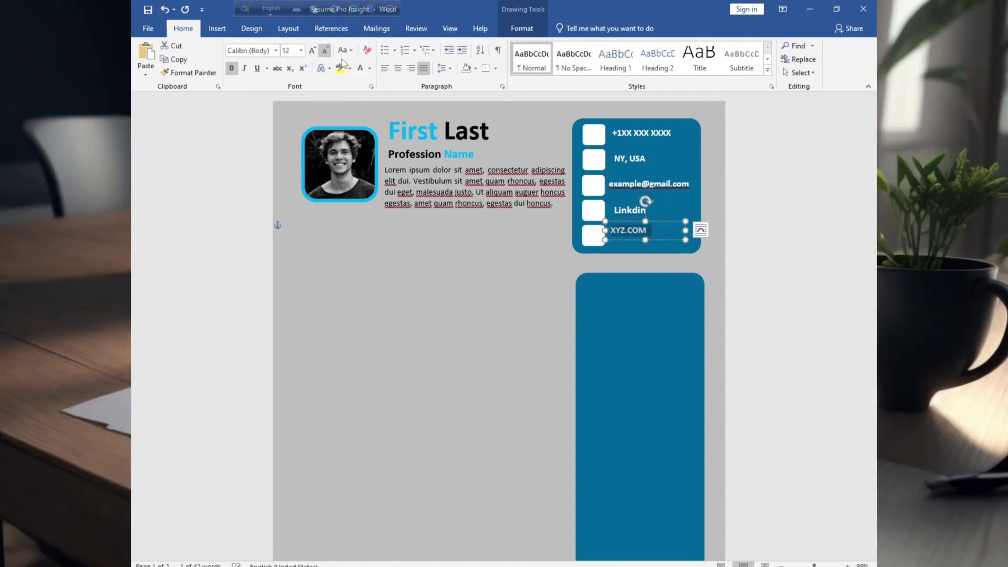
click(637, 175)
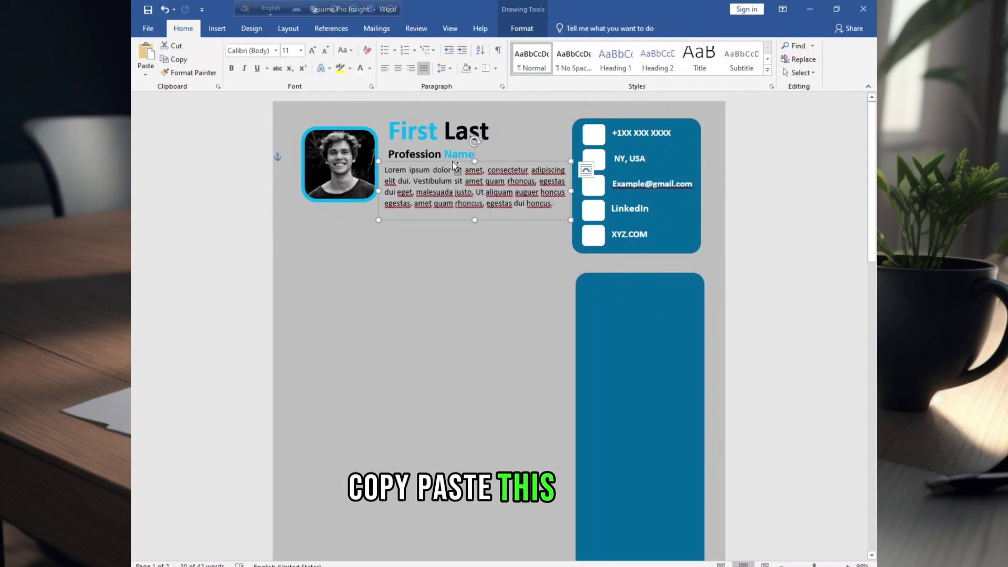
Duplicate the summary text box below the photo, replace its text with the copied Job Experience content and enlarge the box to fill the grey column.
drag(453, 162, 363, 208)
click(367, 253)
key(ctrl+a)
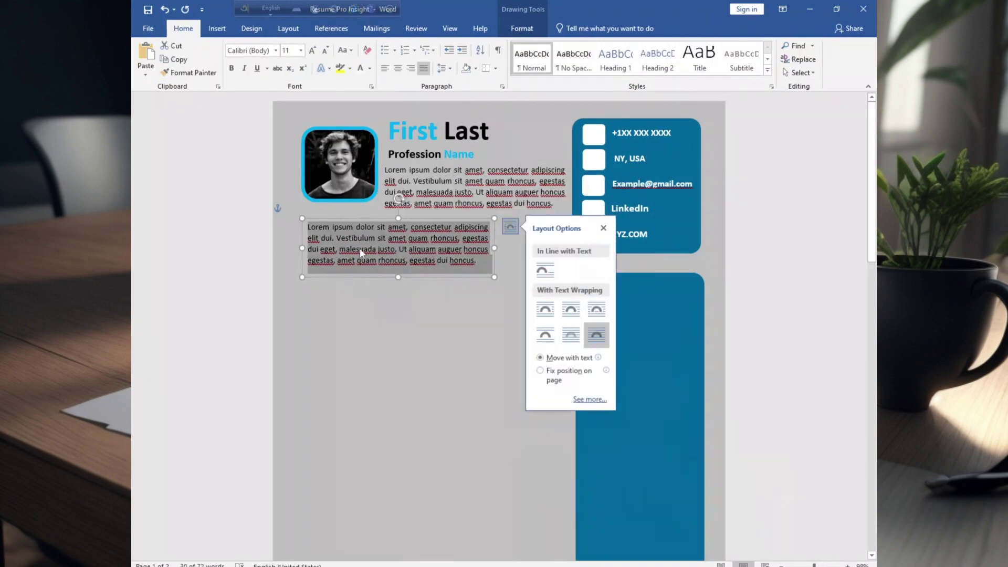
key(BackSpace)
key(ctrl+v)
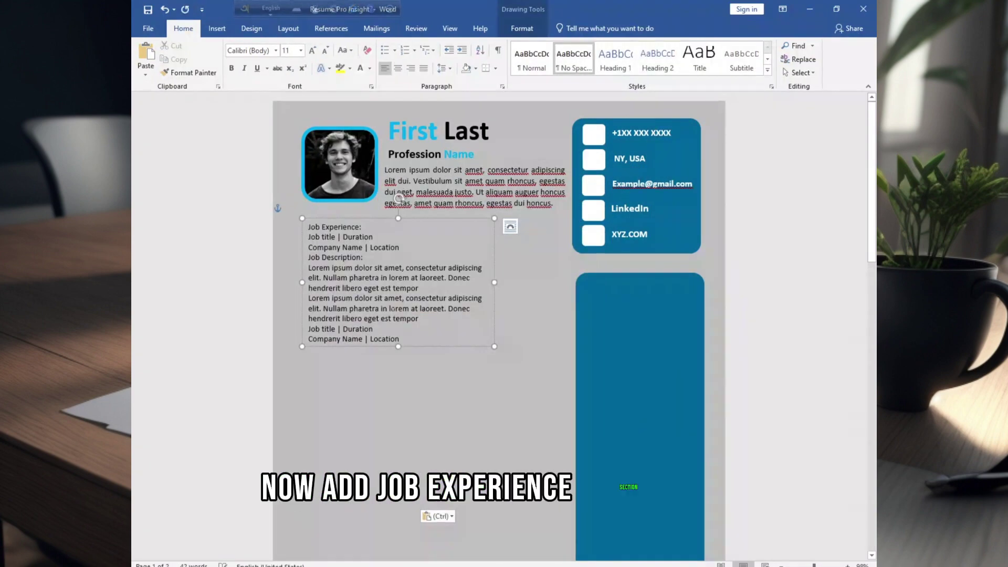
drag(494, 434, 565, 487)
drag(309, 227, 373, 237)
click(308, 237)
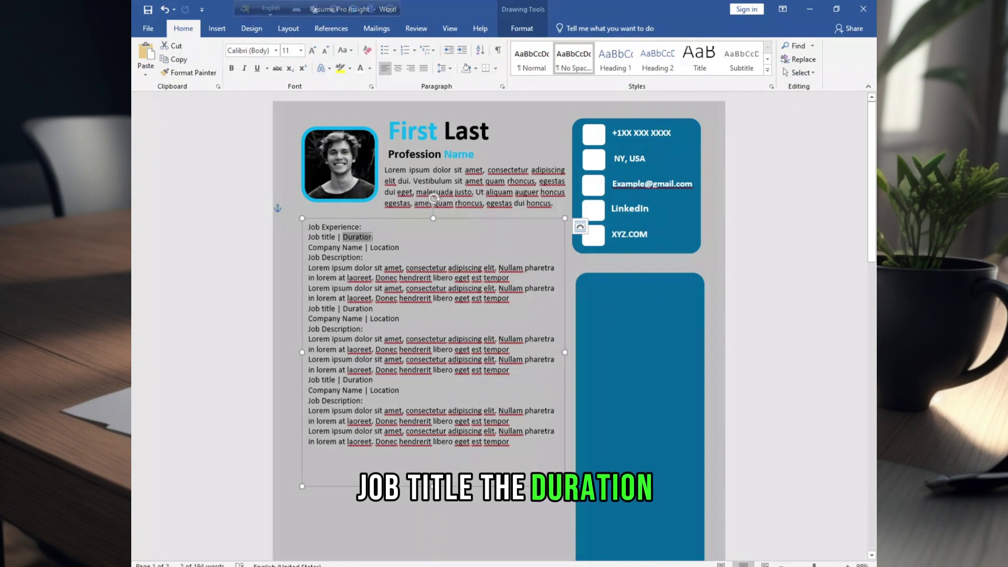
mouse_move(309, 247)
mouse_down()
mouse_move(399, 248)
mouse_move(308, 257)
mouse_up()
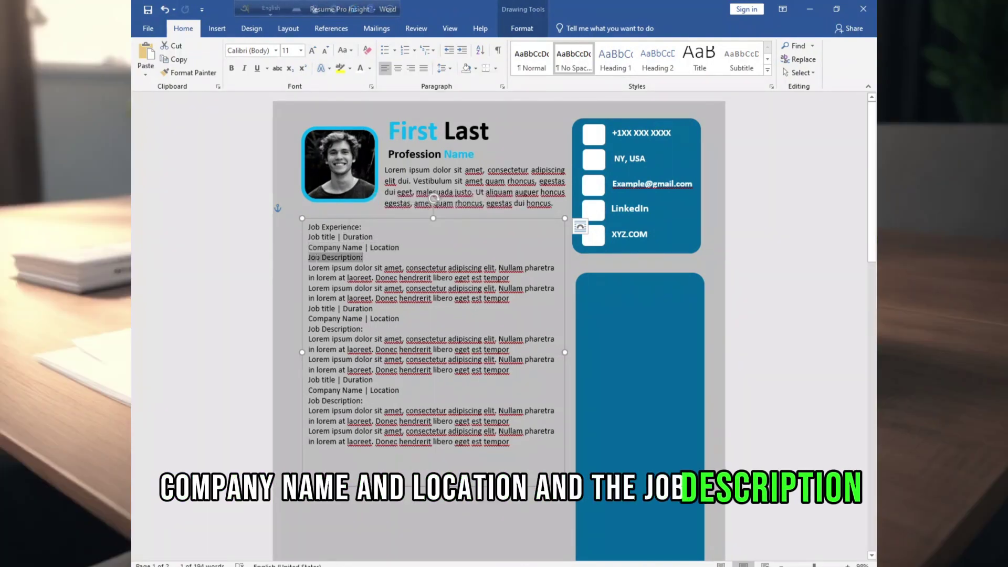
Set the Job Experience heading to 20 pt bold and make the job title, company and Job Description label lines bold.
click(303, 227)
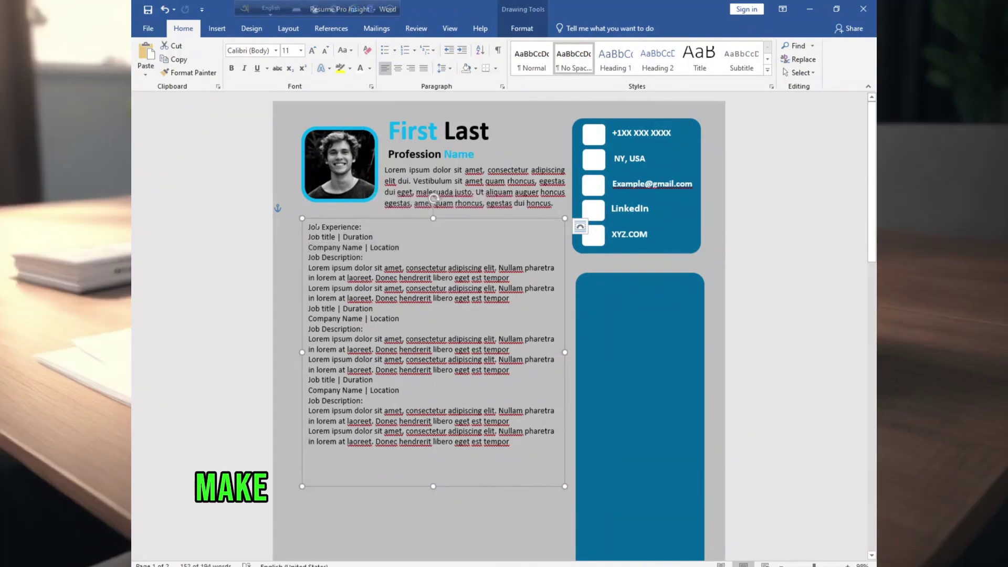
click(301, 50)
click(288, 157)
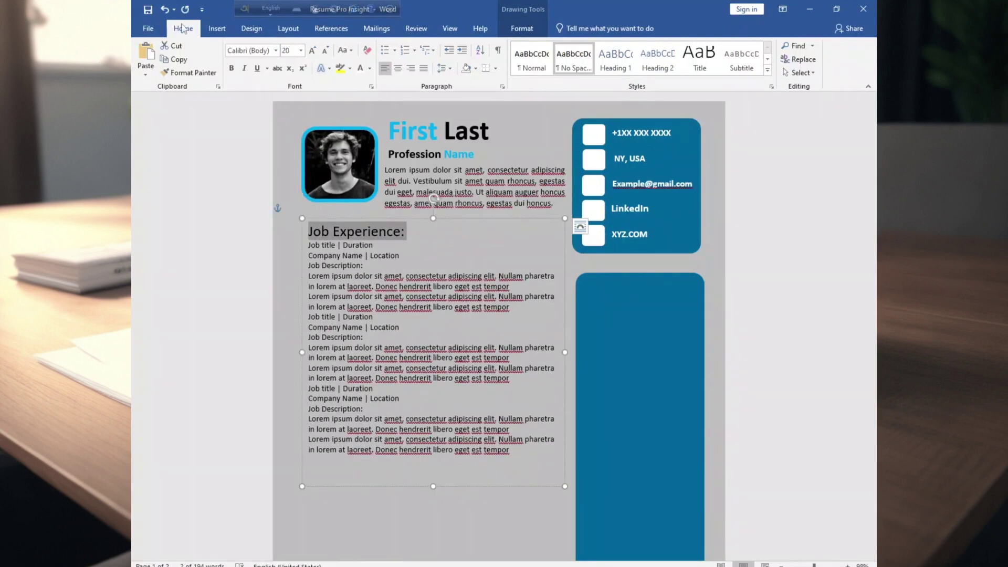
key(ctrl+z)
click(301, 51)
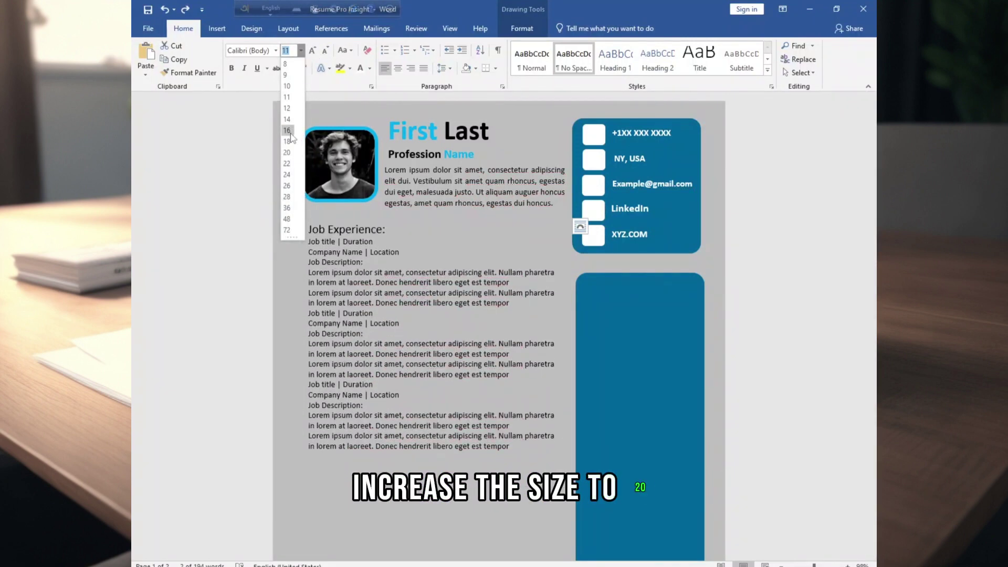
click(288, 153)
key(ctrl+b)
drag(308, 266, 309, 246)
key(ctrl+b)
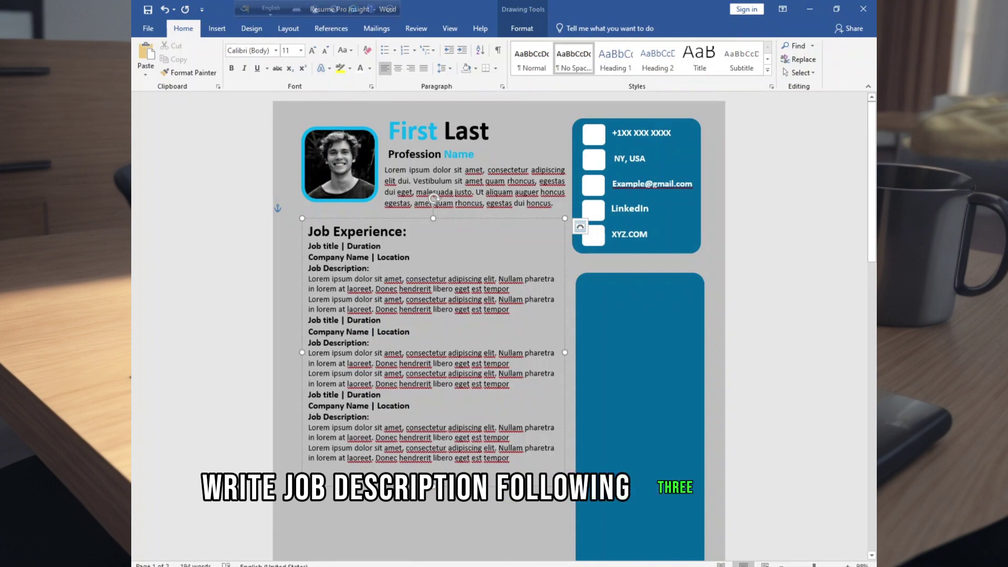
Examine the first Microsoft bullet in the sample resume for its task, revenue impact and technologies, as a guide for the job descriptions.
drag(308, 279, 555, 279)
drag(397, 289, 513, 310)
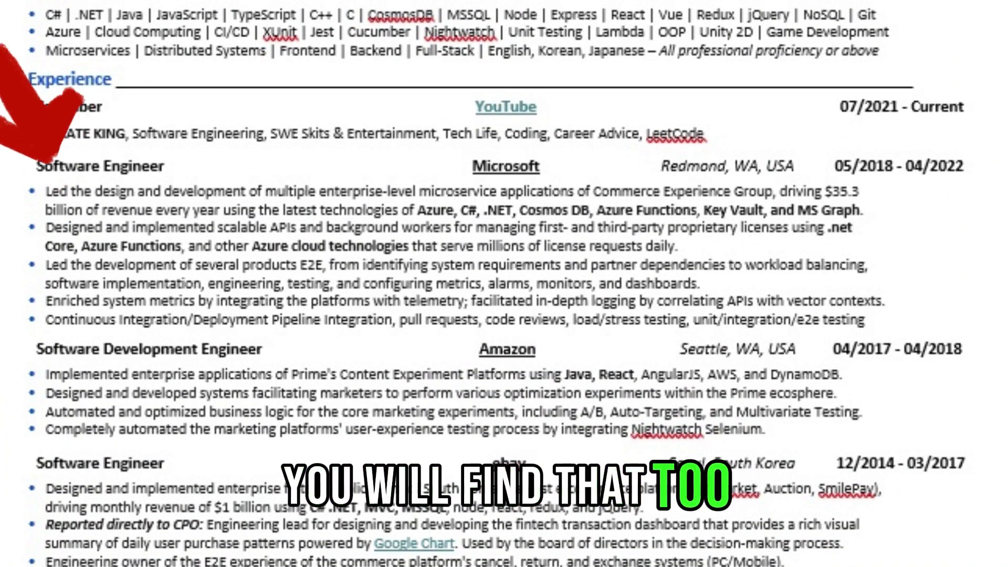
drag(62, 256, 847, 258)
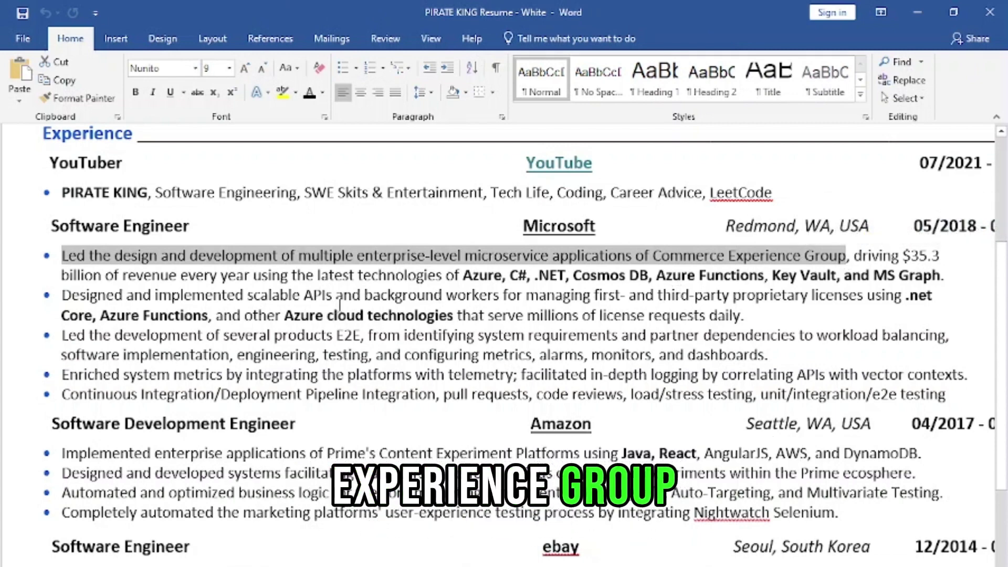
drag(254, 275, 929, 276)
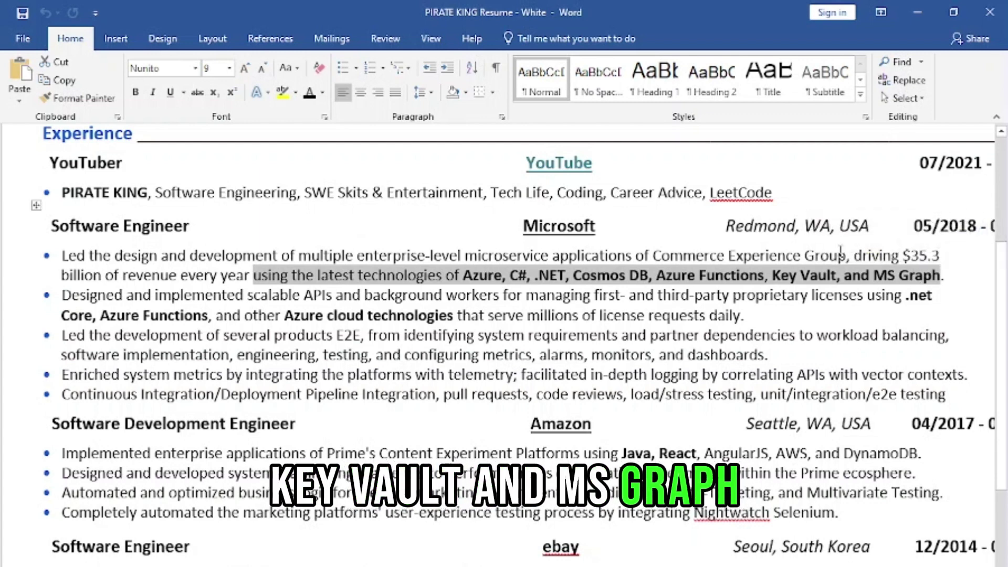
click(863, 255)
drag(859, 254, 259, 284)
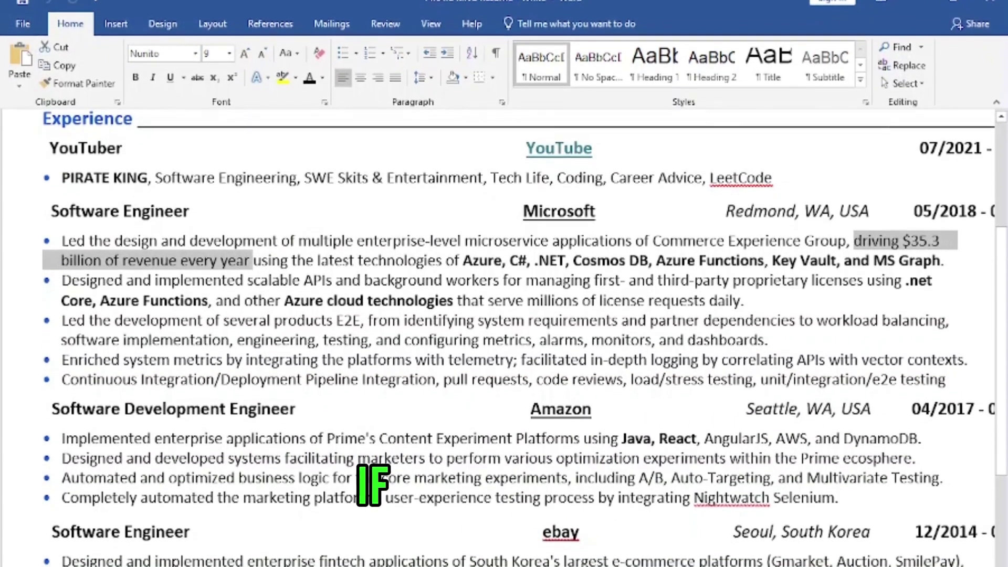
click(502, 294)
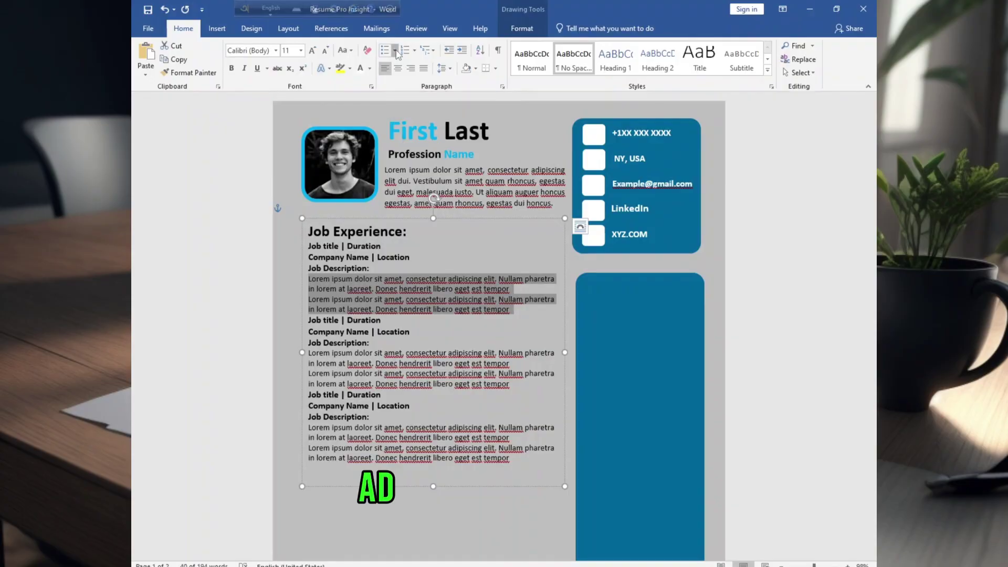
Apply round bullets to the Lorem ipsum description paragraphs under all three job entries.
click(395, 50)
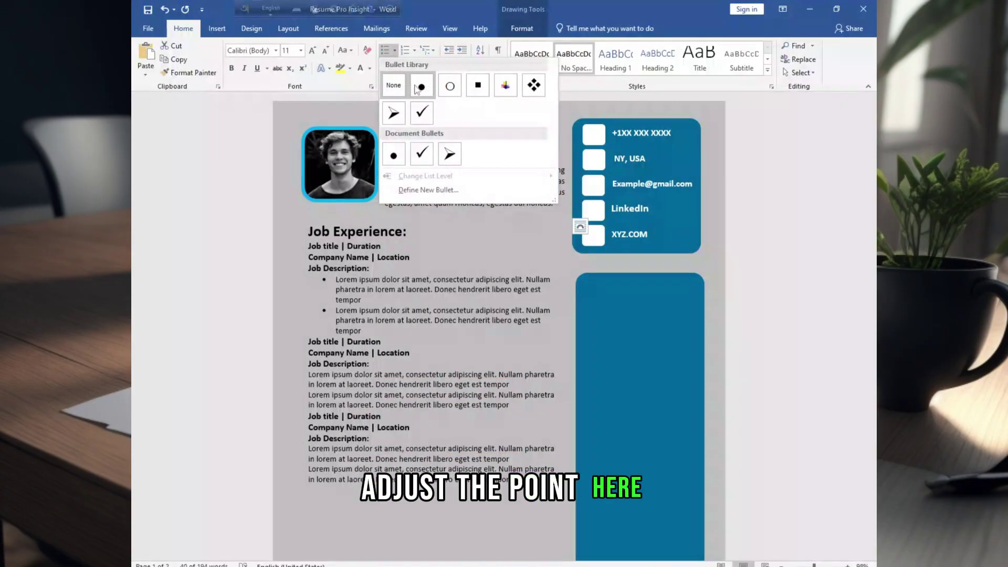
click(419, 88)
click(395, 50)
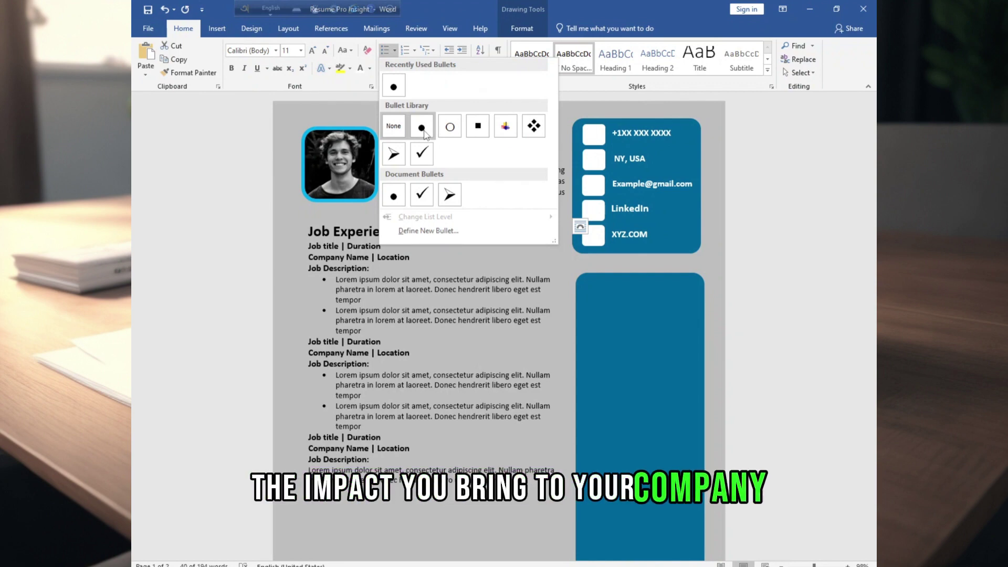
click(422, 128)
scroll(435, 316, down, 2)
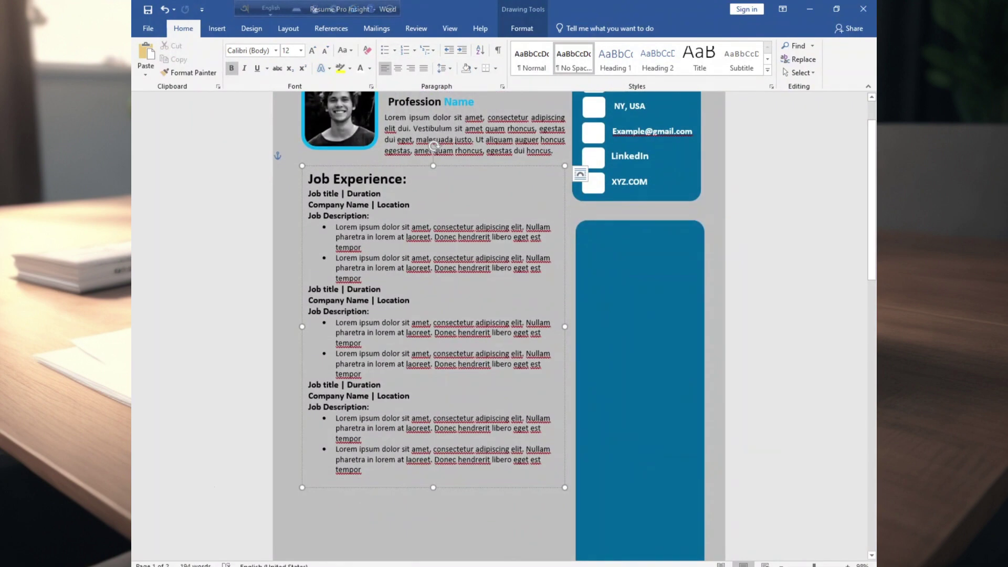
Paste three copies of the summary text box below the Job Experience section and start spreading them down the grey column.
click(411, 110)
scroll(436, 315, down, 4)
click(274, 394)
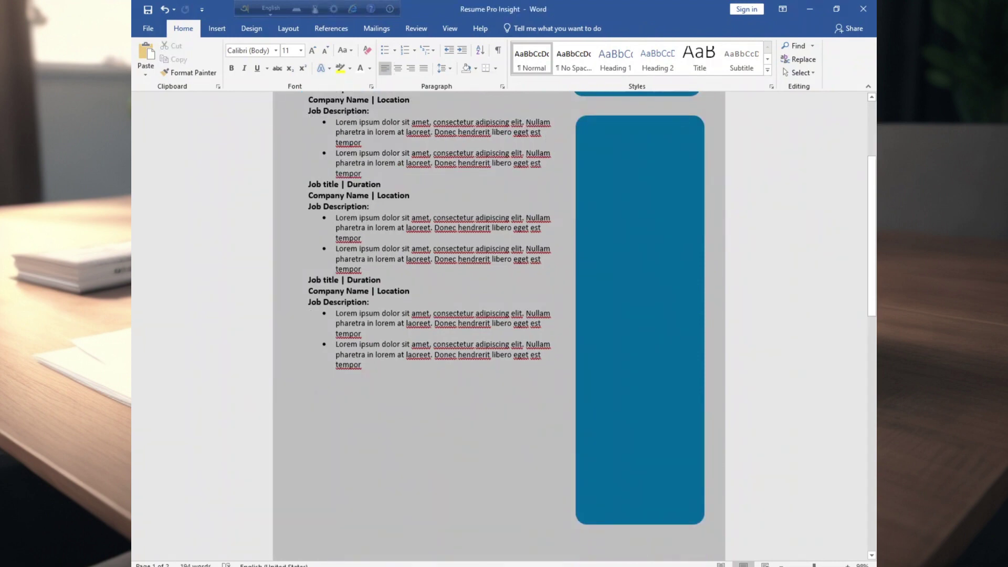
key(ctrl+v)
key(ctrl+v)
scroll(335, 428, down, 3)
key(ctrl+v)
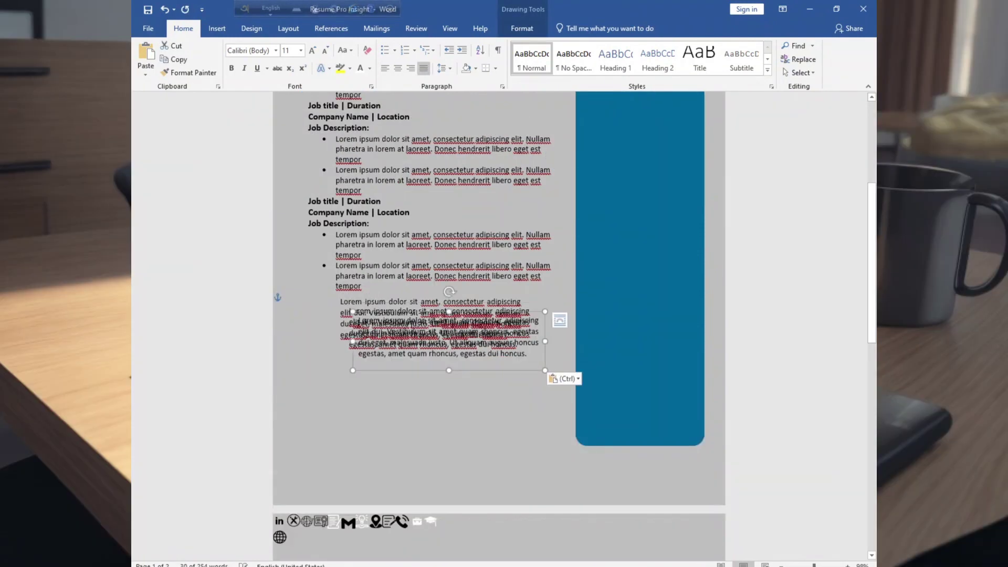
drag(400, 311, 380, 411)
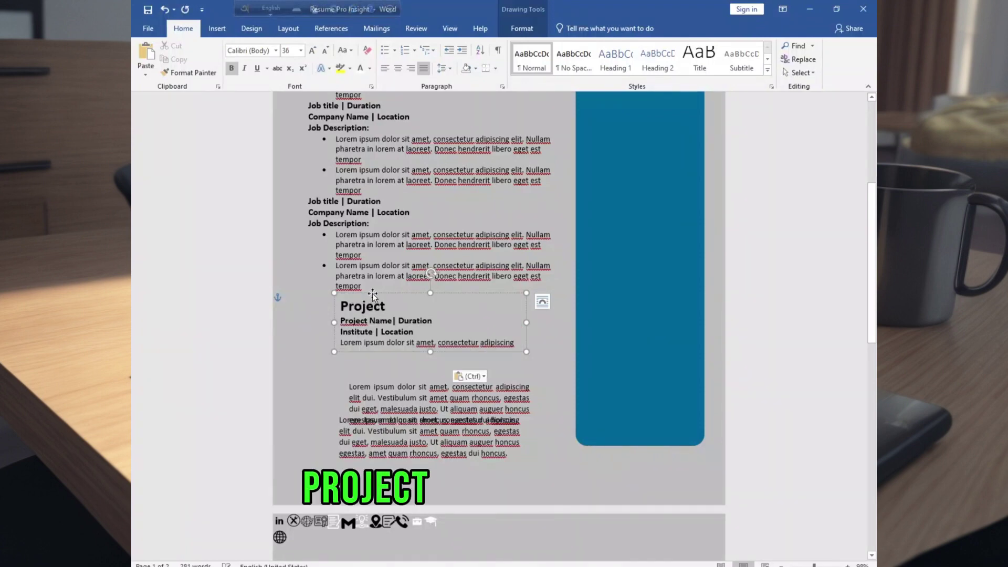
Align the Project text box with the Job Experience text and apply arrow bullets to its description paragraph.
drag(373, 293, 342, 291)
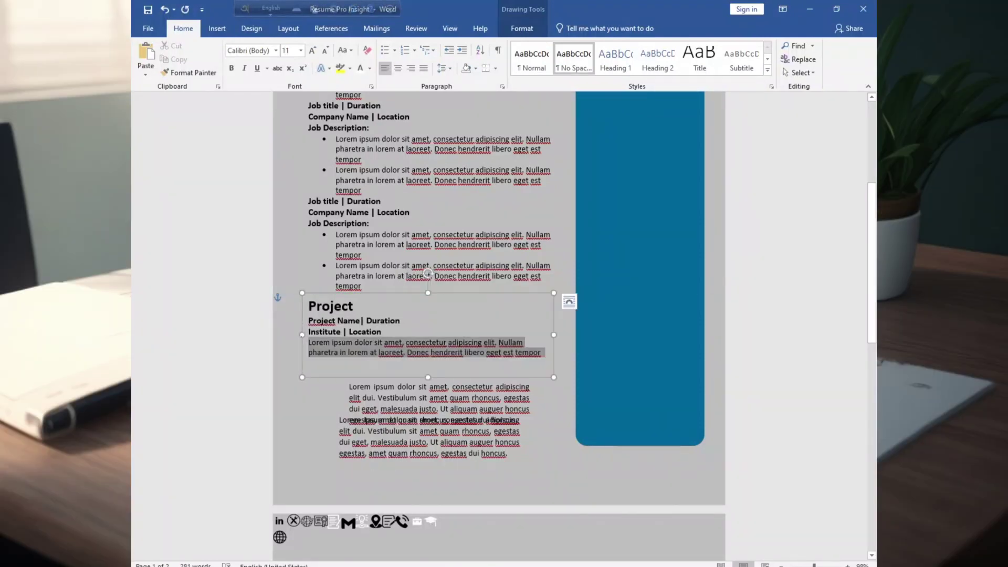
click(394, 50)
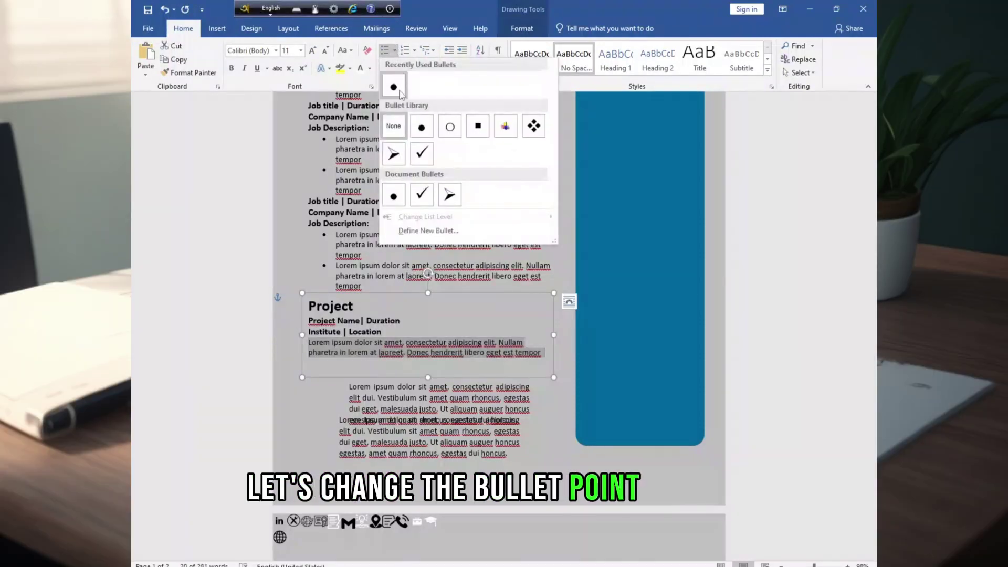
click(405, 152)
click(389, 386)
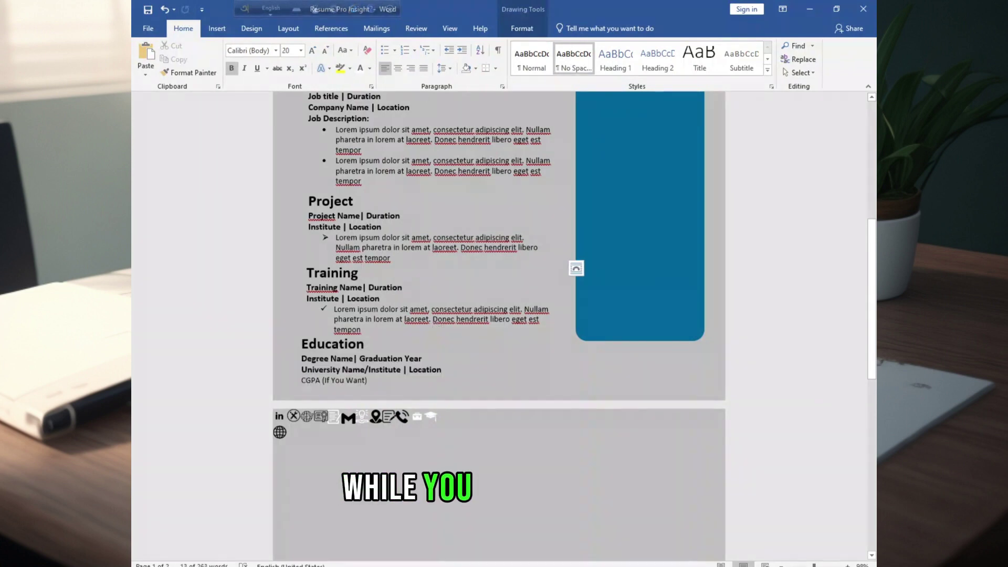
Go through the Education entry lines and put CGPA (If You Want) between Degree Name and Graduation Year.
click(364, 345)
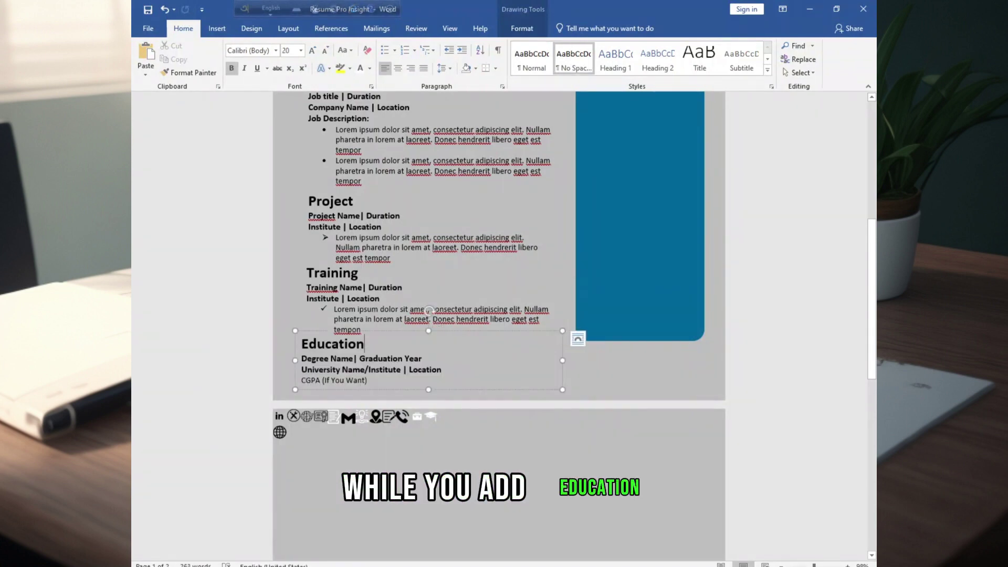
drag(303, 359, 355, 359)
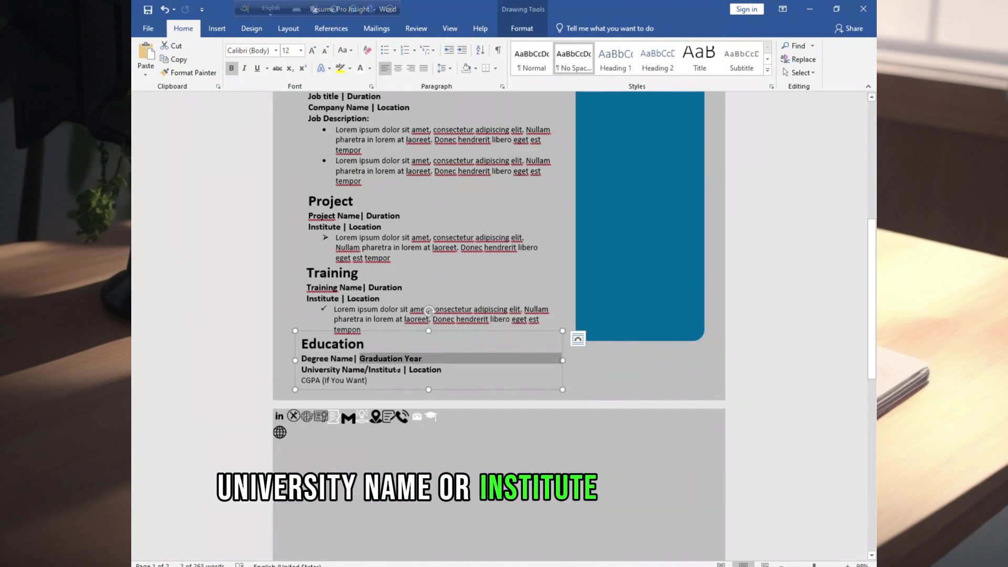
drag(412, 370, 444, 371)
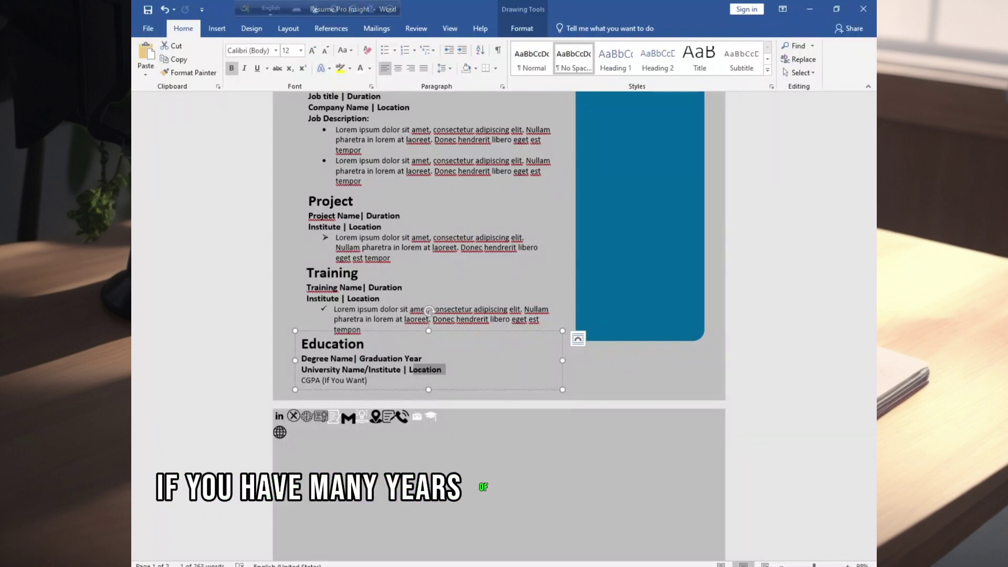
click(363, 309)
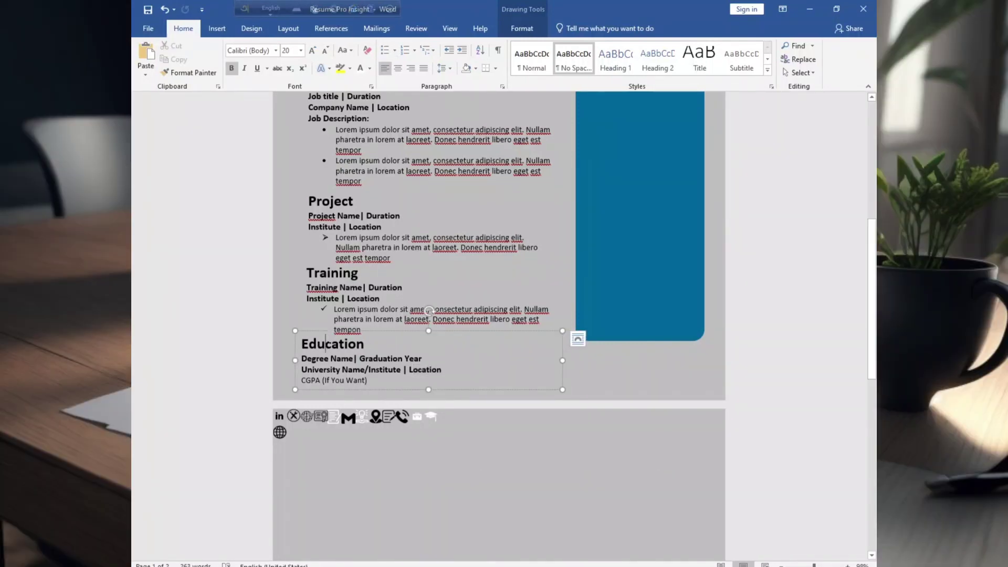
drag(382, 365, 362, 453)
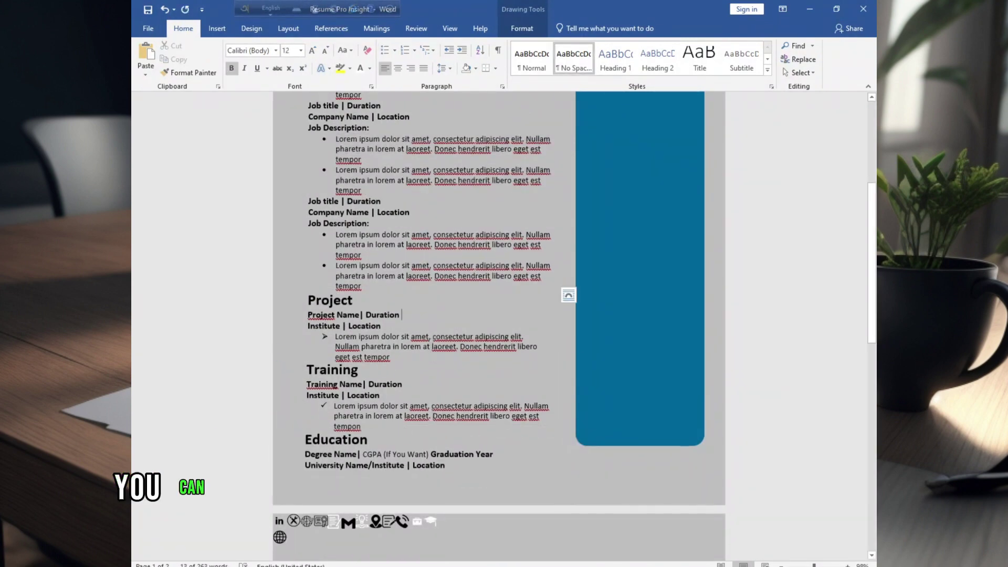
click(318, 437)
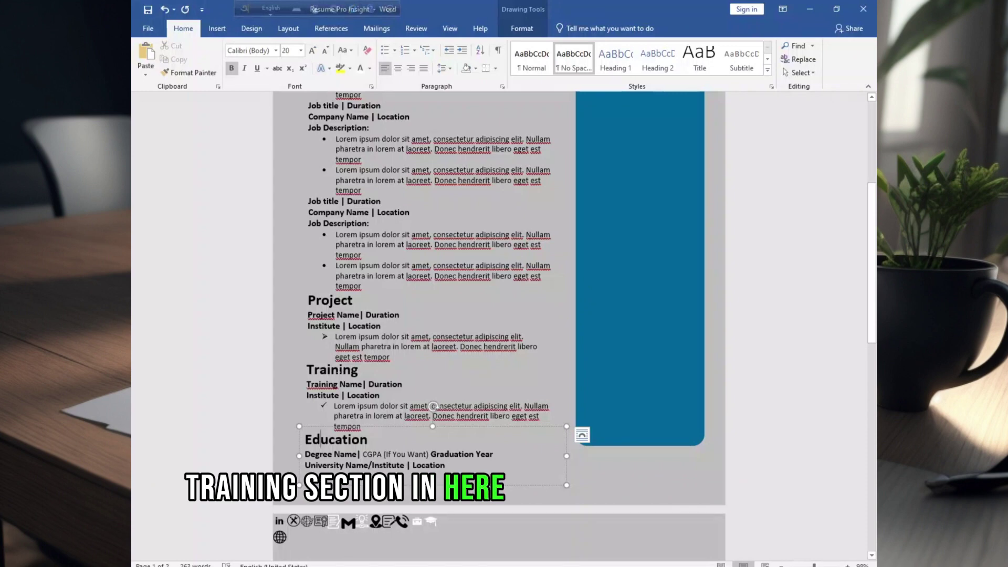
Copy the phone number text box to the head of the lower teal shape and change it to a 16 pt Skills & Expertise heading.
scroll(322, 428, up, 6)
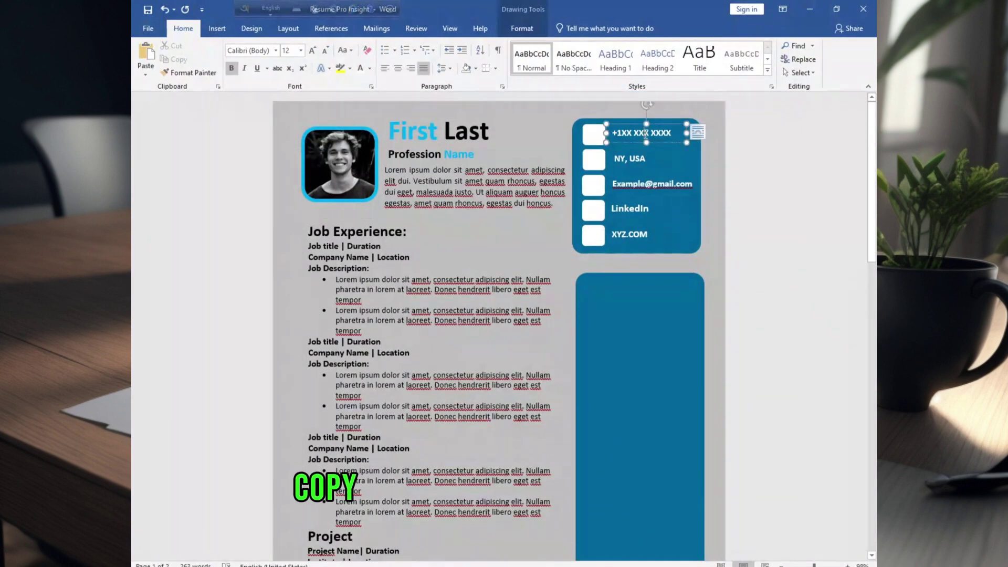
click(638, 124)
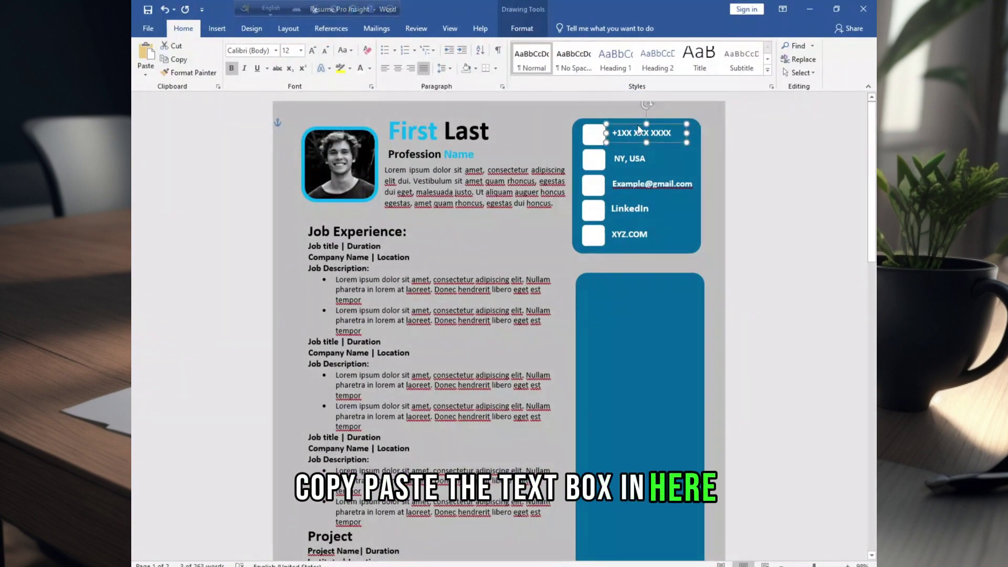
drag(638, 124, 629, 286)
click(630, 282)
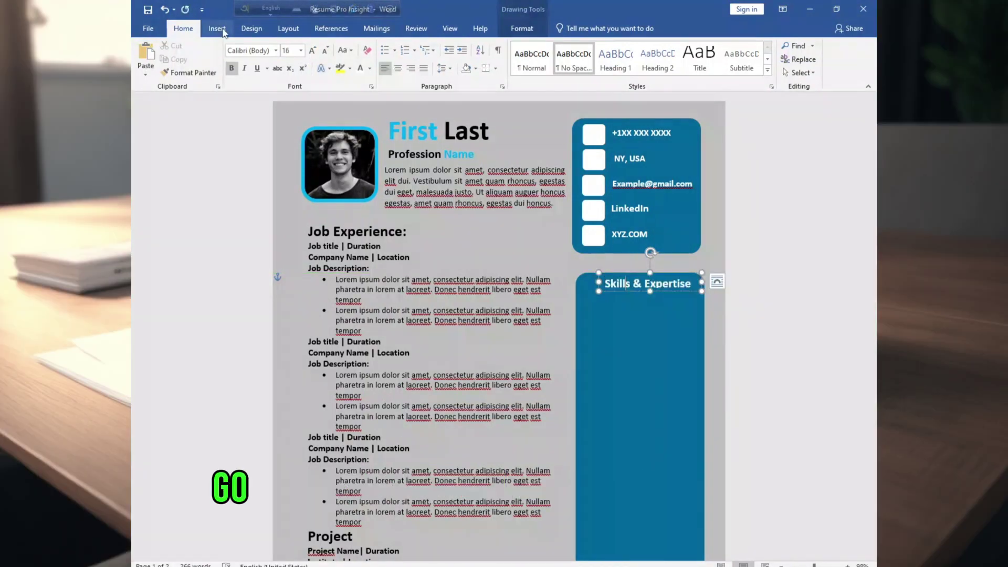
Draw a rounded rectangle about 1.71 by 0.44 inches below the Skills & Expertise heading.
click(217, 29)
click(249, 73)
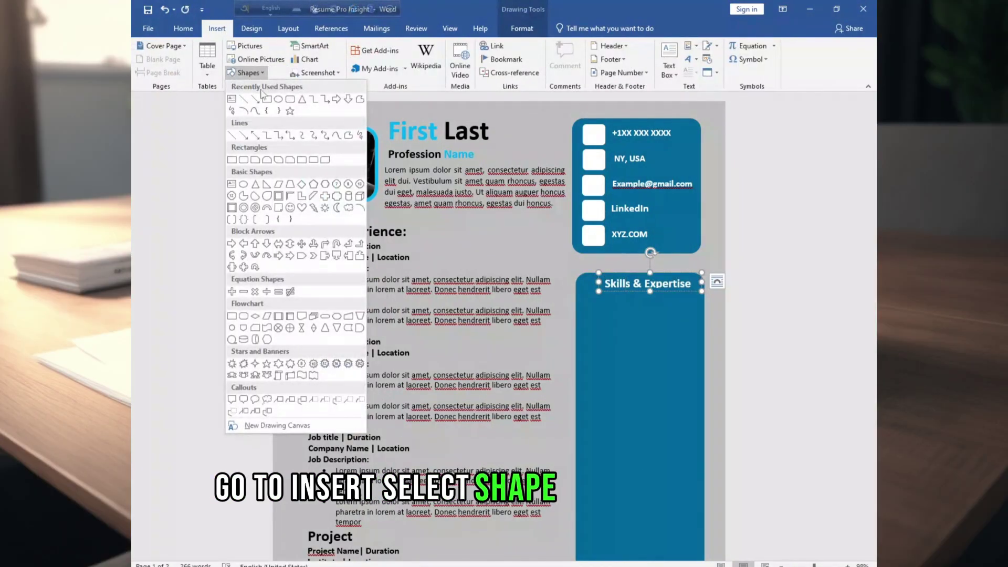
click(290, 104)
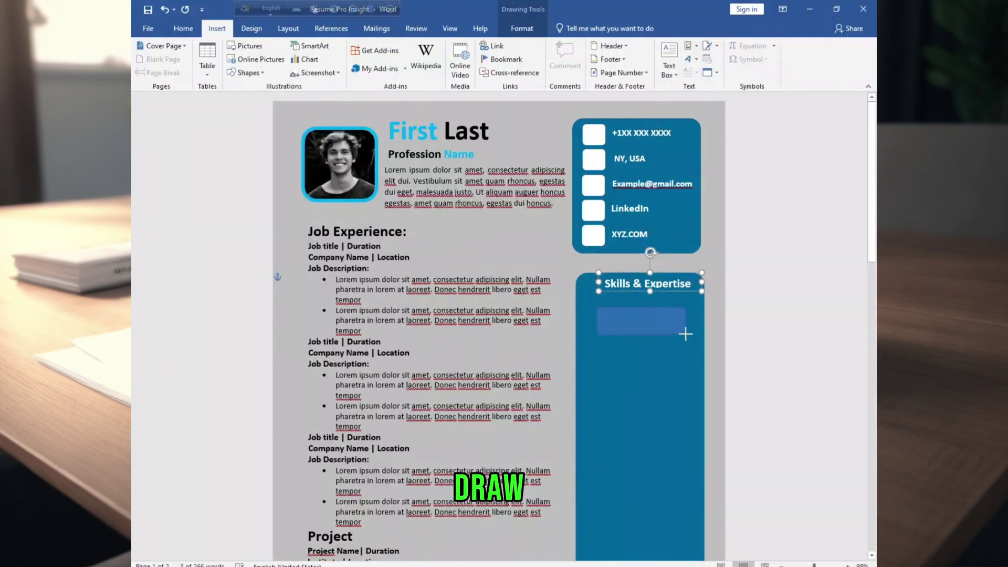
drag(685, 334, 687, 332)
Fill the new rounded rectangle with white and remove its outline.
right_click(652, 315)
click(691, 272)
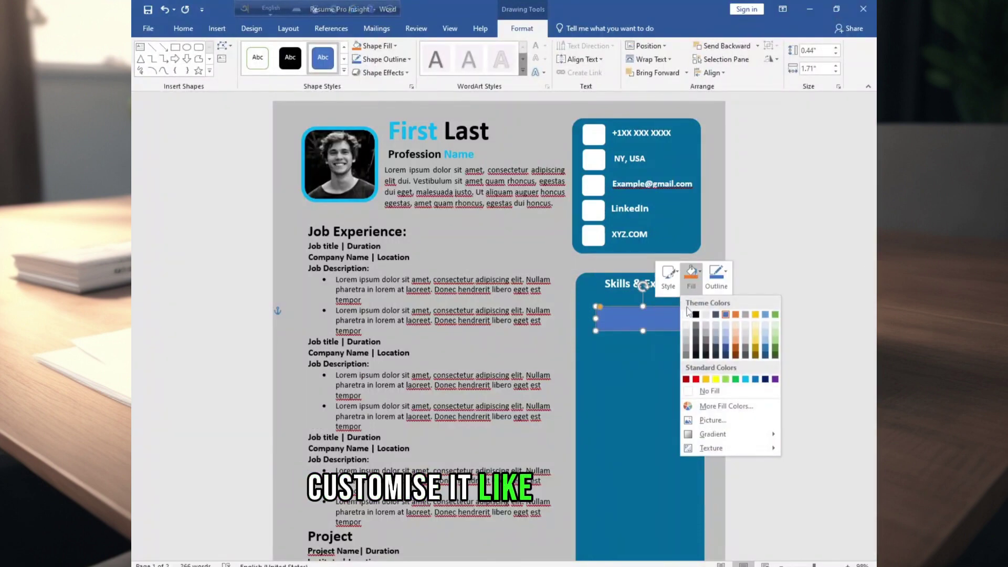
click(686, 314)
click(716, 274)
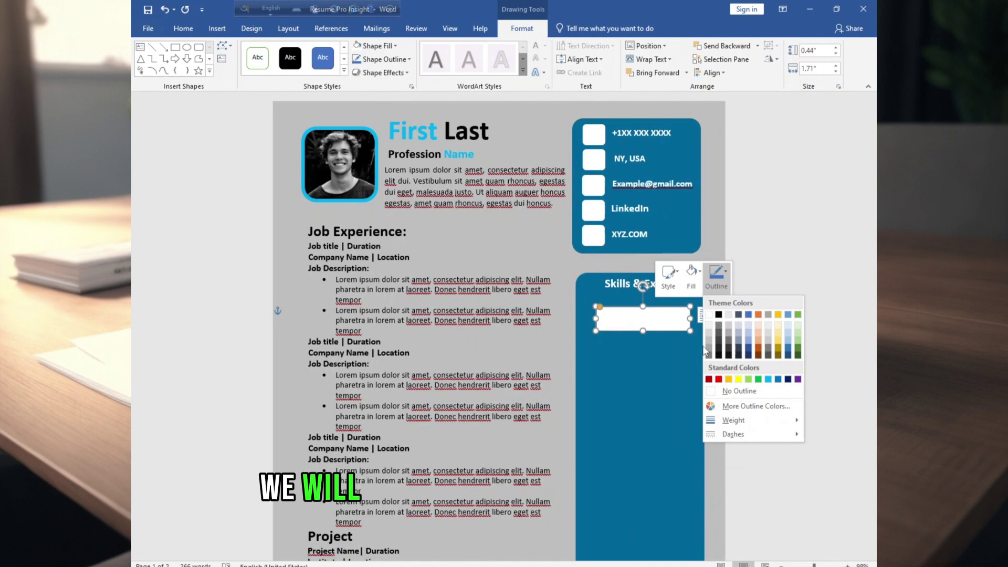
click(712, 391)
Add the text Skill Name inside the white rounded rectangle and color it standard blue.
right_click(631, 317)
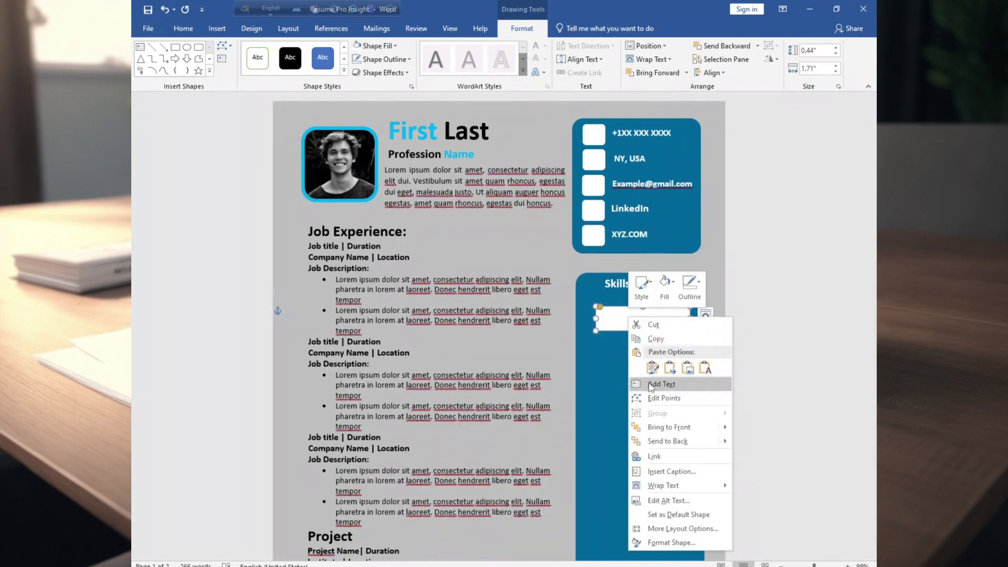
click(651, 385)
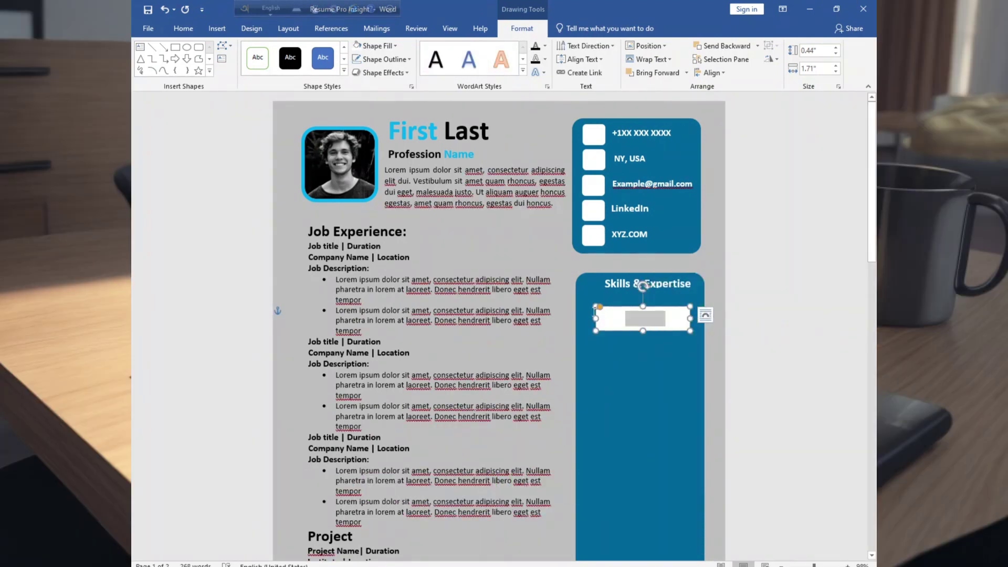
click(184, 28)
click(369, 68)
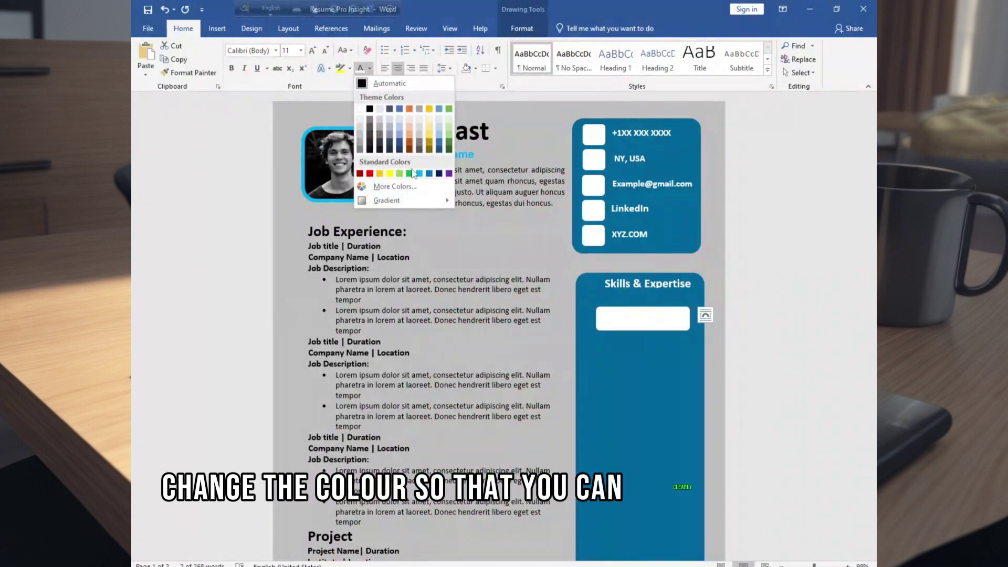
click(429, 173)
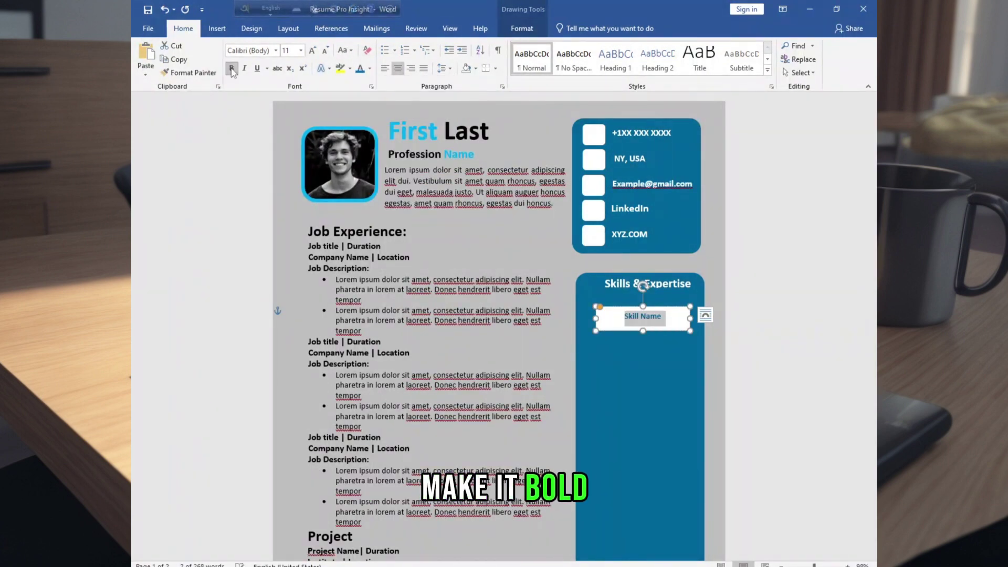
Make the Skill Name text bold at 12 pt and shrink its white rounded rectangle to 0.34 by 1.42 inches.
click(231, 69)
click(312, 50)
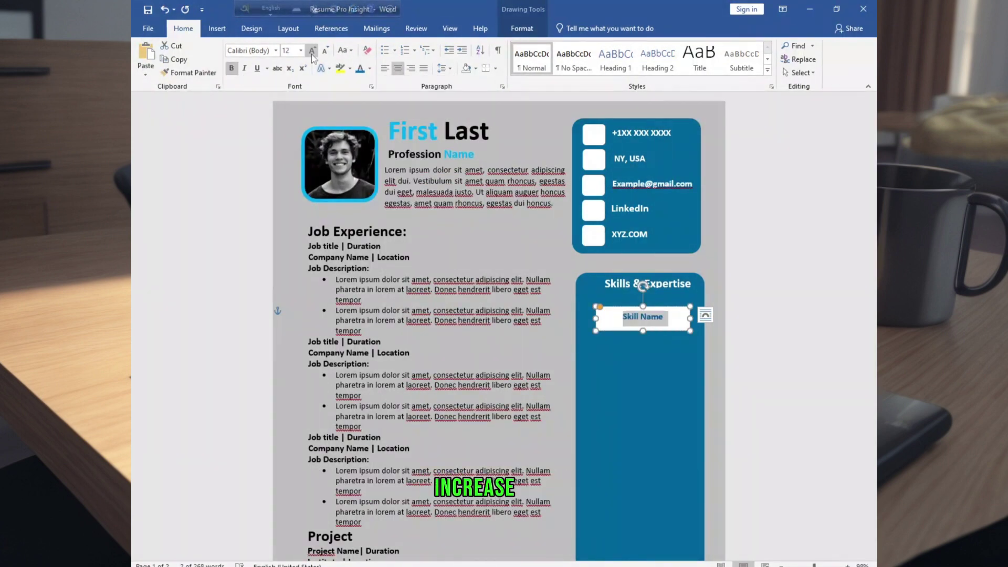
click(607, 310)
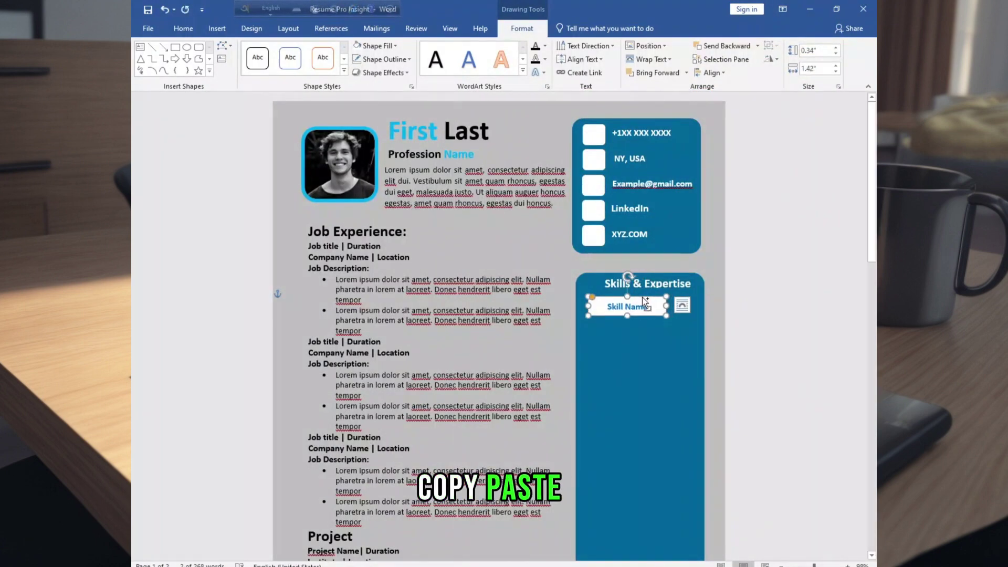
Paste six copies of the Skill Name box and arrange them in a column with varied widths below the Skills & Expertise heading.
key(ctrl+c)
key(ctrl+v)
key(ctrl+v)
key(ctrl+v)
key(ctrl+v)
key(ctrl+v)
key(ctrl+v)
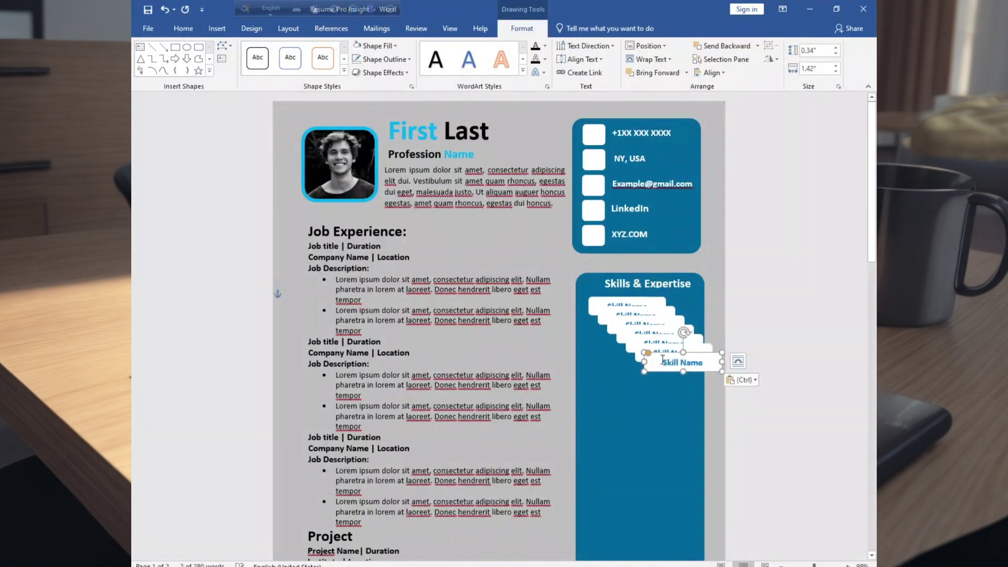
drag(663, 361, 609, 419)
click(639, 352)
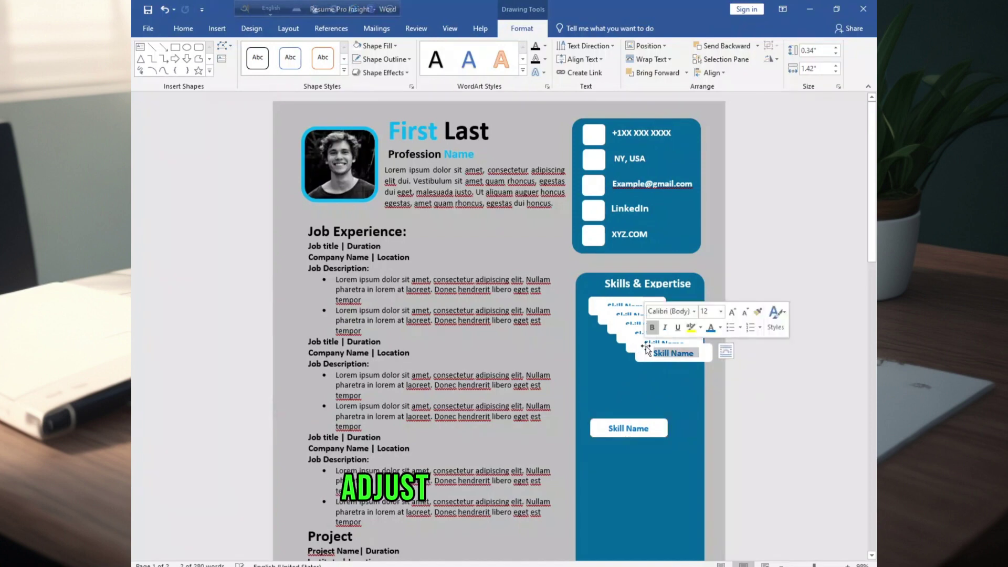
drag(646, 345, 626, 396)
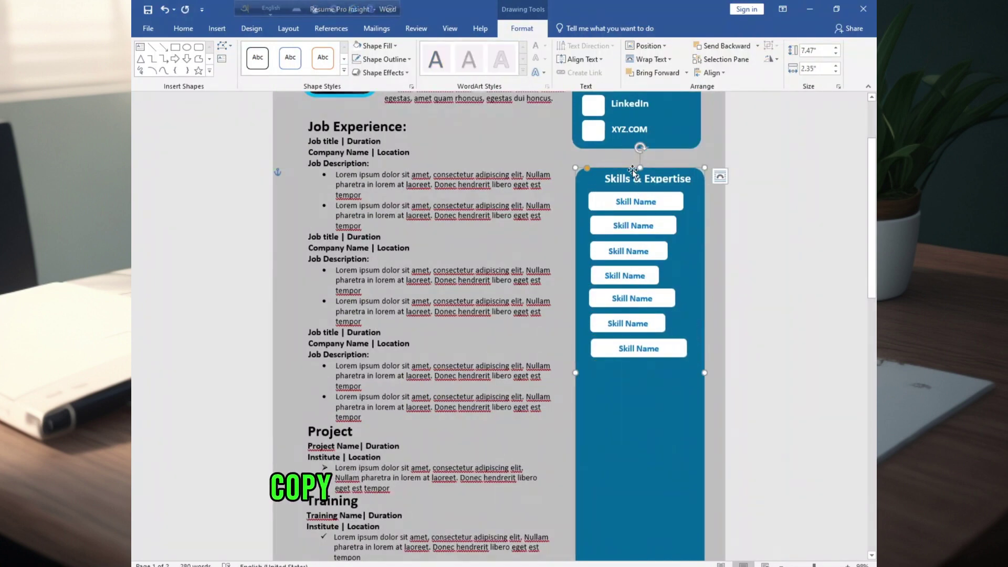
Duplicate the Skills & Expertise heading and place the copy below the last Skill Name box.
click(618, 170)
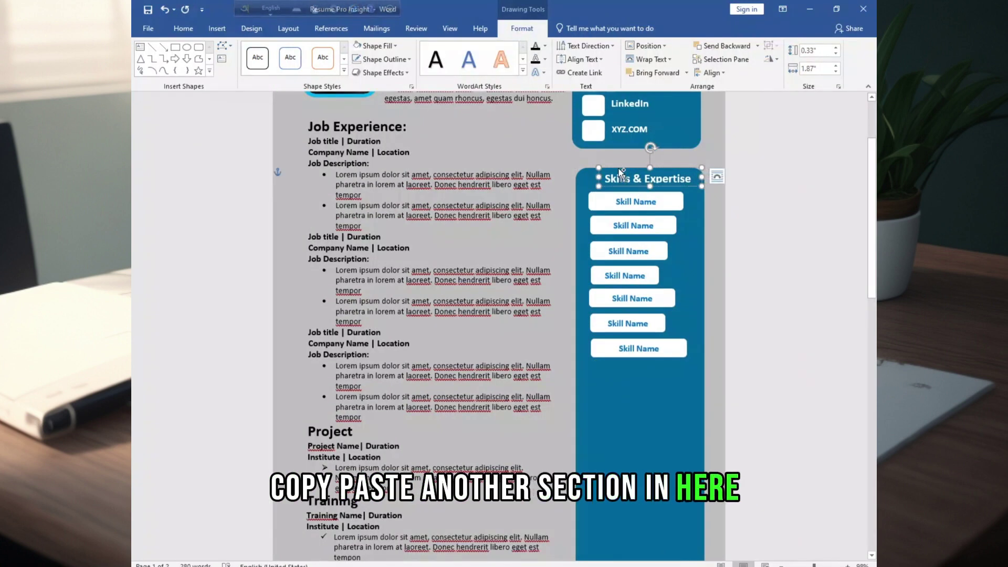
key(ctrl+c)
key(ctrl+v)
Align all seven Skill Name boxes along their left edges.
click(603, 232)
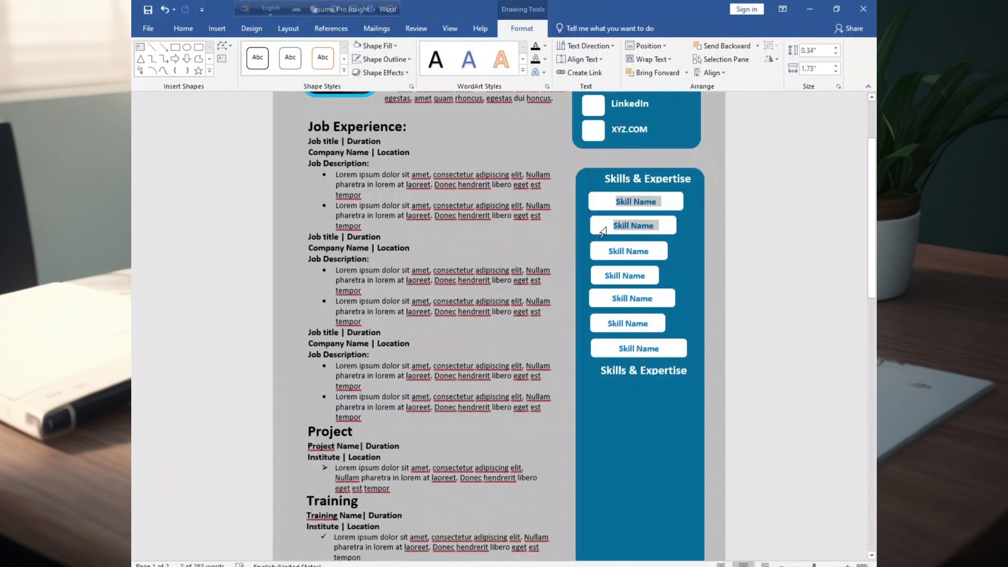
click(596, 219)
shift+click(599, 212)
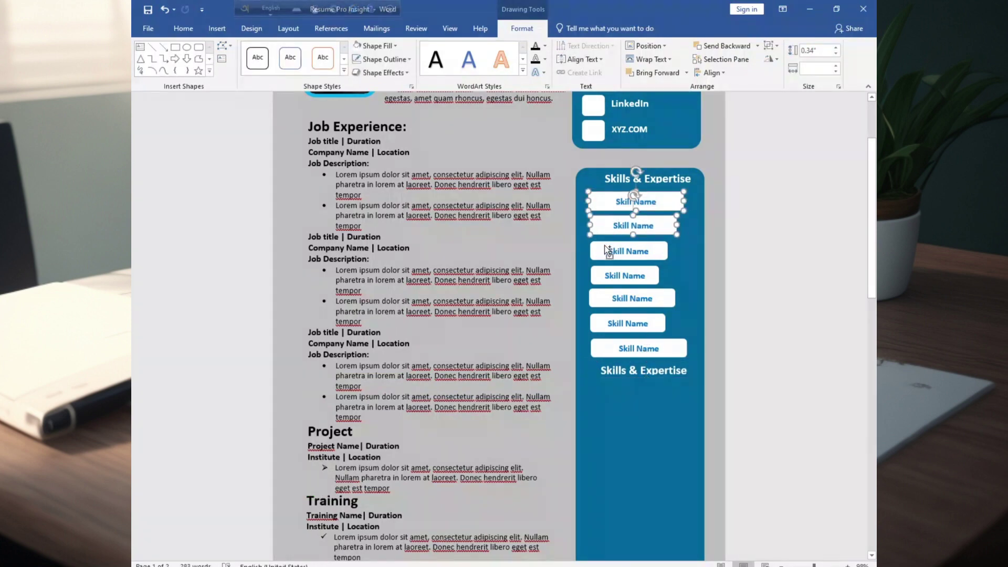
shift+click(605, 251)
shift+click(609, 276)
shift+click(610, 299)
shift+click(612, 323)
shift+click(613, 348)
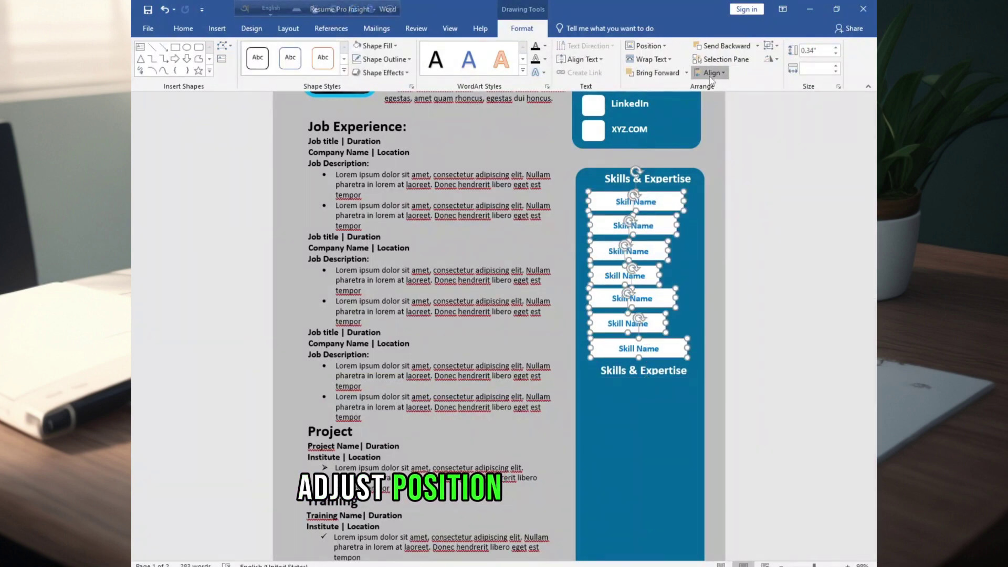
click(712, 74)
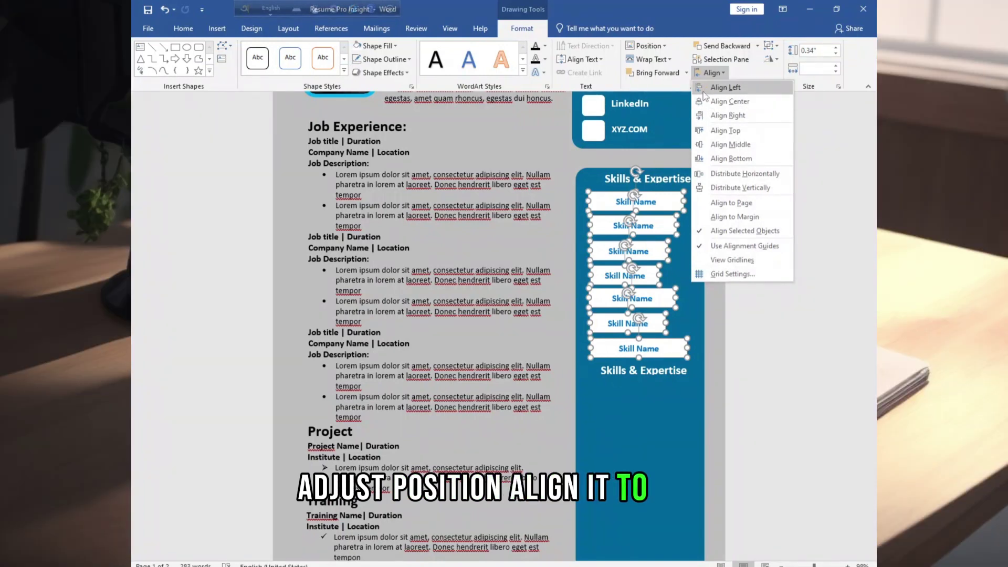
click(725, 87)
Change the lower copied heading to Coursework and paste the check-marked Course Name list beneath it.
click(663, 371)
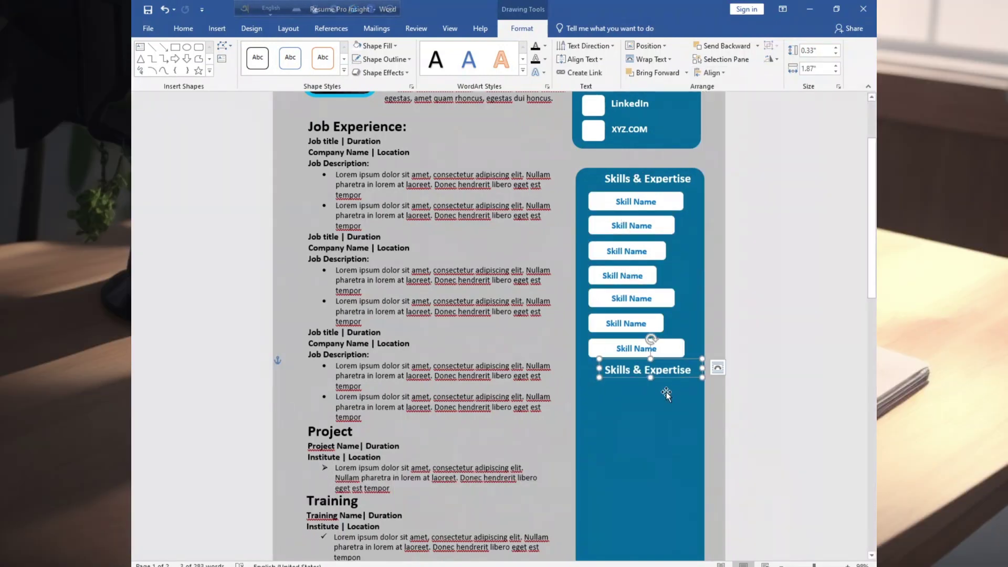
drag(607, 371, 685, 371)
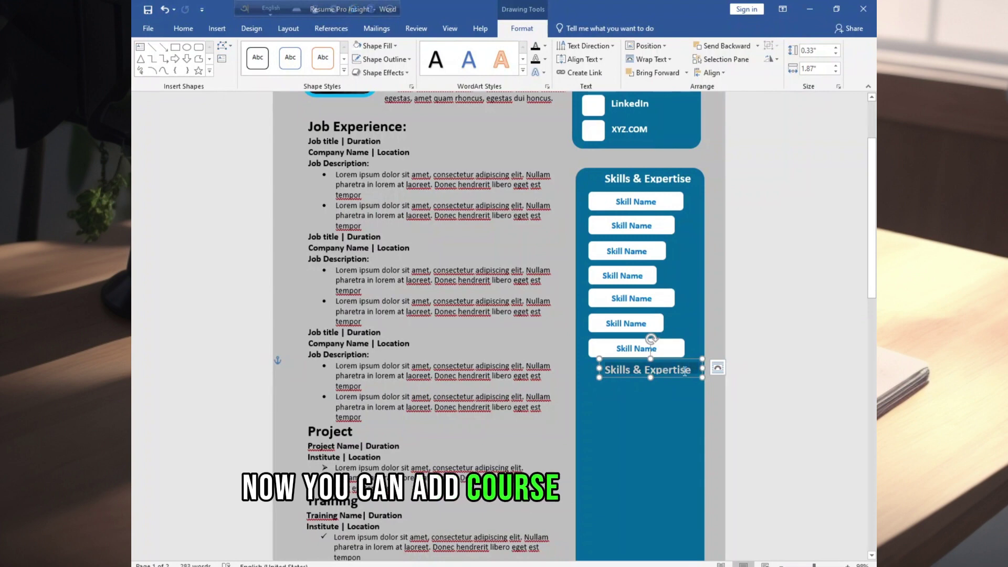
text(Coursework)
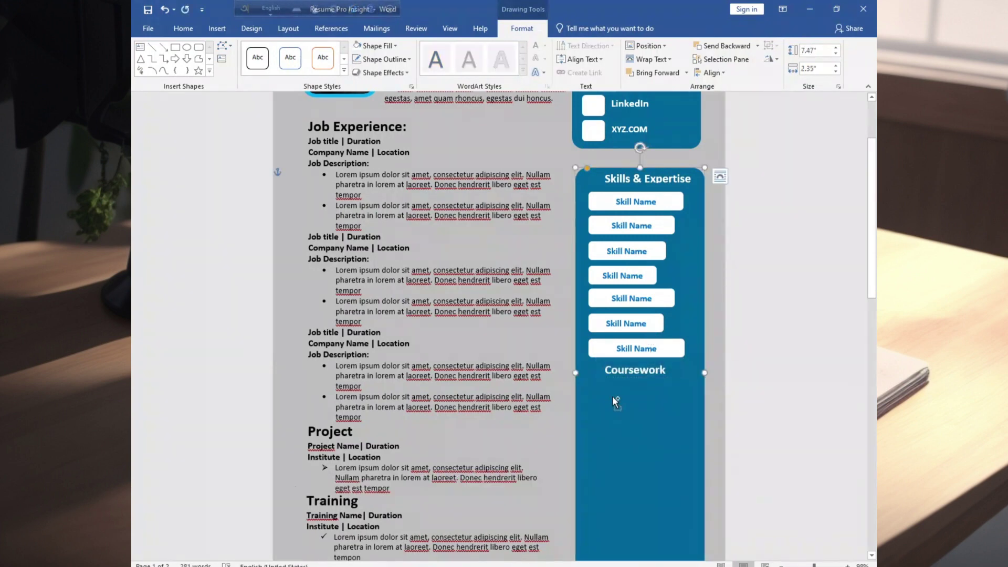
key(ctrl+v)
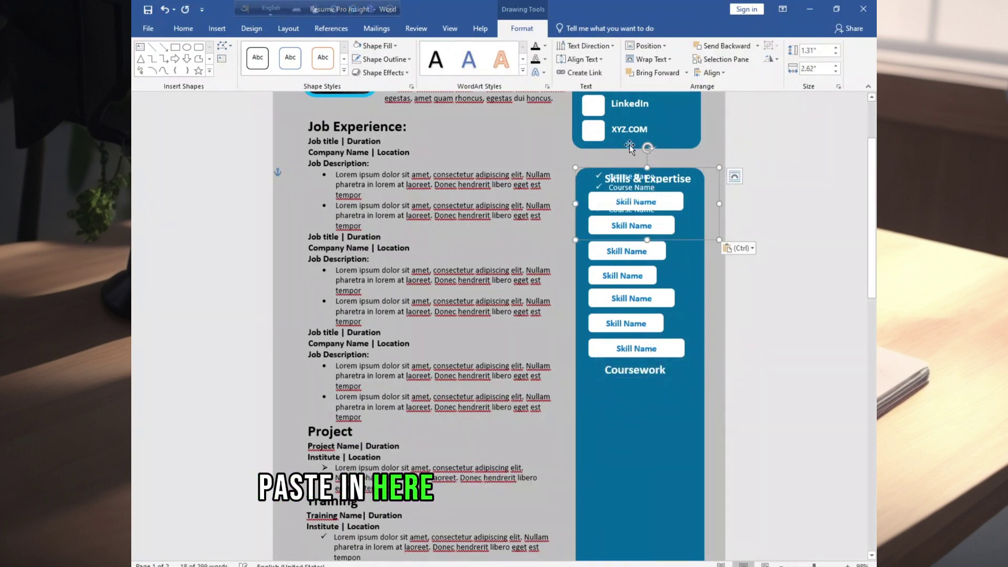
drag(624, 167, 620, 377)
Add a Certificate heading below the Course Name list and a Language heading further down the teal sidebar.
key(ctrl+v)
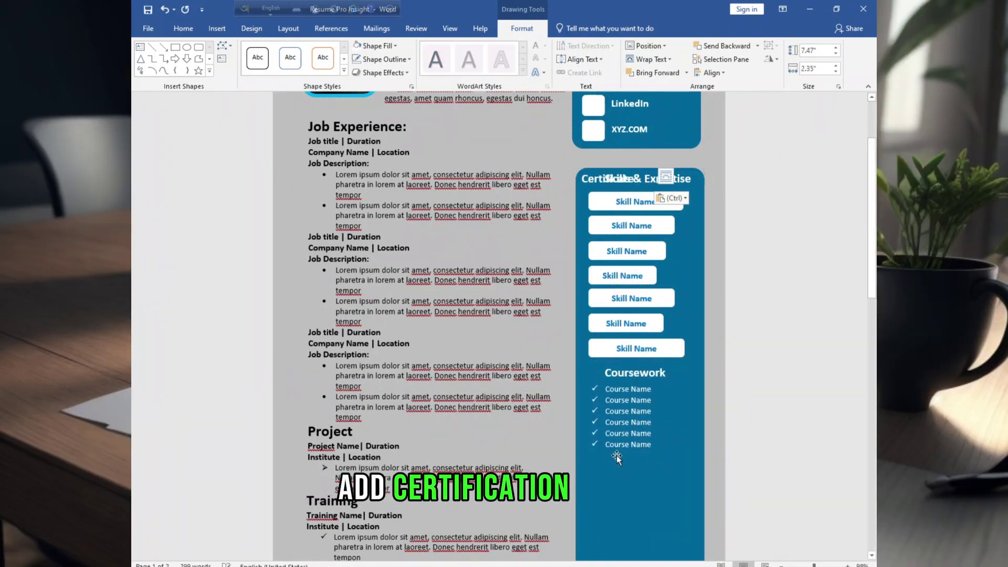
drag(621, 168, 644, 452)
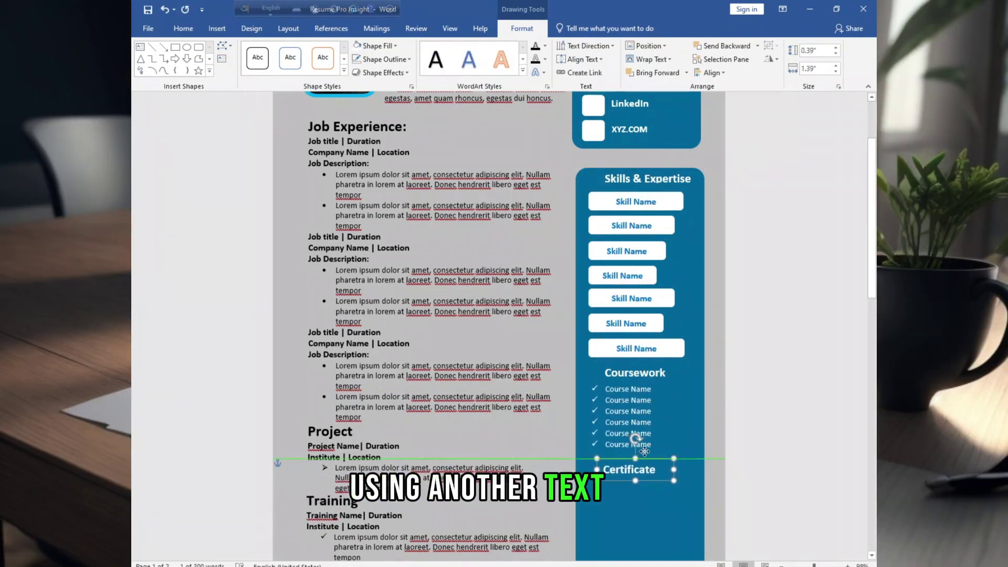
click(616, 361)
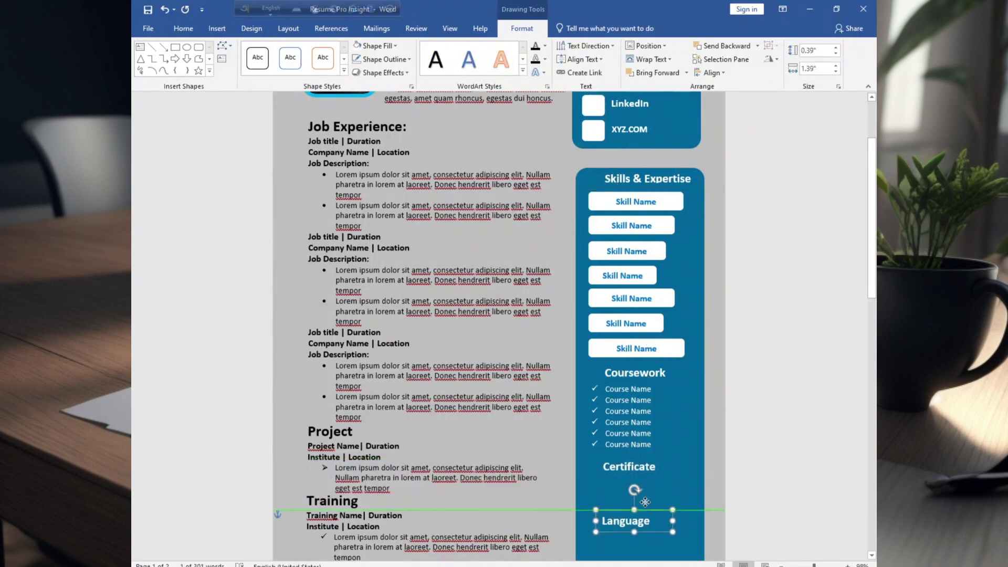
drag(643, 502, 644, 505)
Extend the lower edge of the teal sidebar shape so that its height is 8.07 inches.
scroll(646, 490, down, 3)
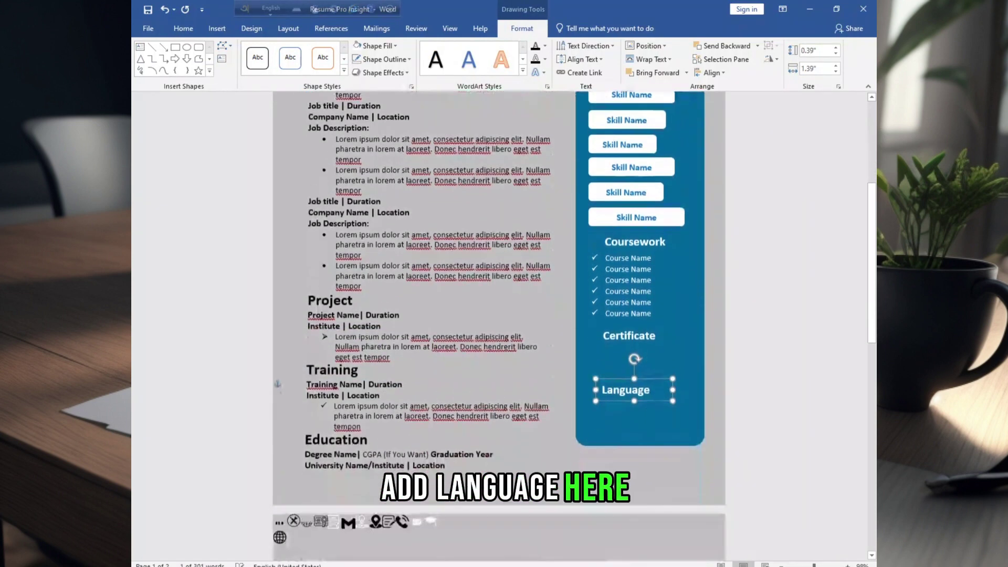
click(640, 431)
drag(640, 445, 639, 473)
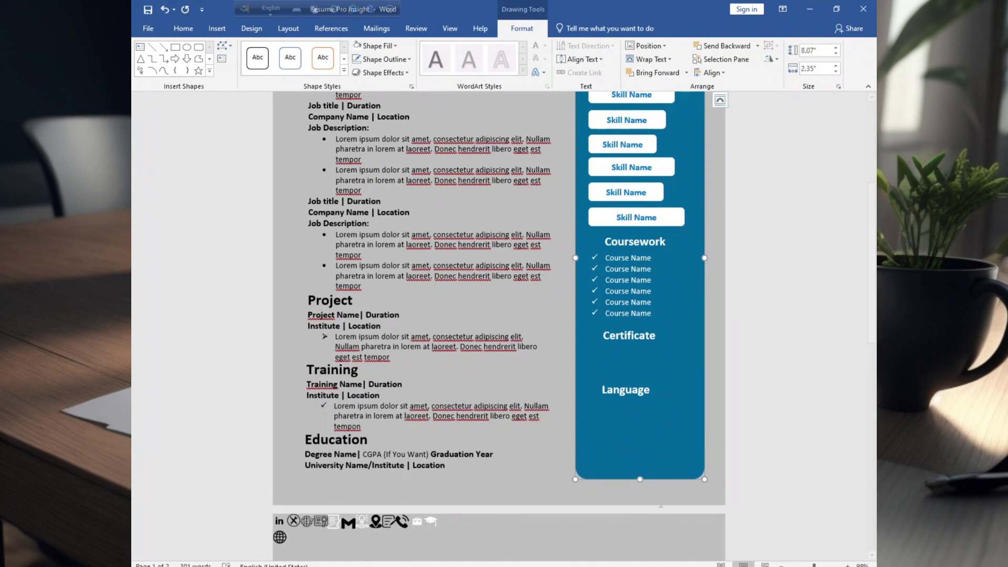
Copy the Course Name list under the Certificate heading and shorten it to three entries.
click(618, 250)
drag(609, 242, 620, 335)
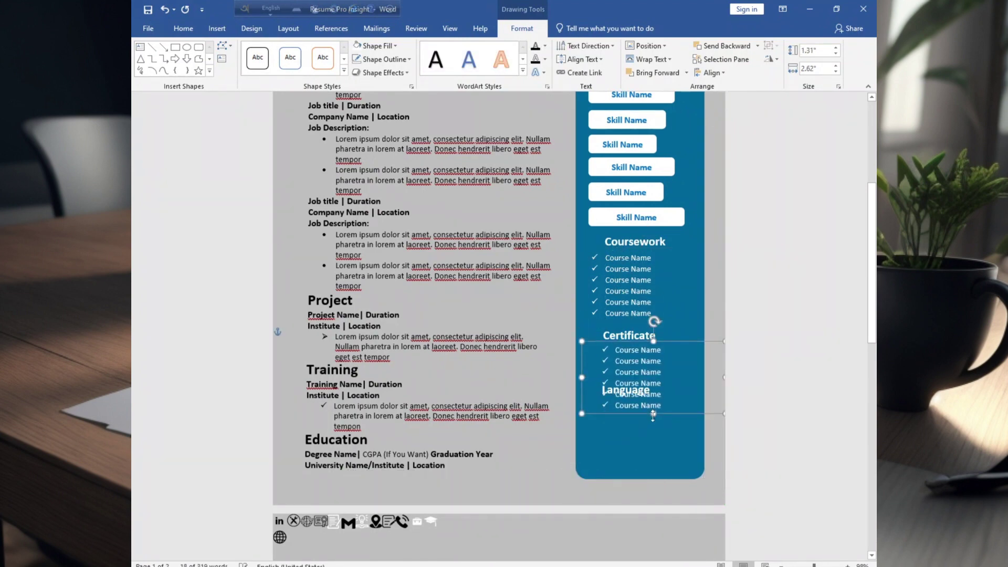
click(668, 371)
drag(668, 372, 610, 350)
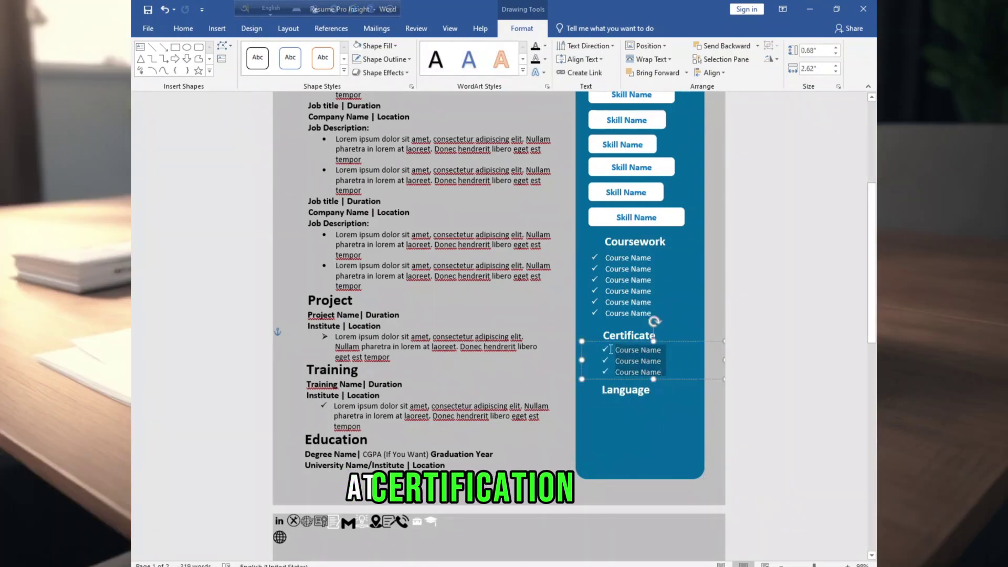
text(Course Name Course Name Course Name)
Change the check-mark bullets of the three Certificate entries to arrowhead bullets.
drag(663, 374, 611, 347)
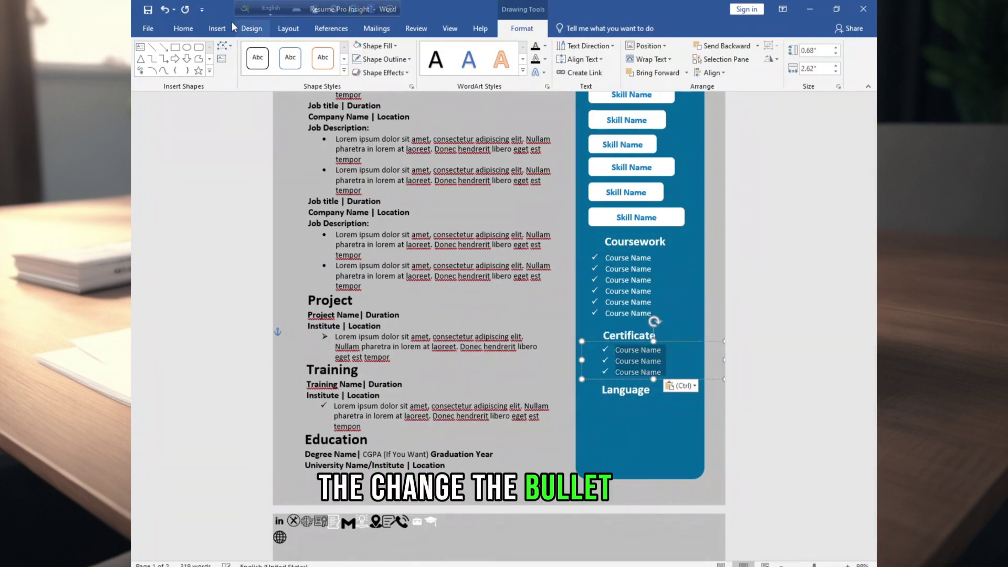
click(183, 28)
click(395, 50)
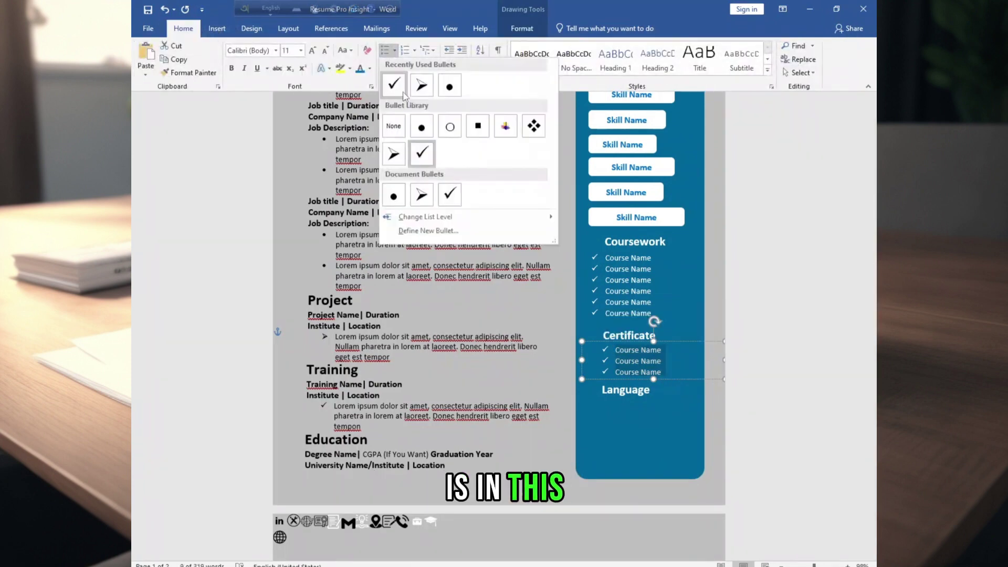
click(394, 151)
Place a list of three Language Name entries with round bullets under the Language heading.
click(616, 340)
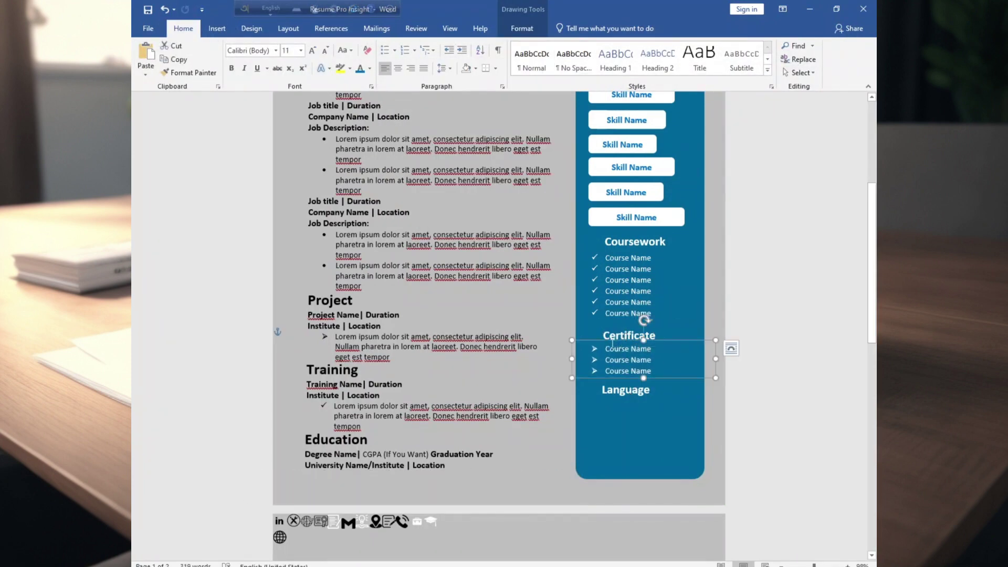
drag(611, 341, 623, 397)
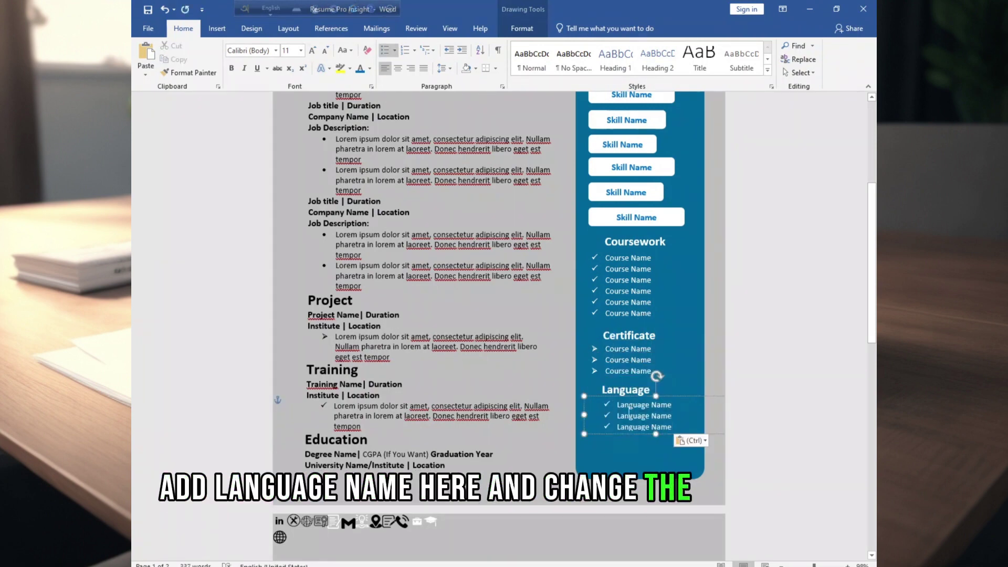
key(ctrl+a)
click(395, 50)
click(417, 120)
drag(642, 396, 629, 405)
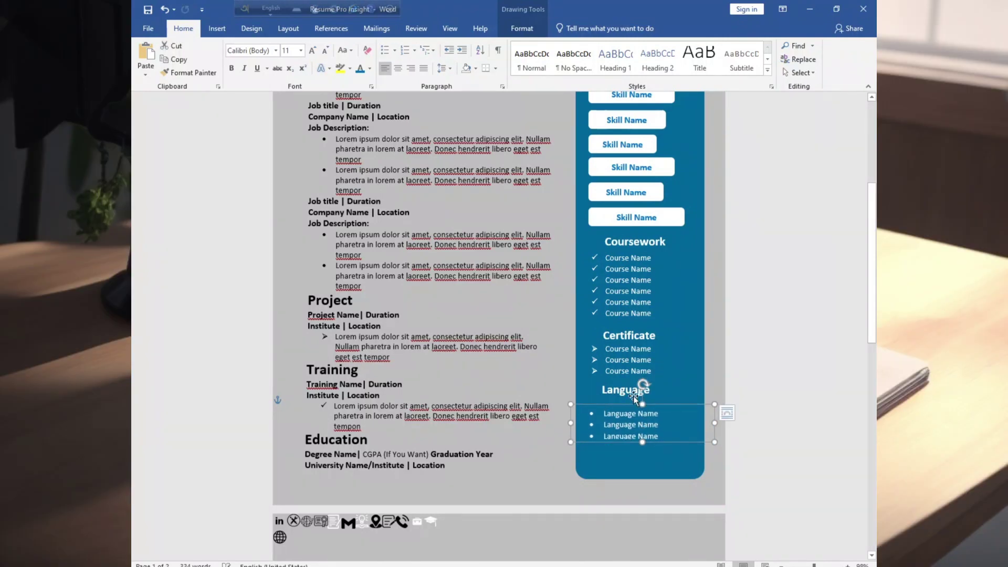
drag(685, 340, 688, 344)
drag(634, 398, 639, 406)
click(657, 405)
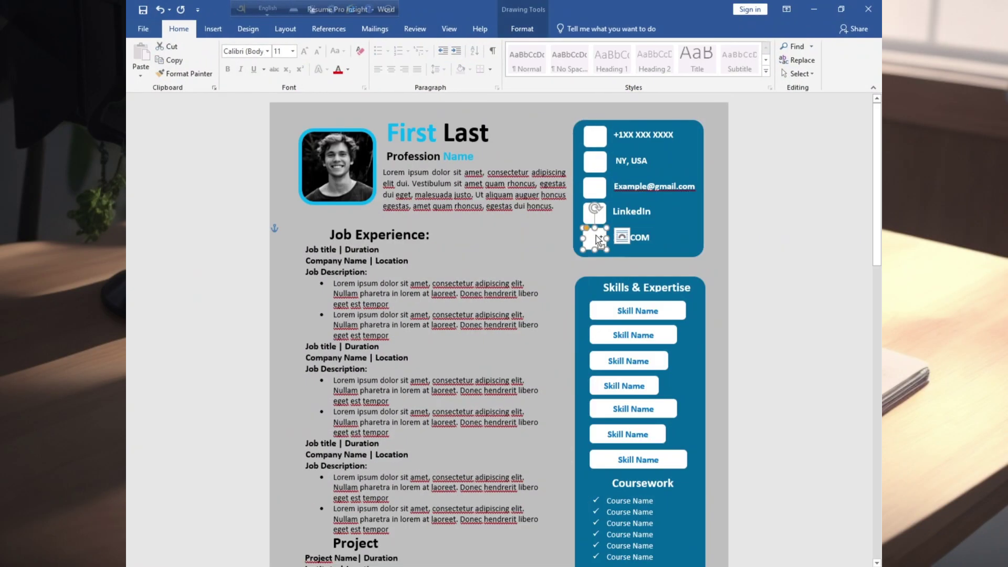
Copy a white rounded square from the contact section in front of the Skills & Expertise heading and shift the heading to make room.
key(ctrl+c)
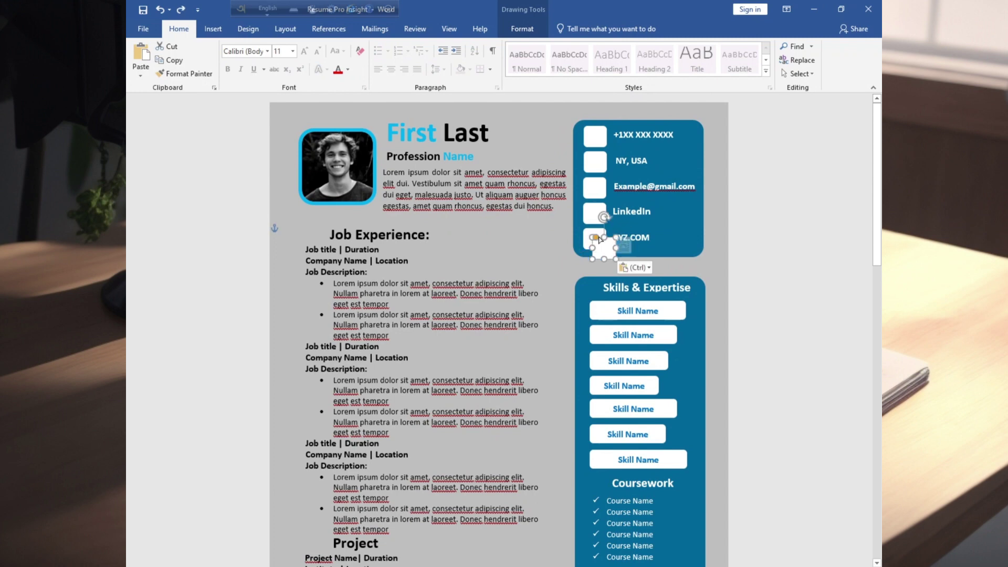
drag(600, 240, 585, 252)
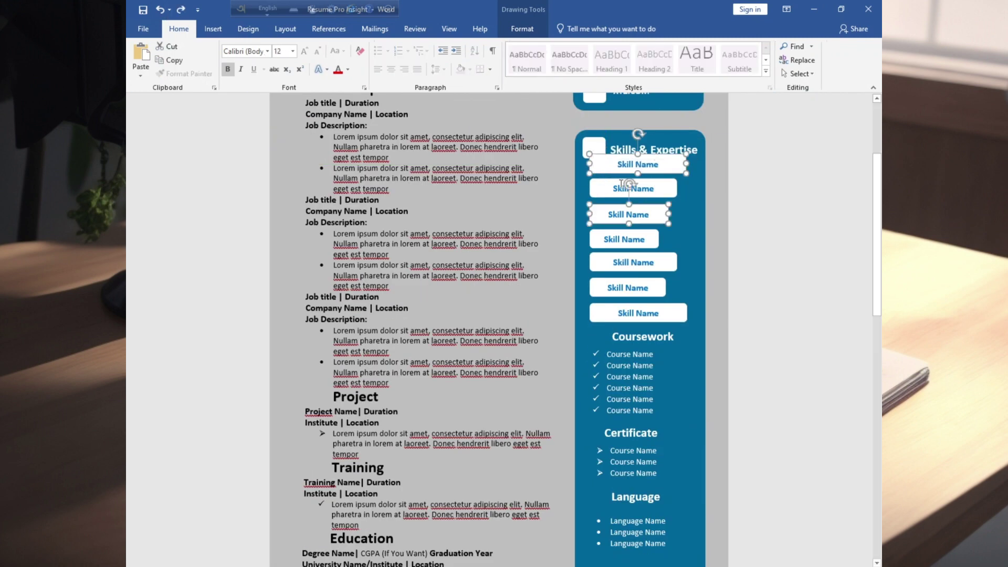
scroll(622, 184, down, 2)
drag(656, 281, 664, 287)
Place copies of the white square before the Coursework, Certificate and Language headings and reposition the headings and lists to fit.
key(ctrl+v)
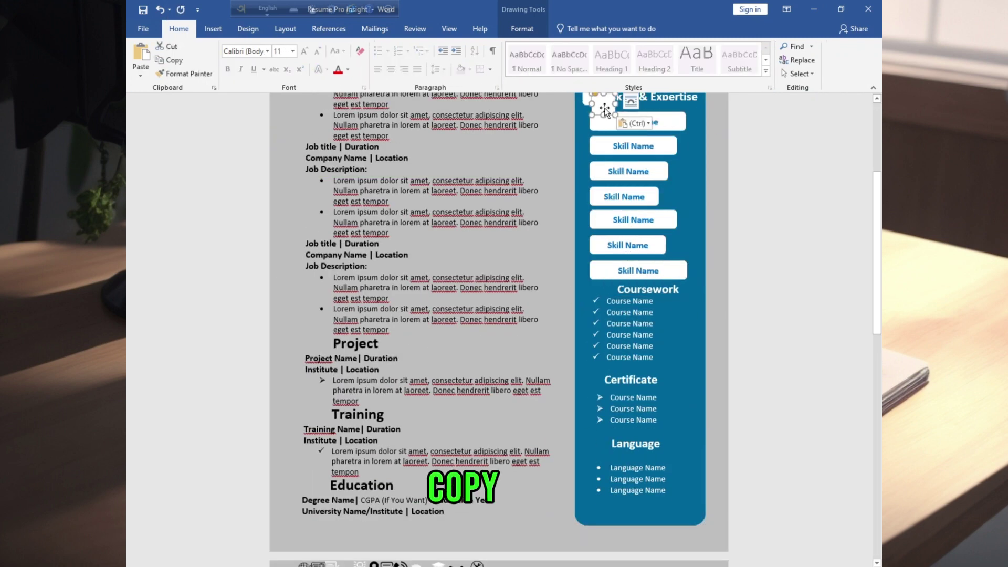
drag(602, 106, 606, 218)
drag(648, 282, 640, 290)
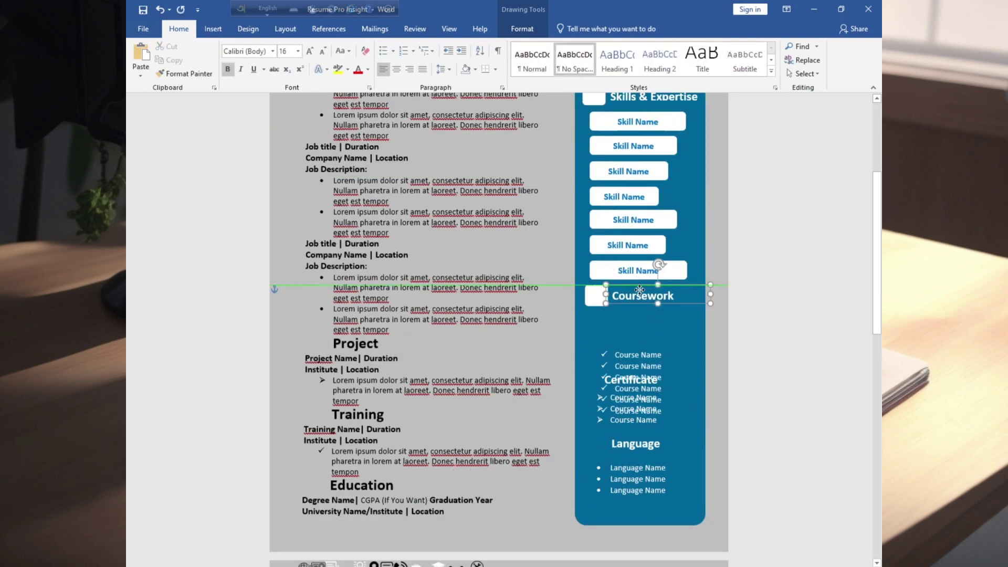
scroll(639, 290, down, 1)
click(630, 379)
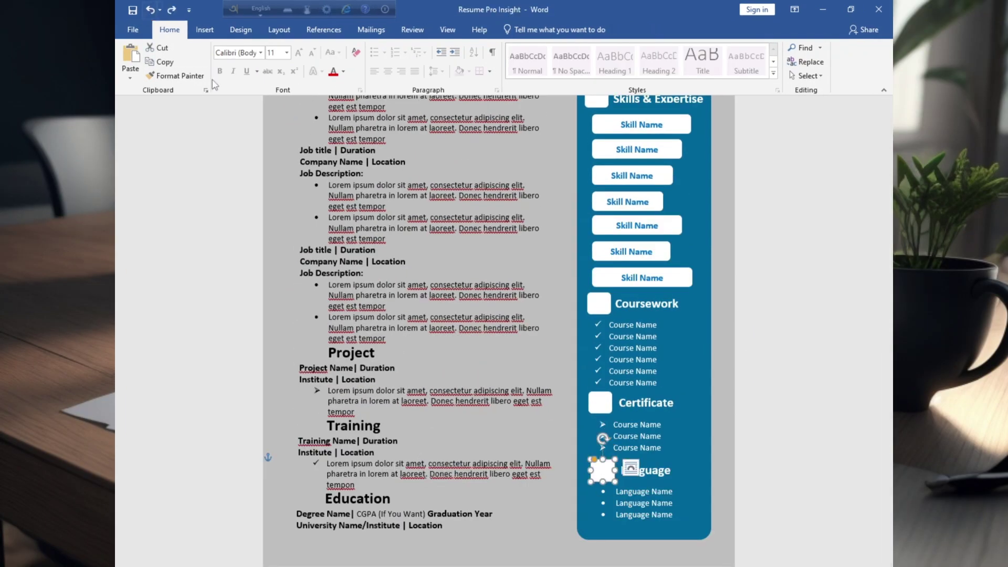
Place a copy of the white square in front of the Training heading and fill it with the sidebar's teal.
drag(434, 471, 315, 420)
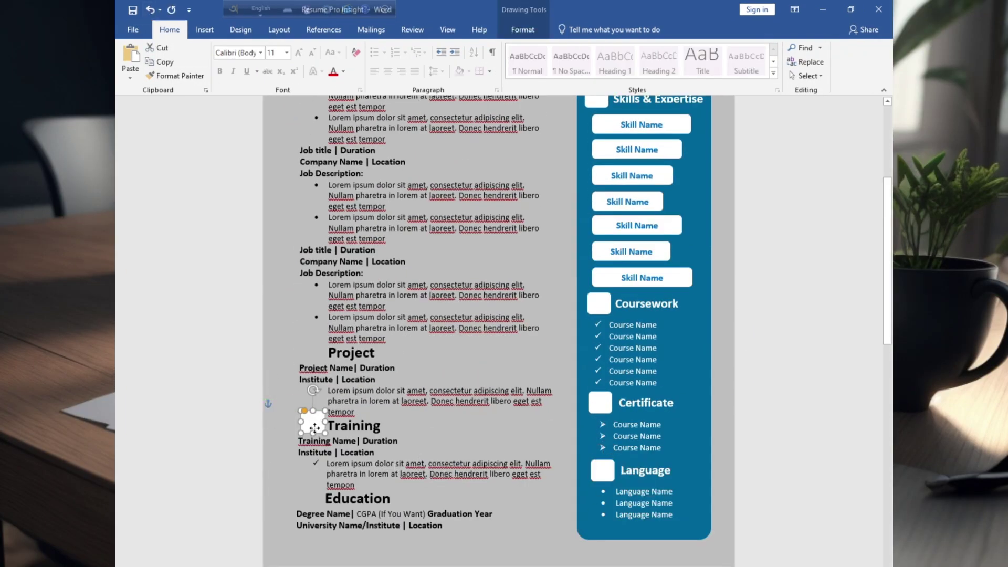
right_click(315, 420)
click(360, 336)
Duplicate the teal square and place the copy in front of the Job Experience heading.
key(ctrl+c)
key(ctrl+v)
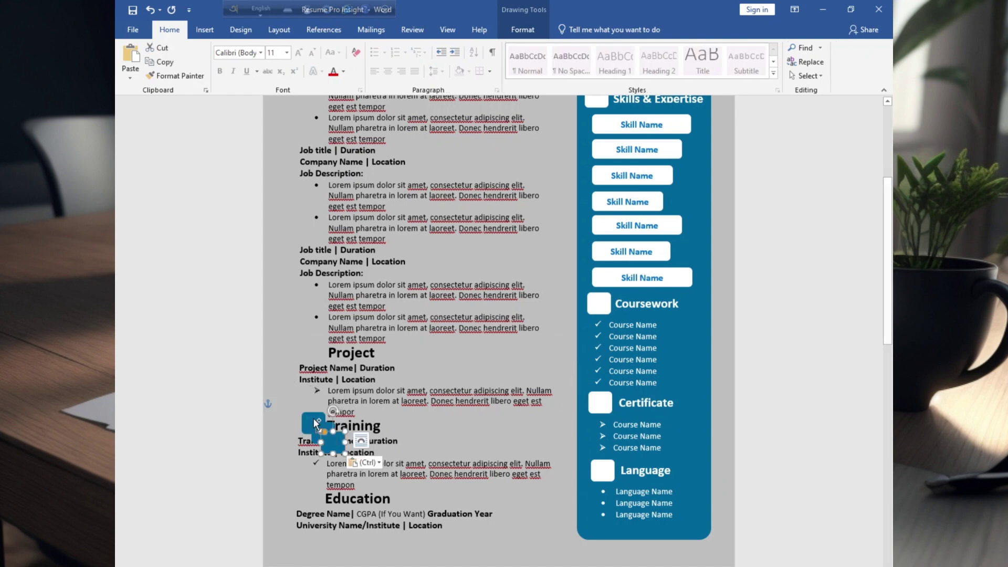
double_click(338, 436)
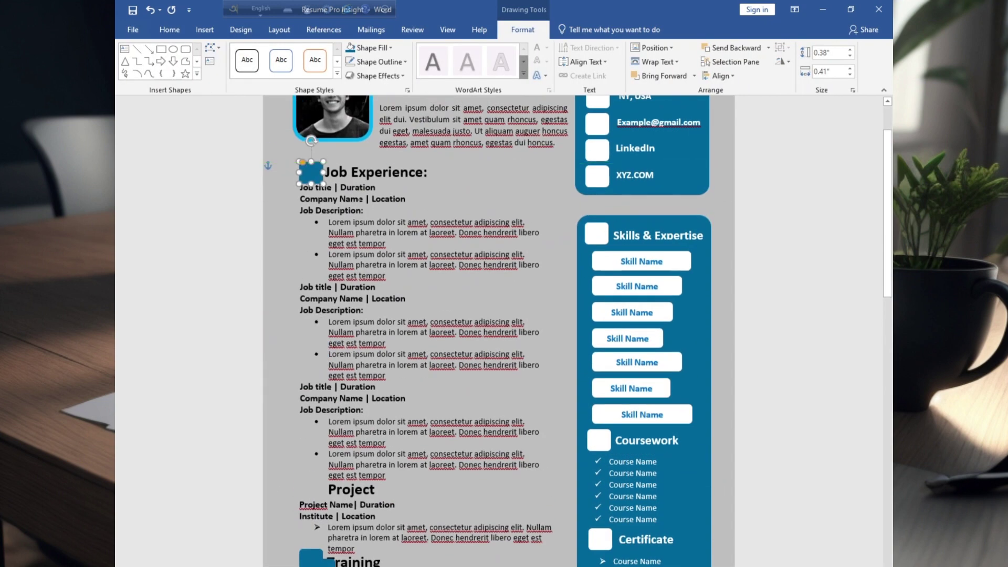
Place a copy of the teal square before the Project heading and shift the Job Experience heading clear of its square.
scroll(336, 367, down, 3)
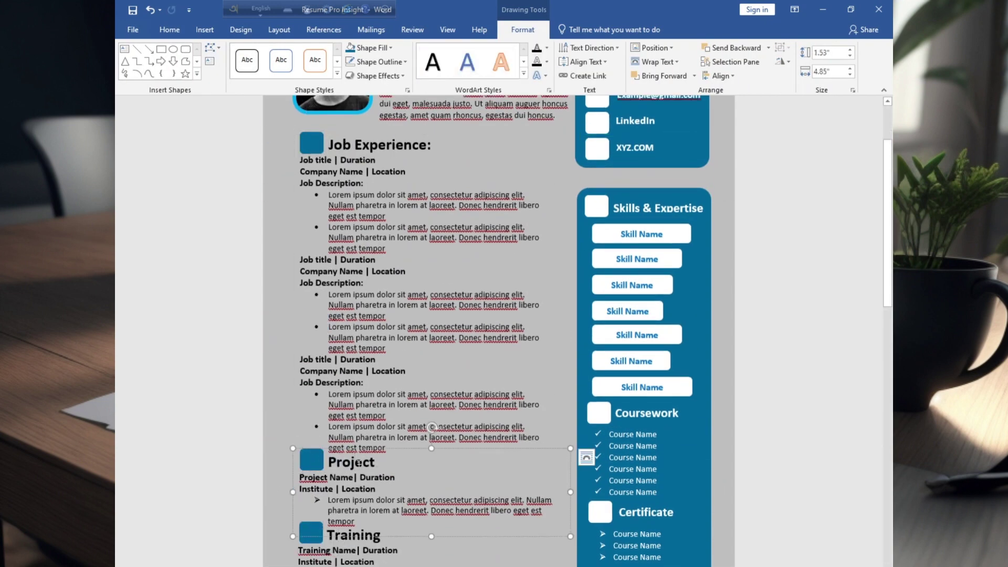
click(356, 415)
Move the crossed-tools icon from the second page onto the Skills & Expertise square and bring it to the front.
scroll(571, 210, down, 3)
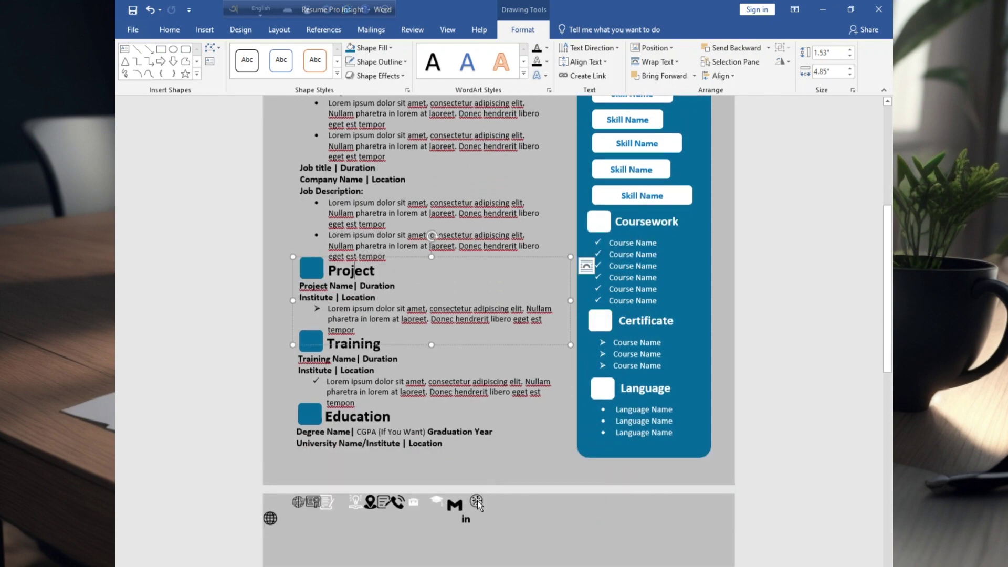
click(570, 189)
drag(570, 186, 586, 115)
right_click(582, 124)
click(637, 255)
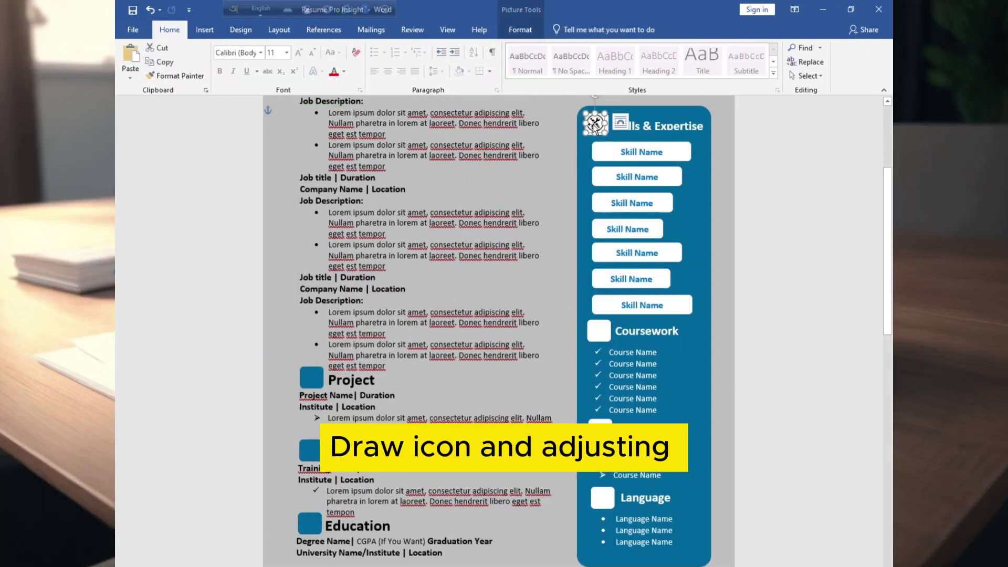
Place the black notepad-and-pencil icon on the white square before the Coursework heading.
scroll(385, 502, down, 3)
key(ctrl+z)
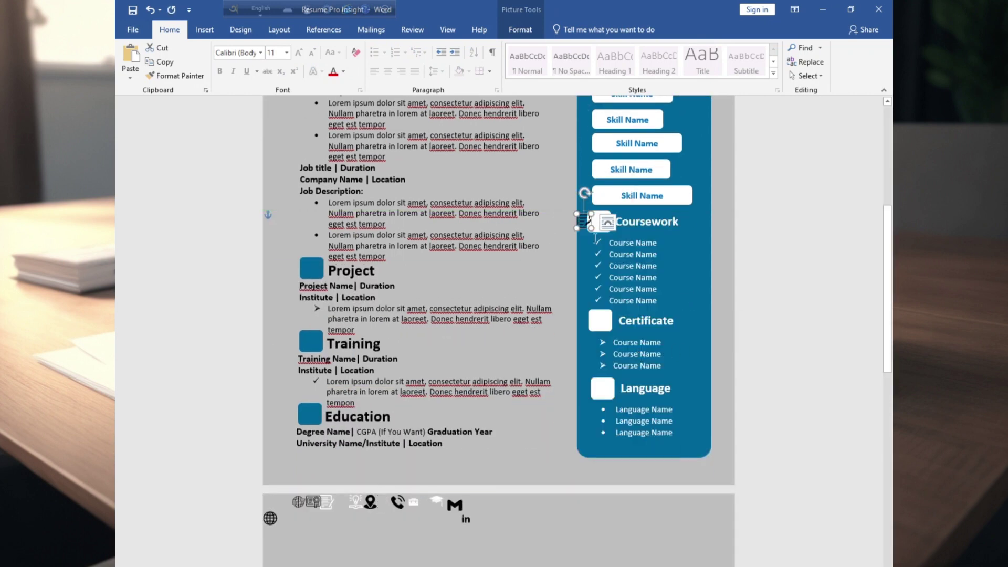
key(ctrl+y)
scroll(604, 231, up, 10)
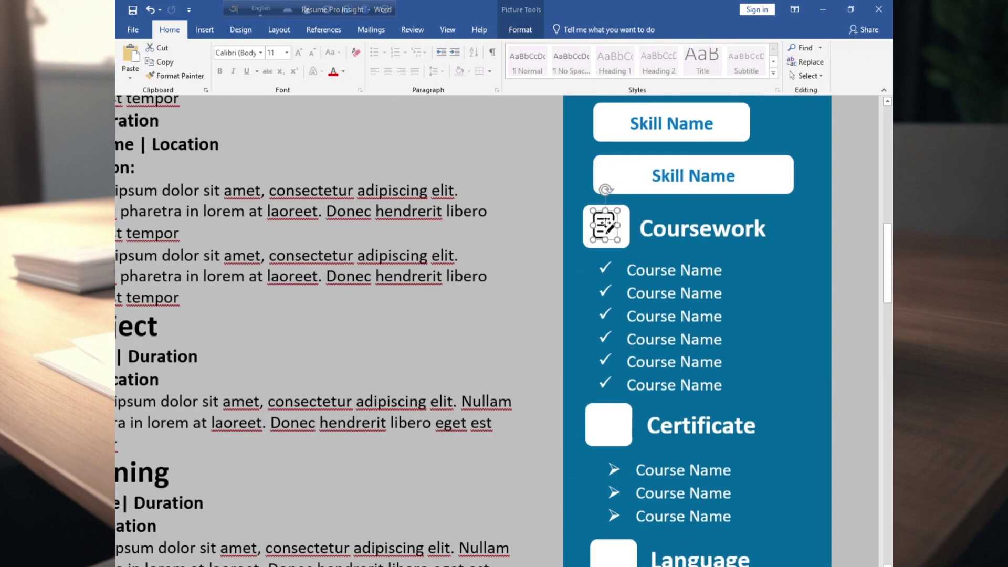
Bring the globe and certificate icons to the front and place them on the Language and Certificate squares.
scroll(605, 223, down, 6)
scroll(165, 396, left, 3)
right_click(711, 178)
mouse_move(572, 299)
mouse_down()
mouse_move(711, 178)
mouse_move(744, 164)
mouse_move(710, 135)
mouse_up()
click(741, 306)
click(754, 192)
click(709, 248)
scroll(709, 248, up, 3)
drag(703, 368, 736, 258)
scroll(353, 496, down, 2)
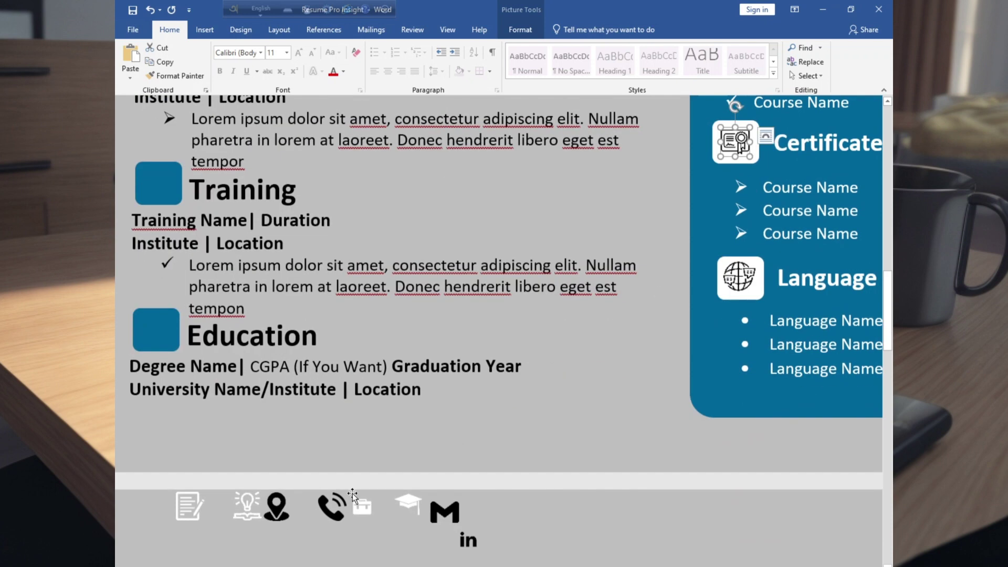
Move the white graduation cap icon to the Education square and bring it to the front.
drag(176, 337, 195, 358)
right_click(194, 335)
click(236, 466)
Bring the lightbulb, location and briefcase icons to the front and place the lightbulb on the Training square.
click(274, 508)
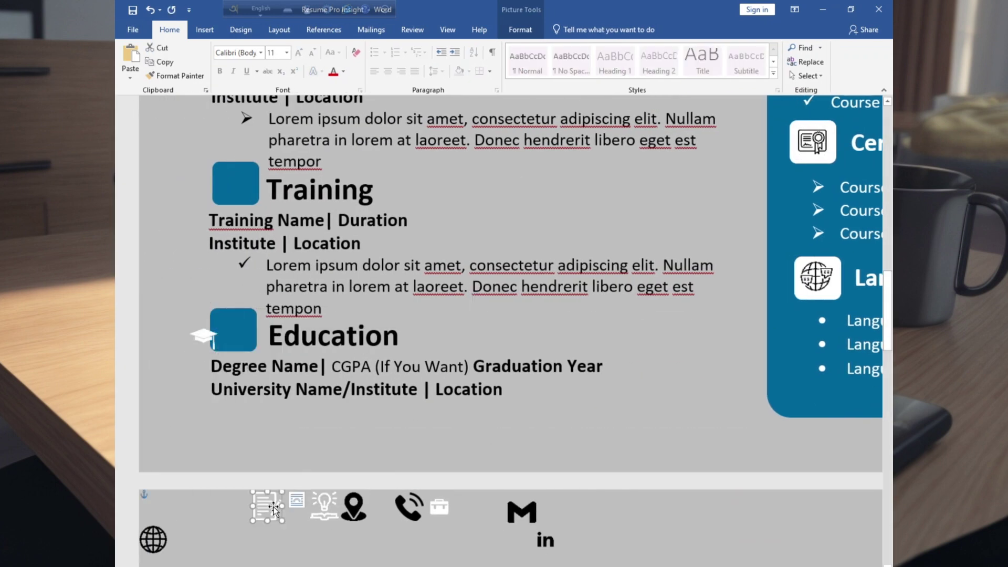
right_click(324, 503)
click(372, 389)
right_click(358, 514)
click(409, 400)
click(412, 508)
right_click(437, 514)
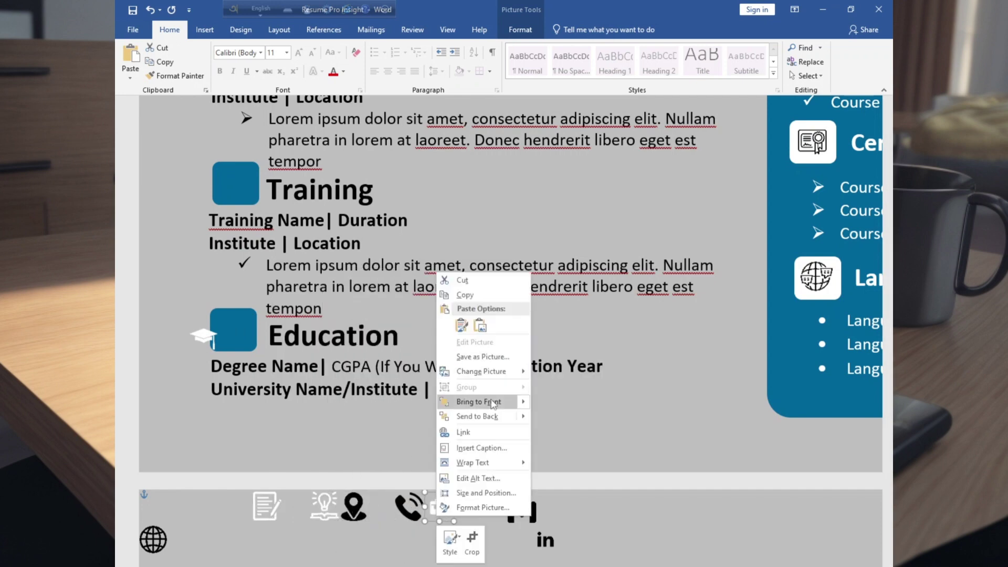
click(492, 402)
click(550, 544)
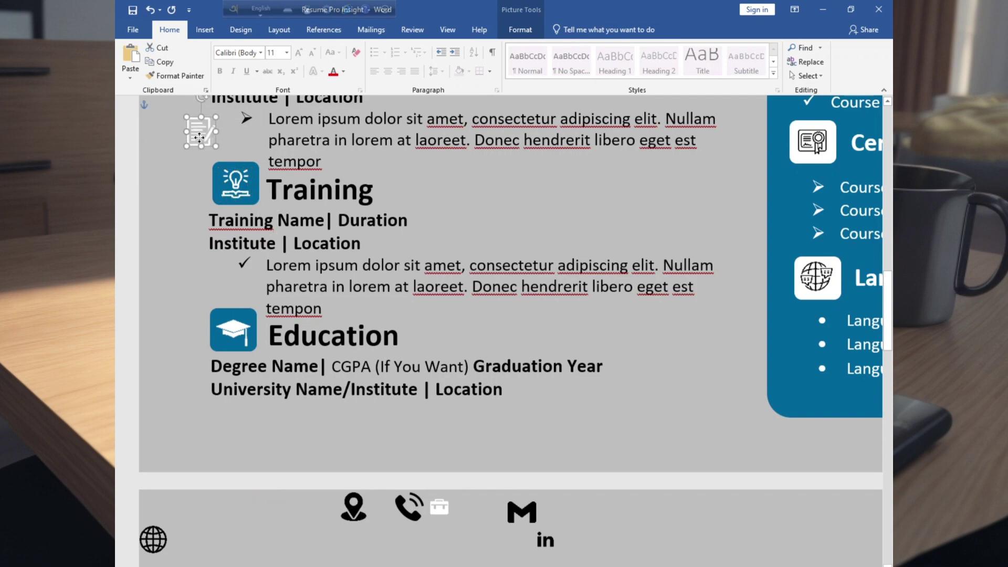
Place the white notepad icon on the teal square before the Project heading and bring it to the front.
scroll(199, 138, up, 3)
drag(201, 364, 208, 250)
right_click(215, 251)
click(151, 10)
right_click(196, 348)
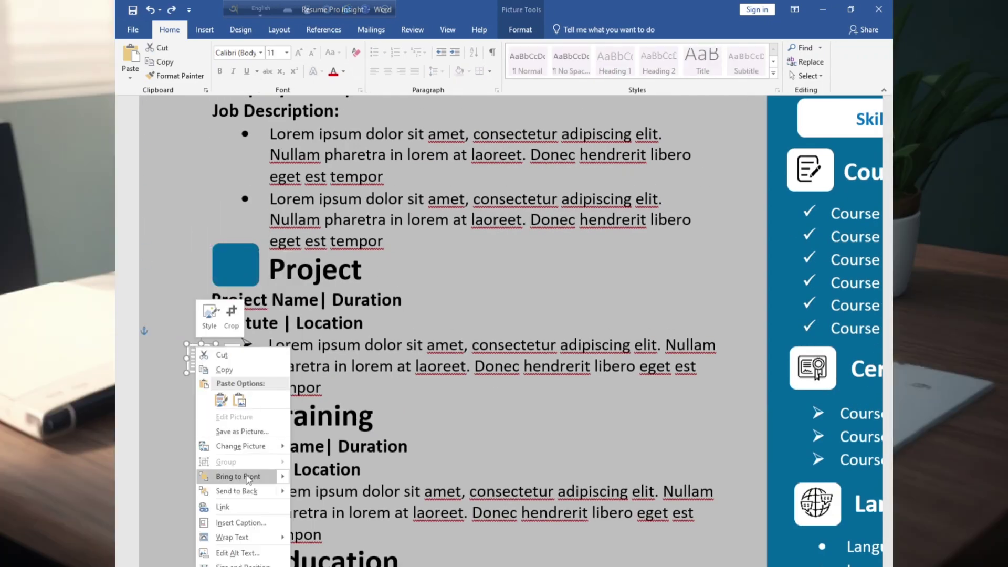
click(249, 477)
Move the location pin icon from the second page onto the first page, between the Education section and the sidebar.
scroll(473, 315, down, 3)
scroll(473, 315, up, 1)
scroll(473, 315, down, 5)
click(663, 186)
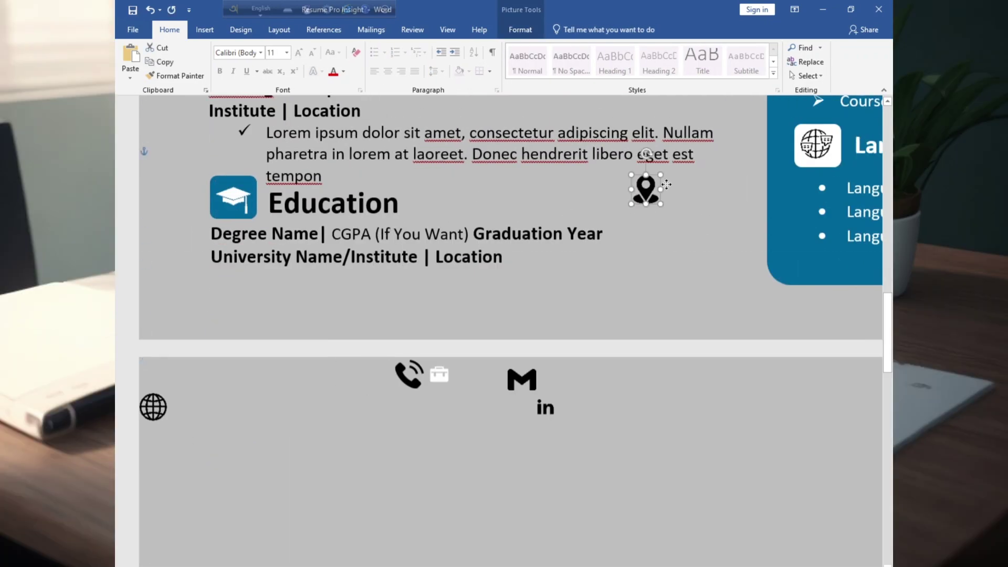
drag(667, 184, 713, 217)
Move the white briefcase icon from the second page onto the teal square before the Job Experience heading.
drag(437, 374, 164, 136)
scroll(164, 136, up, 8)
drag(162, 536, 190, 146)
scroll(190, 146, up, 8)
drag(191, 557, 192, 228)
scroll(192, 228, up, 4)
drag(192, 454, 231, 297)
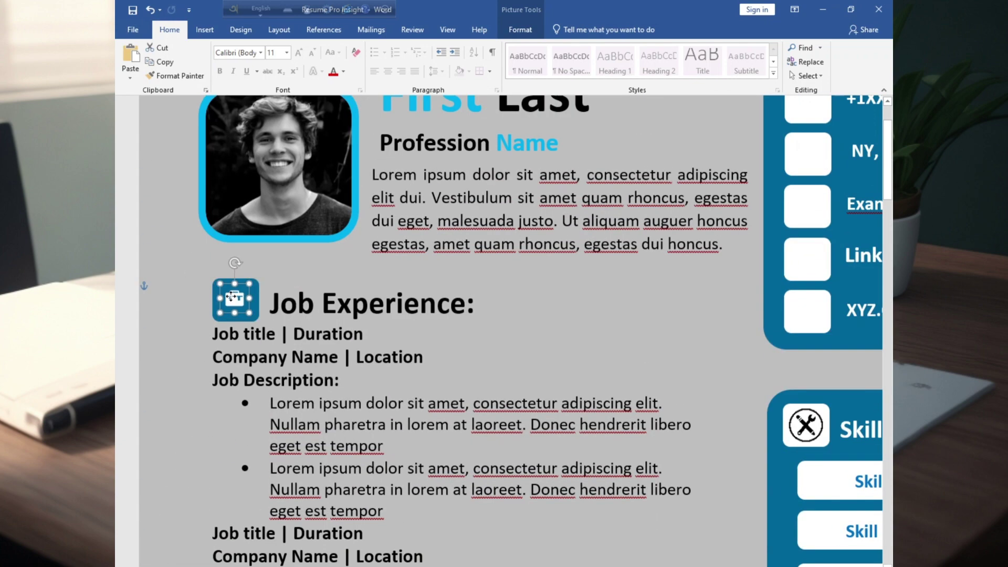
Move the globe, phone, Gmail and LinkedIn icons from the second page onto the first page around the Education section.
scroll(239, 301, down, 20)
drag(154, 417, 170, 244)
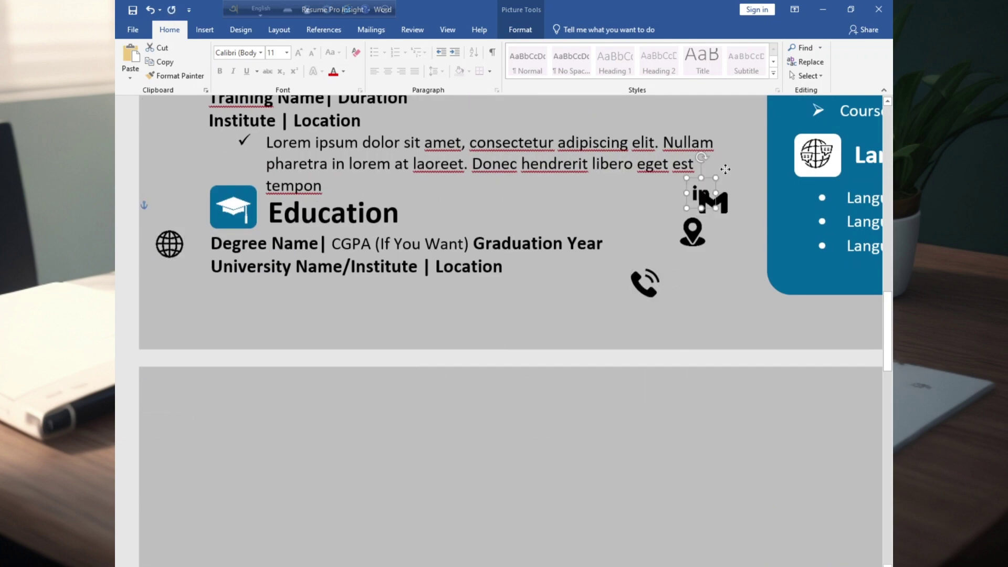
drag(726, 169, 734, 151)
Place the globe icon on the square beside XYZ.COM and the location pin on the one beside NY, USA.
scroll(734, 151, up, 4)
ctrl+click(713, 429)
ctrl+click(179, 469)
scroll(161, 431, up, 12)
drag(179, 469, 798, 369)
click(174, 462)
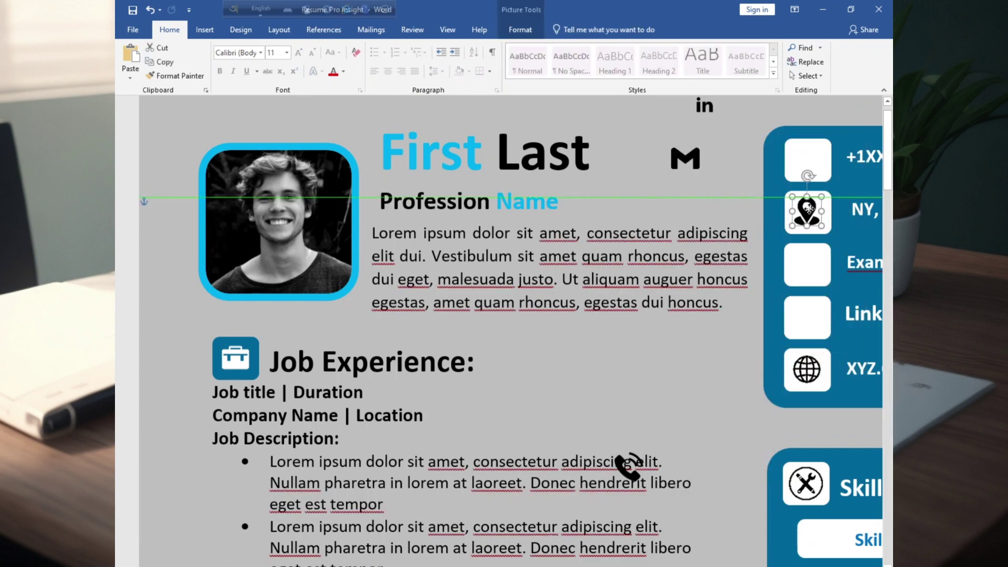
Place the LinkedIn, phone and Gmail icons on their matching white squares in the contact section.
double_click(630, 466)
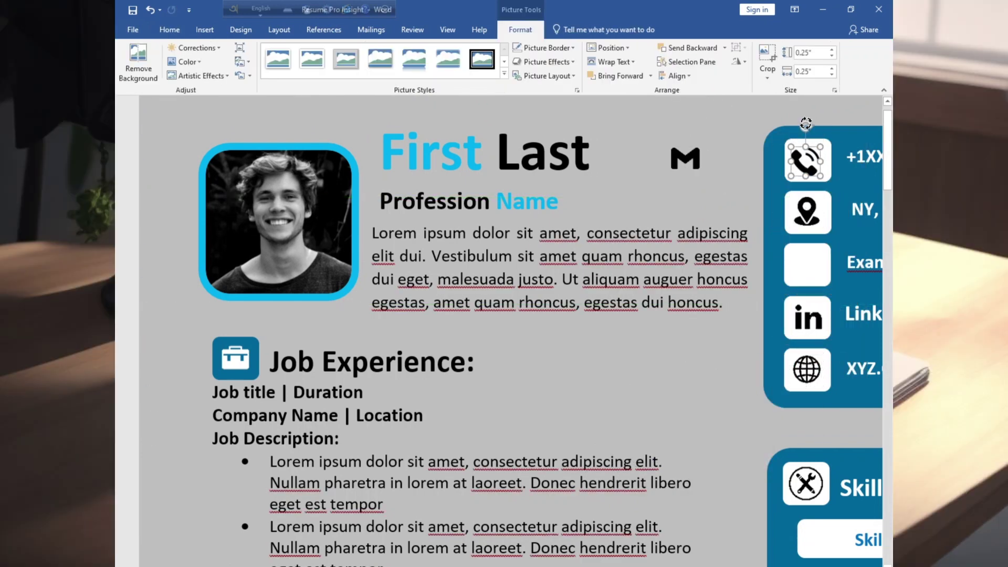
drag(744, 225, 808, 264)
Fine-tune the positions of the Certificate and Coursework icons so they sit centred on their white squares.
scroll(809, 263, down, 17)
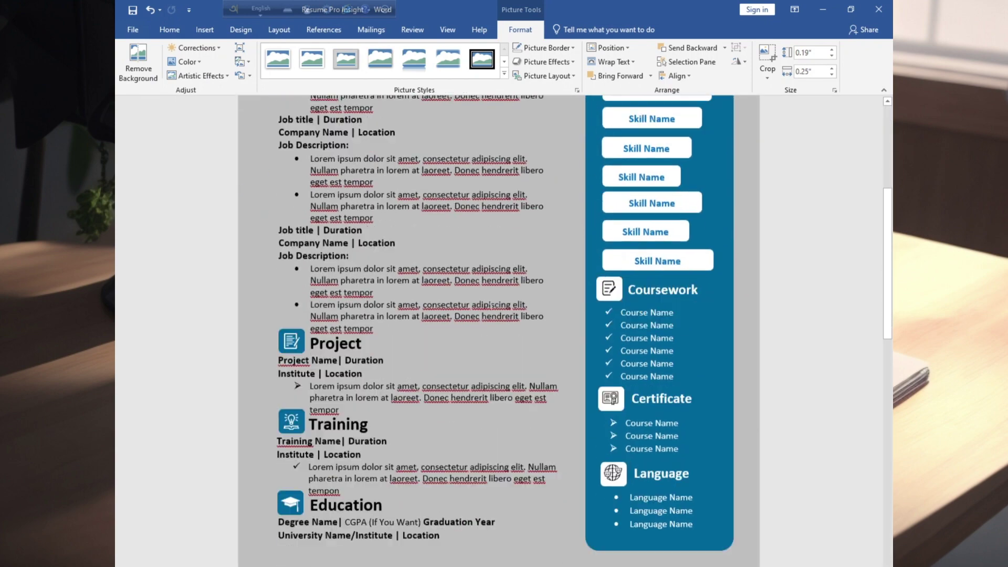
click(610, 383)
drag(610, 384, 612, 385)
click(636, 420)
scroll(630, 428, up, 6)
click(607, 490)
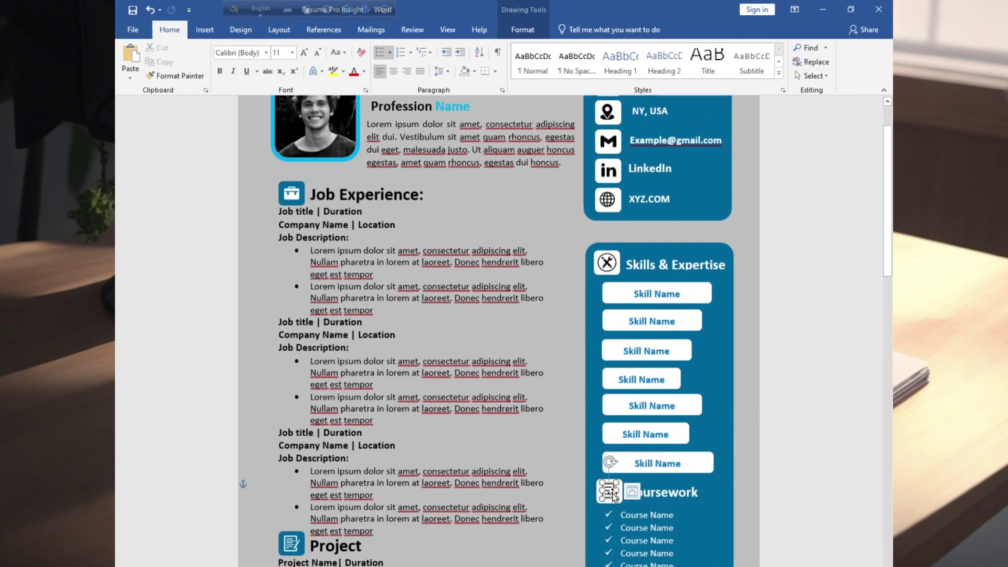
drag(607, 490, 612, 491)
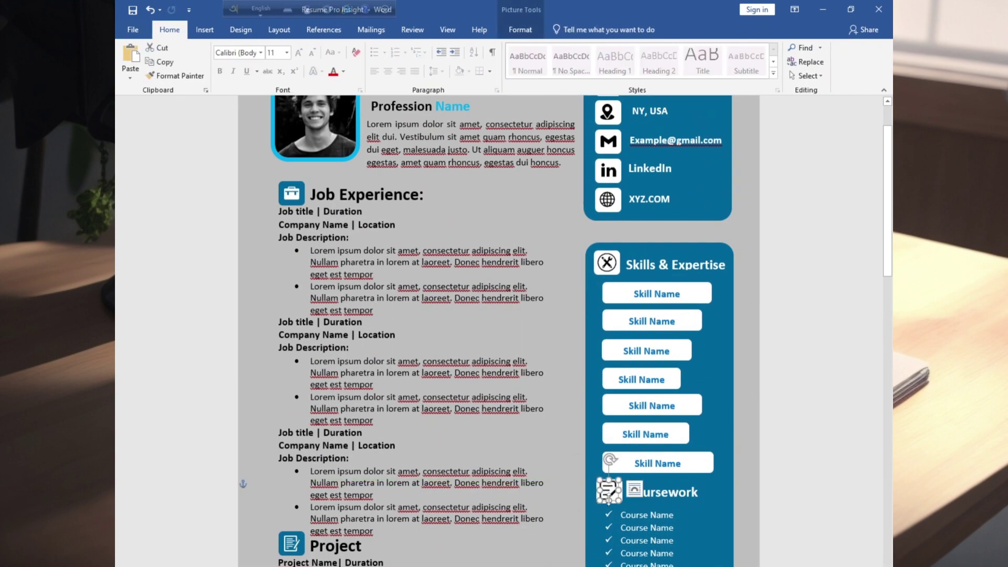
click(488, 362)
Change the document's page colour to white.
scroll(447, 273, up, 3)
click(421, 216)
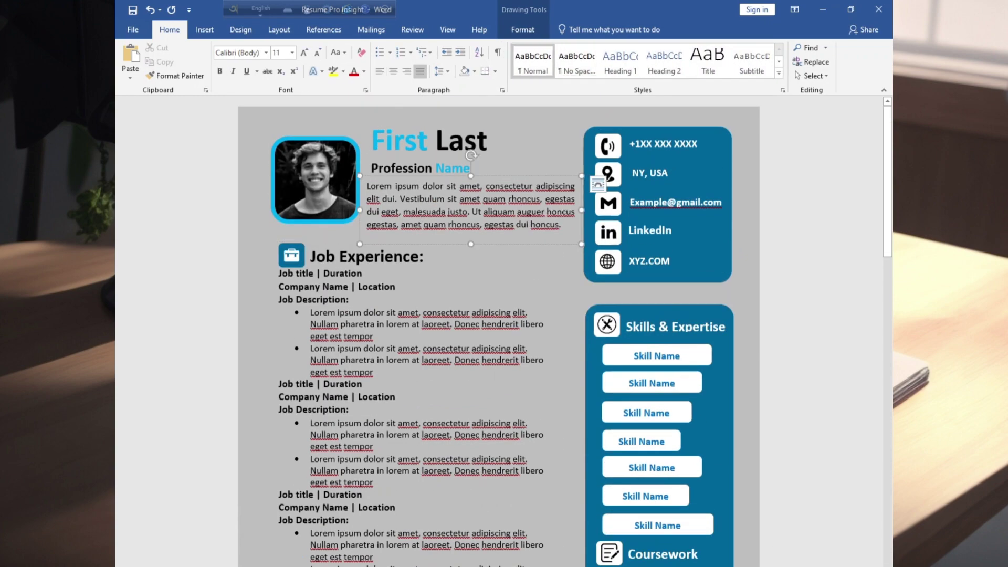
scroll(420, 210, up, 3)
click(306, 111)
click(239, 30)
click(830, 67)
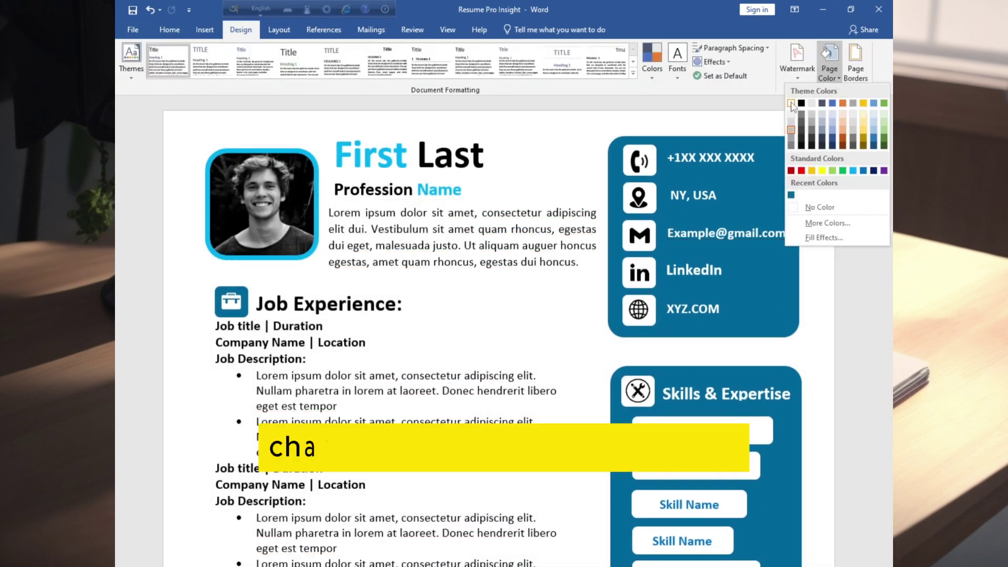
click(790, 111)
scroll(527, 220, down, 5)
scroll(527, 220, up, 10)
scroll(527, 220, down, 10)
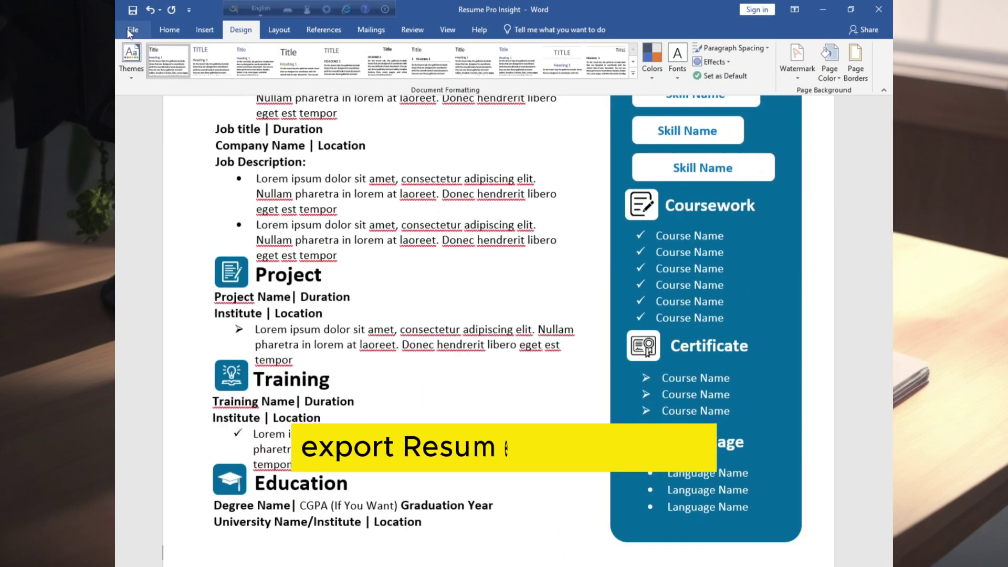